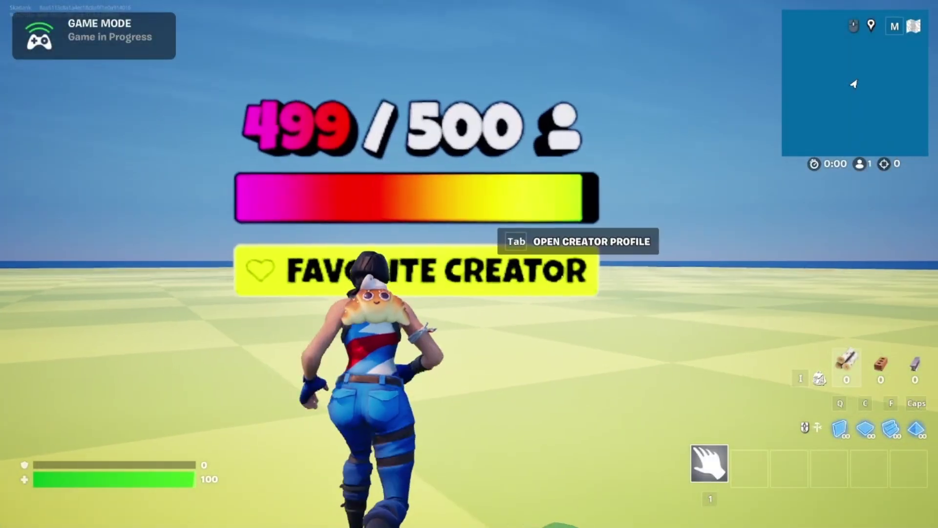
key("Tab")
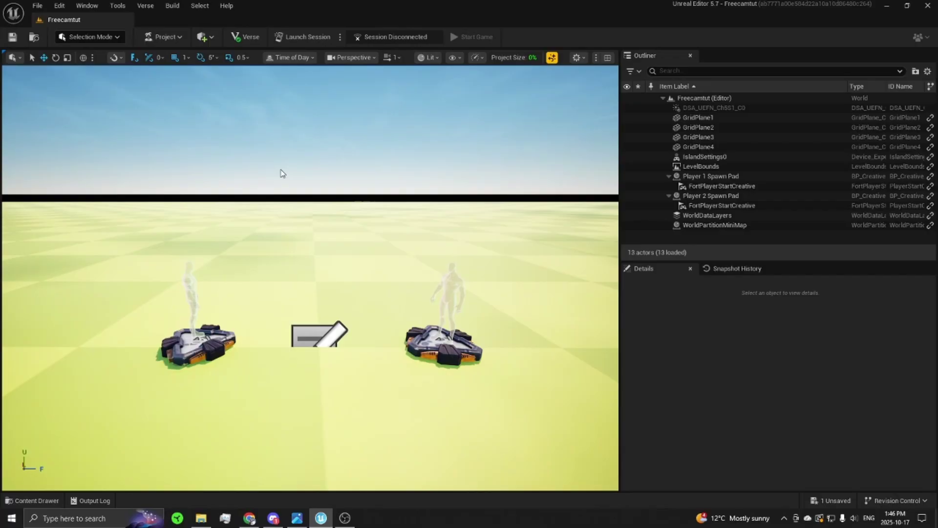
Step: Look through the project's texture assets, including CreatorIcon, CreatorIconMask, ExclaimIcon and RainbowGradientTexture
key("ctrl+space")
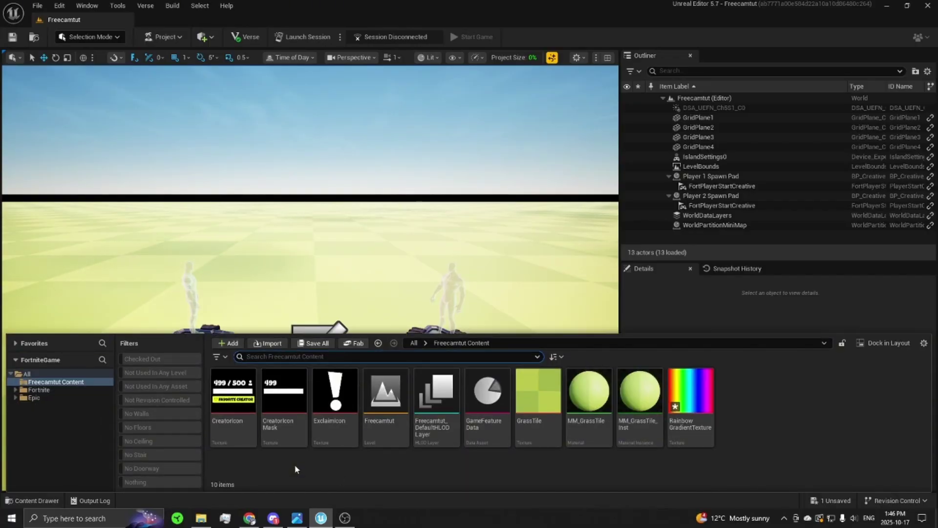
mouse_move(338, 411)
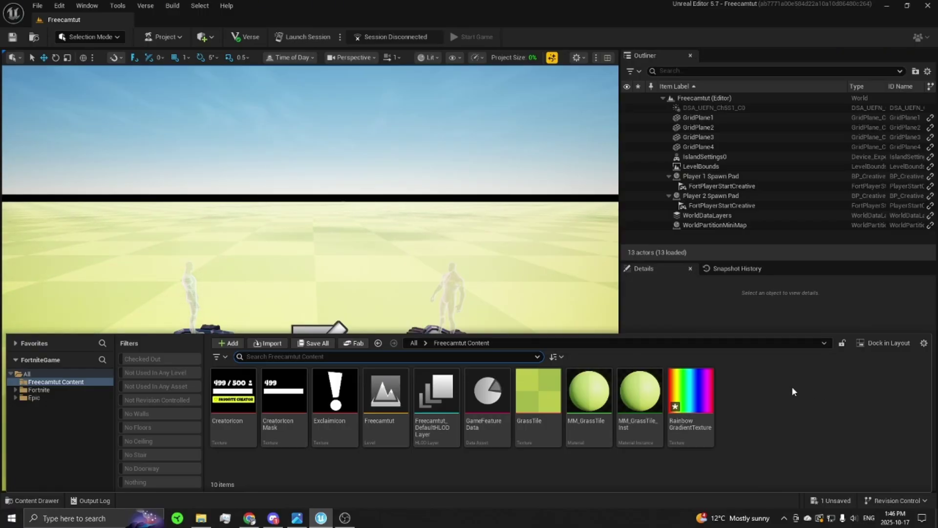
left_click_drag(575, 335, 547, 276)
left_click(243, 355)
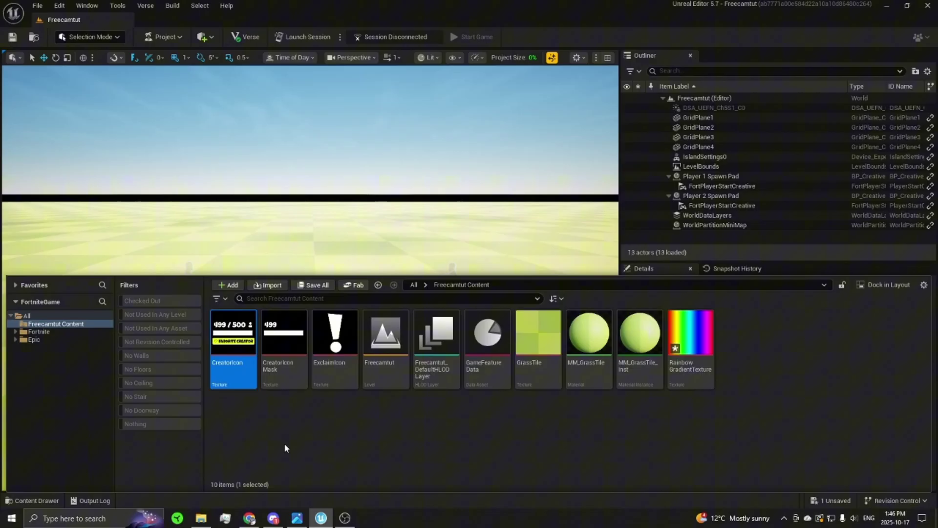
left_click(283, 352)
left_click(318, 369)
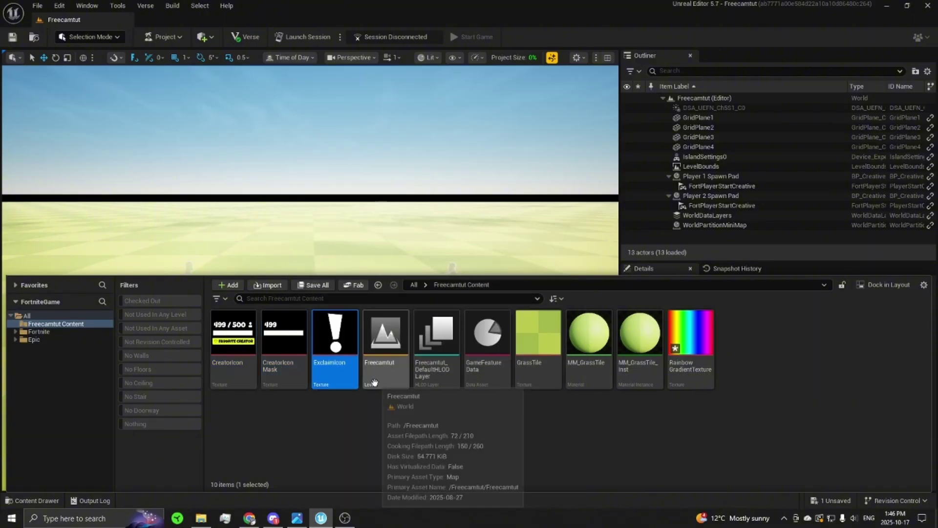
left_click(705, 372)
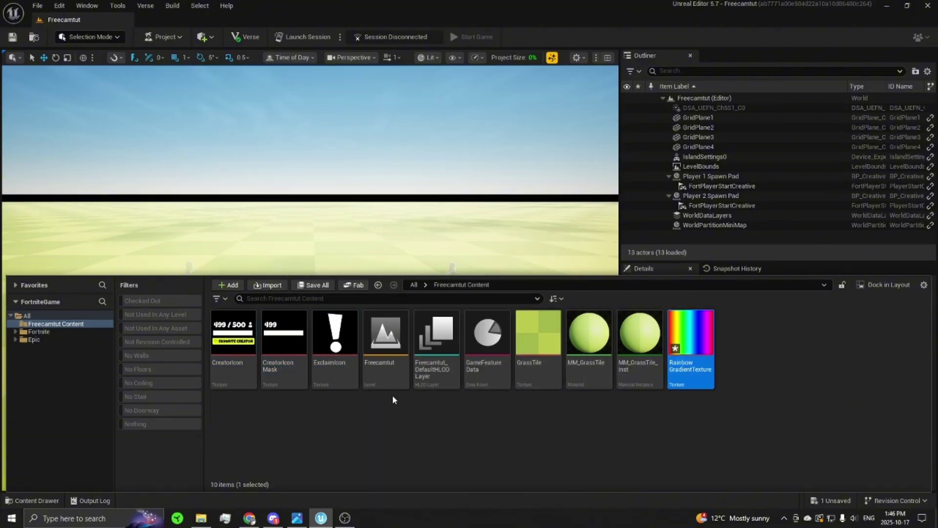
left_click(303, 431)
Step: Create a new material named MM_Favorite in the project content and set its blend mode to Translucent
right_click(273, 412)
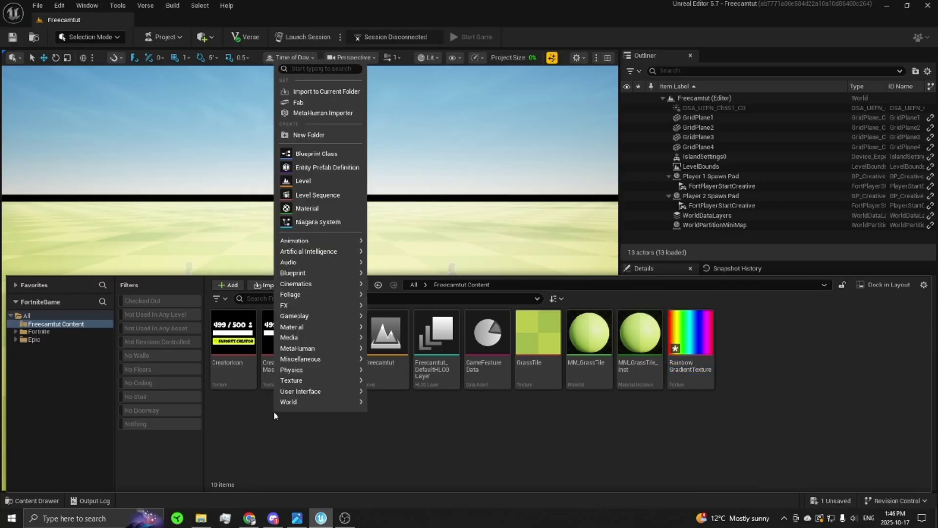
left_click(302, 214)
type("MM")
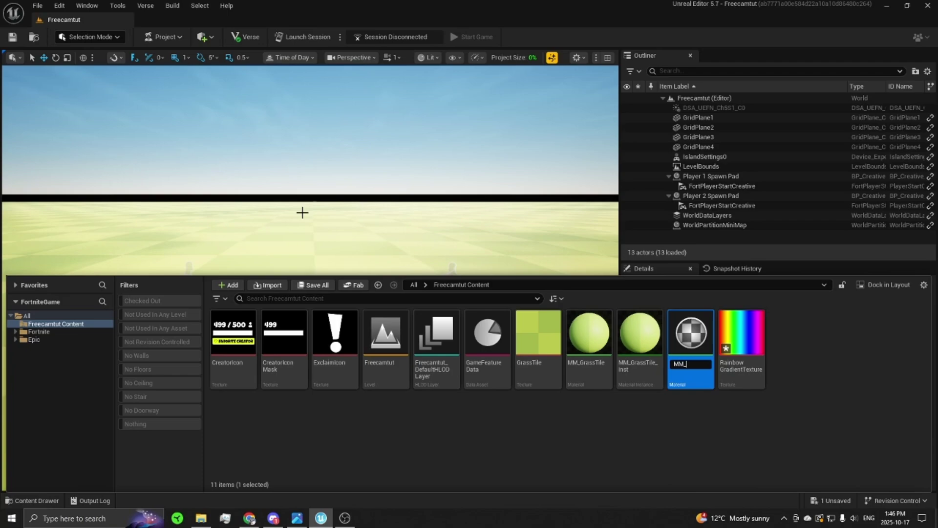
type("_Favorite")
key("Return")
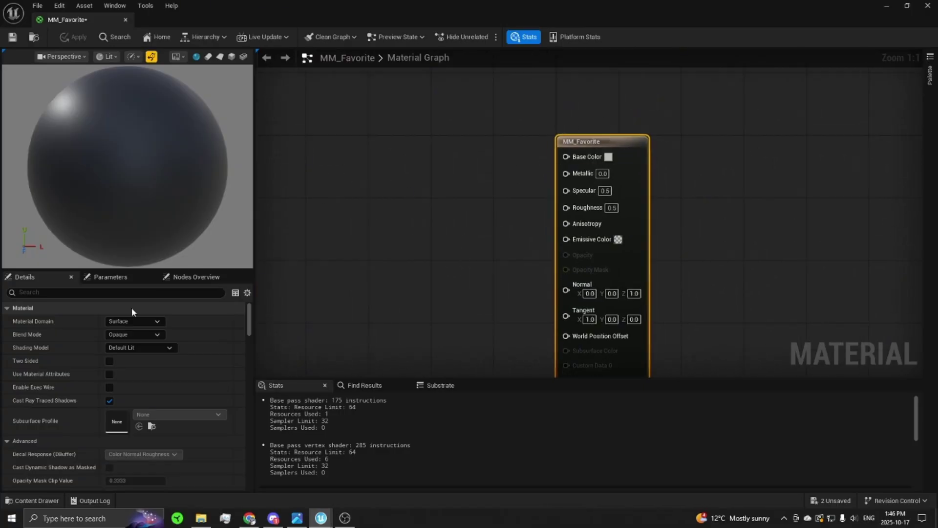
left_click(119, 335)
left_click(129, 364)
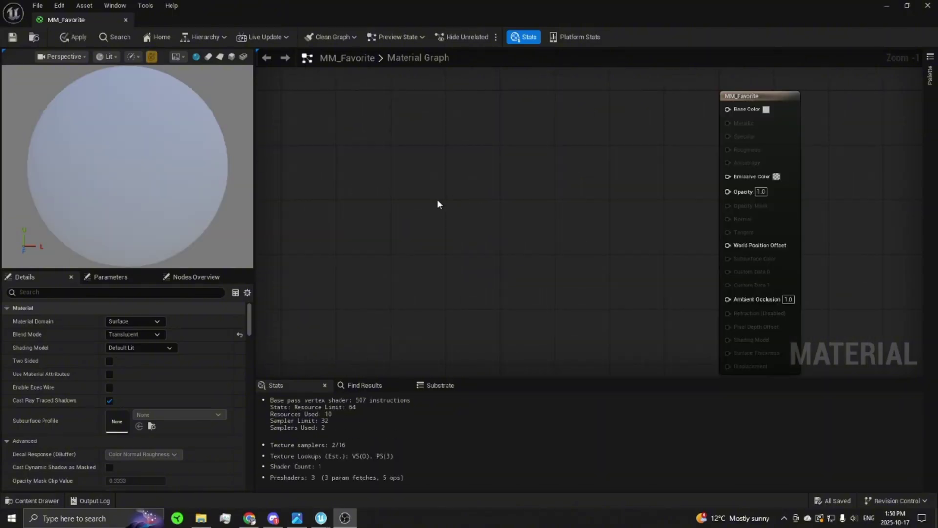
Step: Add a Time node in an empty area of the material graph, well before the material output node
right_click_drag(329, 209, 412, 232)
mouse_move(535, 227)
right_mouse_down()
mouse_move(511, 216)
mouse_move(537, 228)
right_mouse_up()
right_click_drag(375, 254, 513, 218)
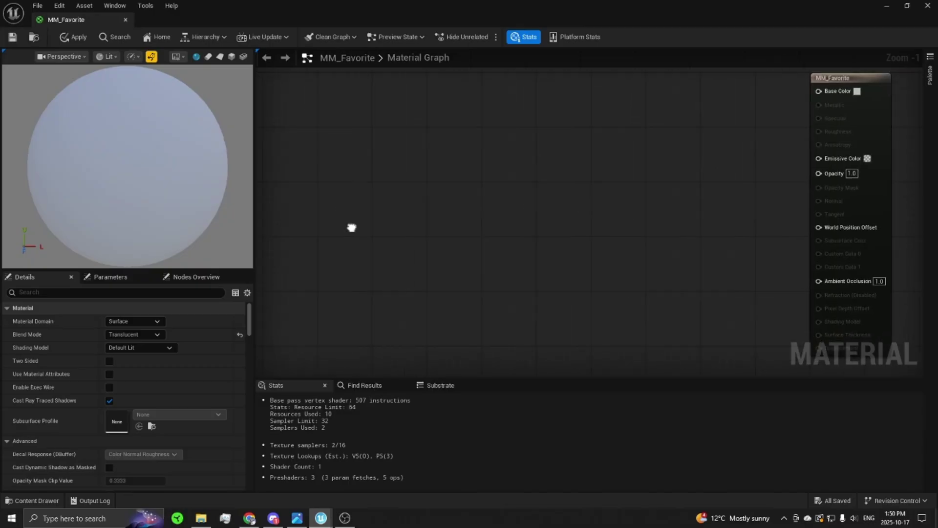
right_click(334, 235)
type("time")
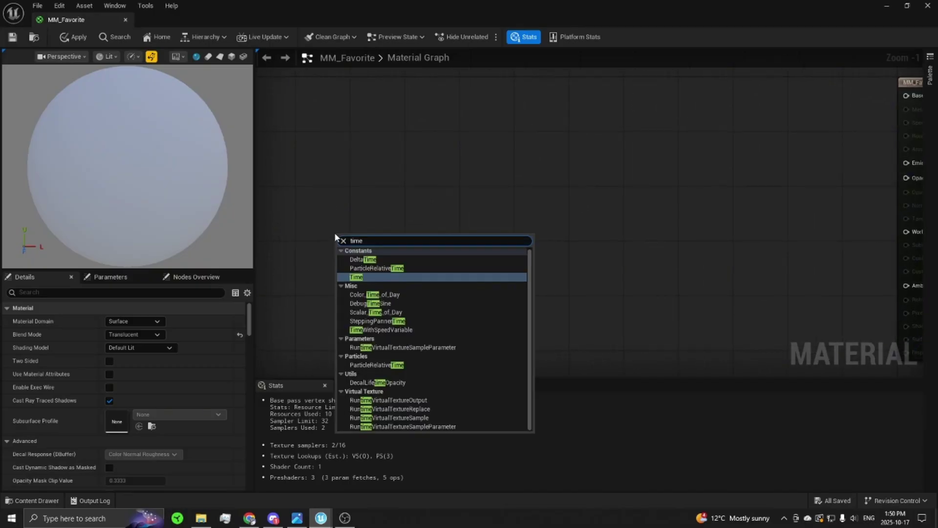
key("Return")
right_click_drag(420, 191, 452, 159)
left_click(395, 220)
right_click_drag(473, 234, 483, 198)
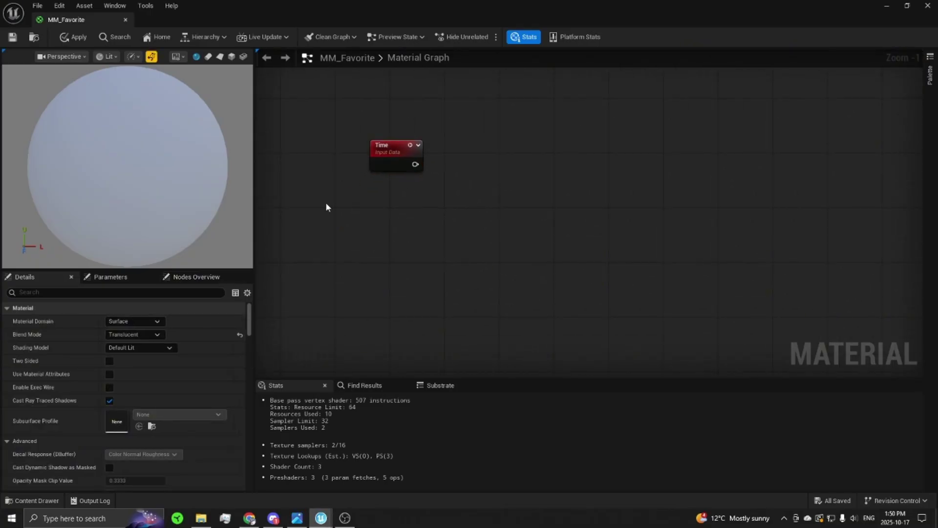
Step: Add a scalar parameter named ColorChangeSpeed below the Time node
left_click(371, 230)
type("sssssss")
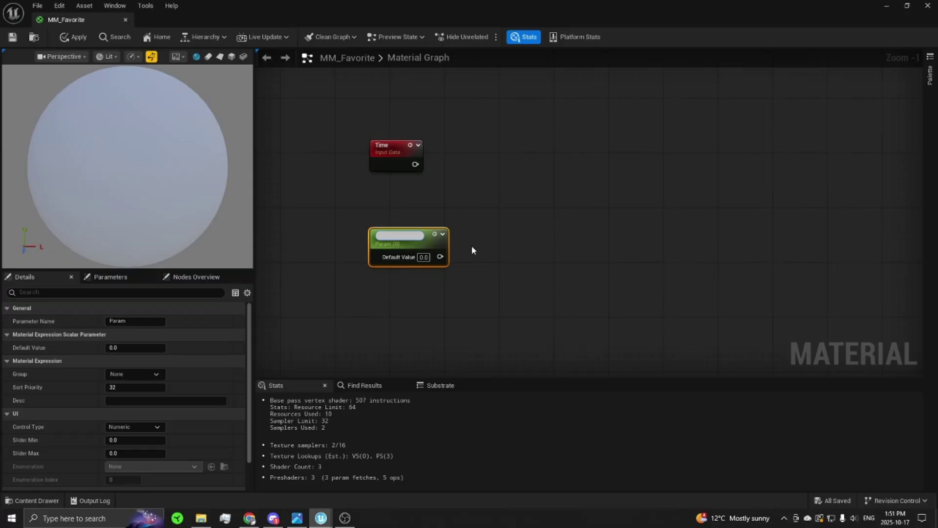
type("ColorChangeSpeed")
key("Return")
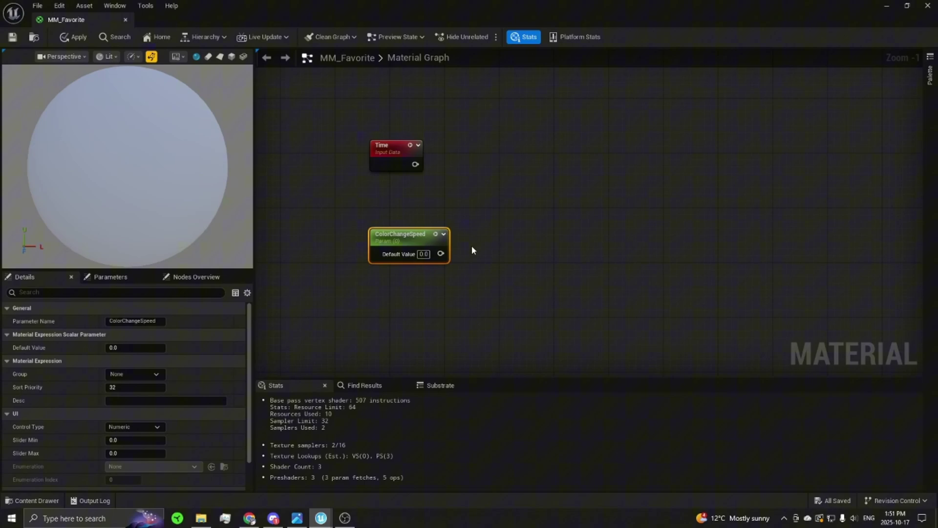
Step: Multiply the Time output by ColorChangeSpeed, using Time as input A and the parameter as input B
left_click_drag(394, 149, 528, 172)
left_click_drag(440, 253, 527, 186)
left_click_drag(419, 236, 420, 209)
left_click(481, 190)
Step: Feed the Multiply result into a new Sine node
right_click_drag(558, 207, 348, 224)
left_click_drag(357, 213, 434, 215)
type("sin")
key("Return")
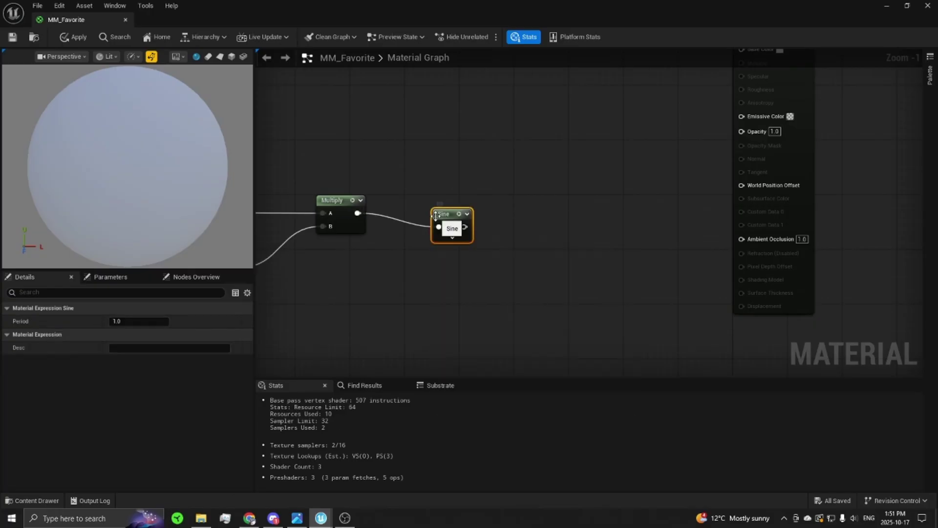
Step: Line up the Multiply and Sine nodes and move the node chain farther away from the material output node
right_click_drag(390, 289, 526, 273)
left_click_drag(314, 153, 604, 288)
left_click_drag(580, 184, 397, 179)
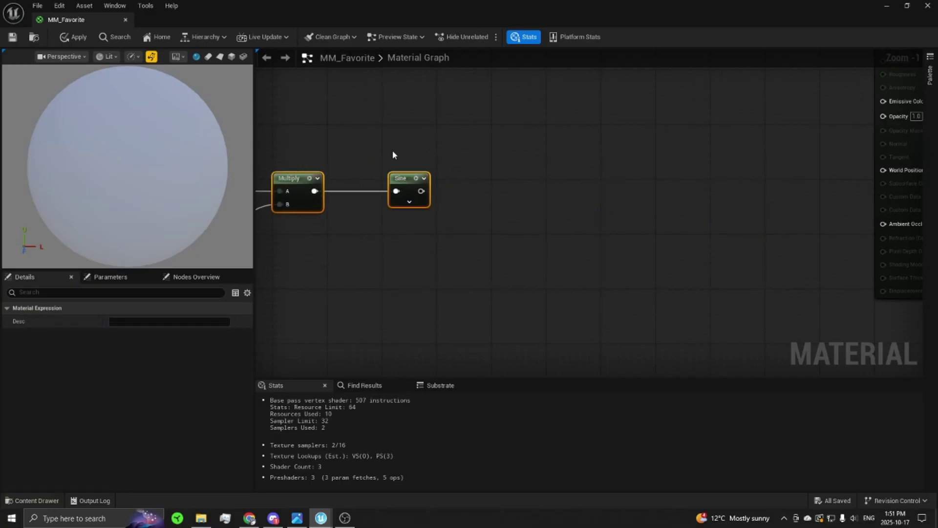
left_click(391, 151)
right_click_drag(317, 178, 664, 143)
scroll(666, 143, "down", 2)
right_click_drag(691, 205, 489, 233)
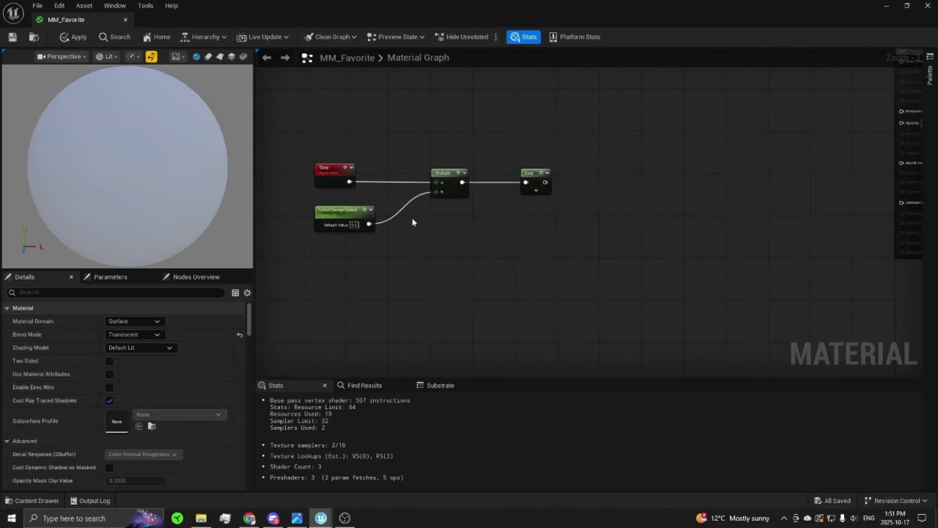
Step: Add a Constant3Vector node below the Sine node and set its X value to 1
key("3")
left_click(480, 226)
scroll(587, 275, "up", 2)
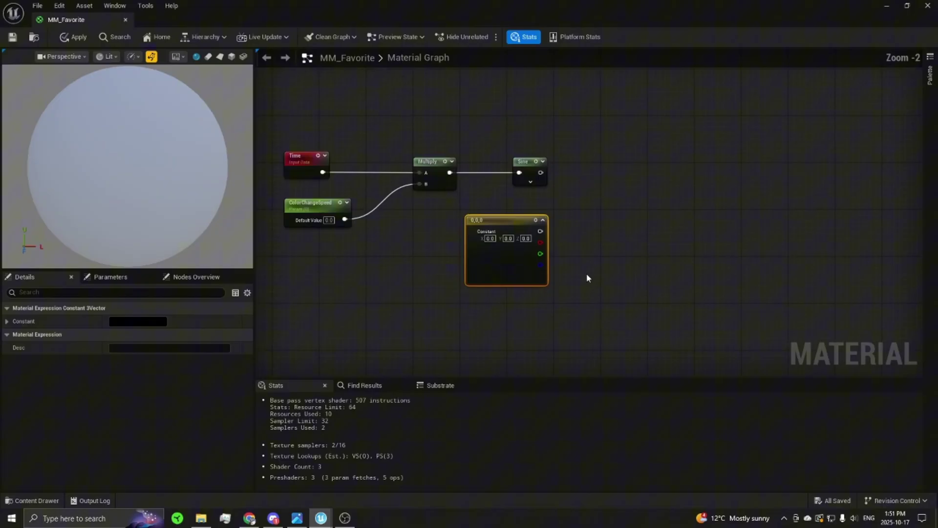
double_click(475, 228)
left_click(691, 234)
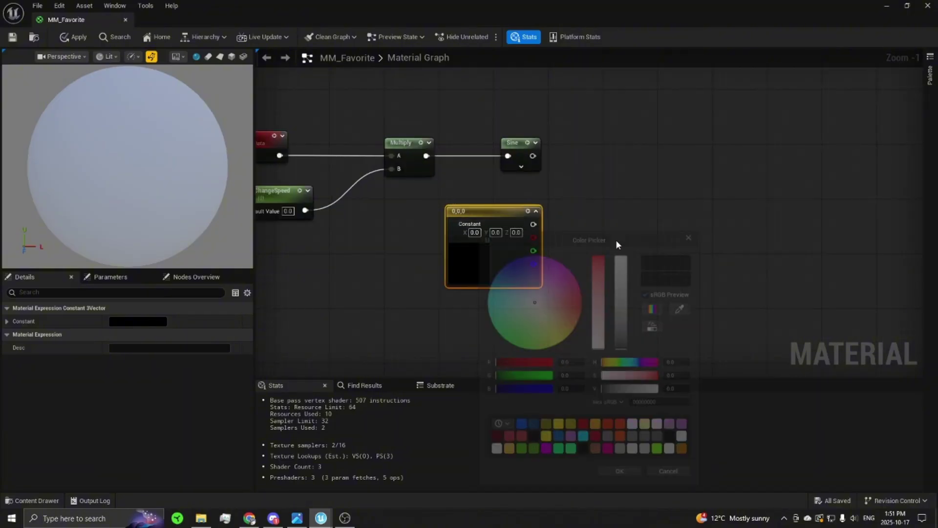
left_click(477, 233)
type("1")
key("Return")
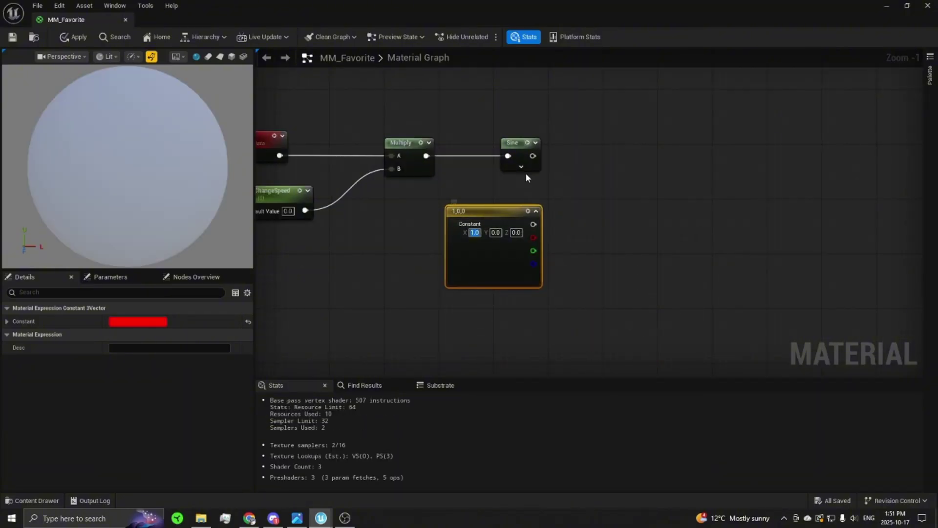
left_click(472, 186)
Step: Connect the Sine output to a new HueShift node's percentage input and the red constant to its Texture input
right_click_drag(613, 208, 543, 212)
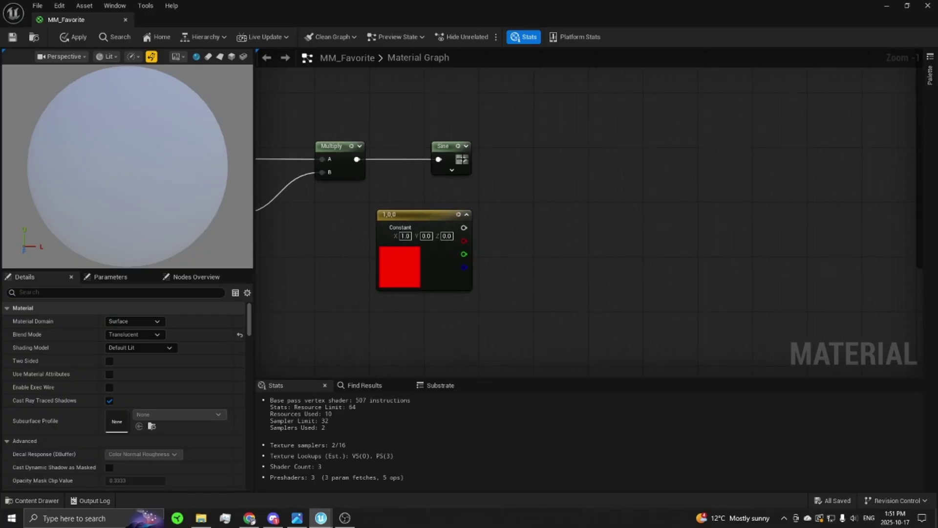
left_click_drag(463, 160, 617, 164)
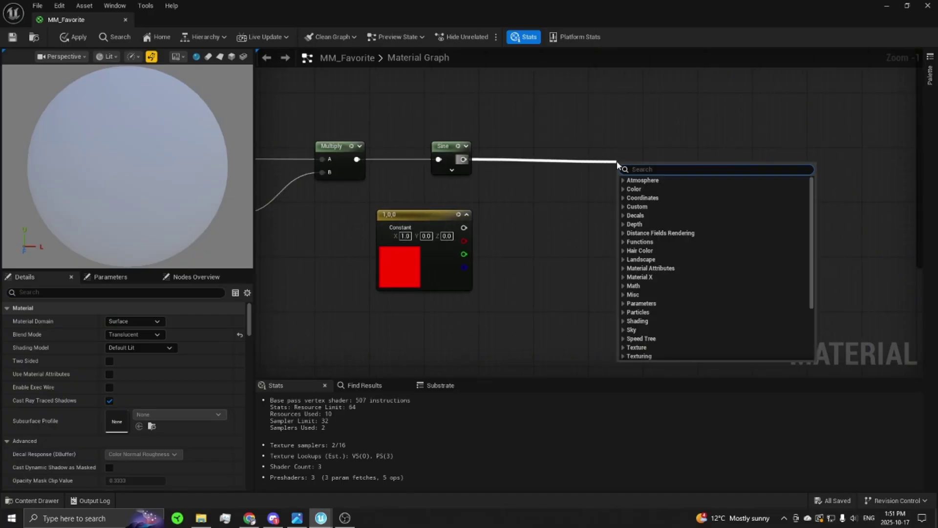
type("hue sh")
key("Return")
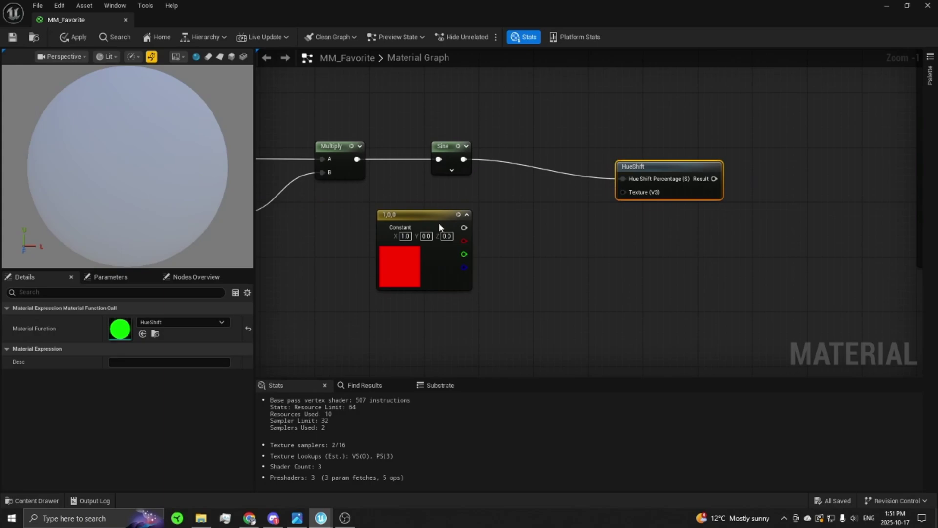
left_click_drag(463, 228, 534, 178)
left_click_drag(435, 221, 437, 213)
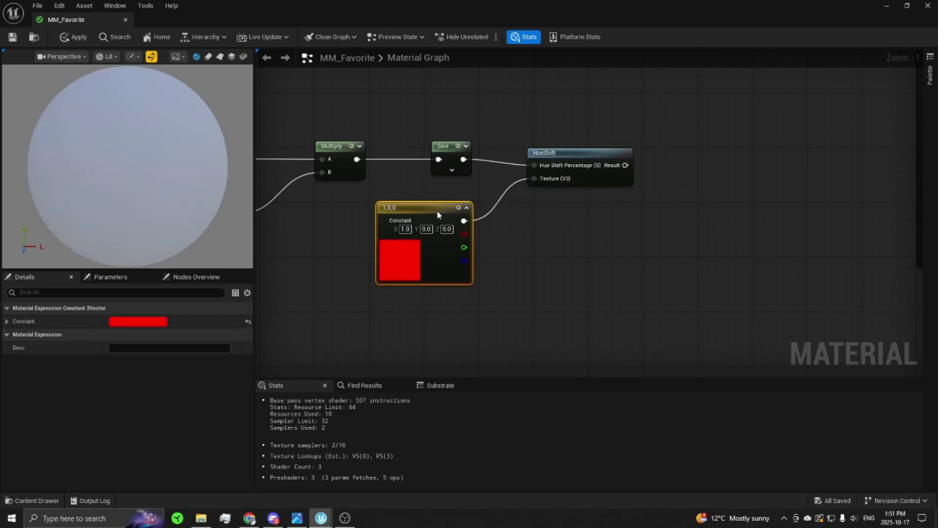
Step: Move the whole node network from Time to HueShift farther away from the material output node
left_click(583, 231)
right_click_drag(583, 231, 538, 248)
scroll(442, 262, "down", 2)
right_click_drag(443, 262, 647, 268)
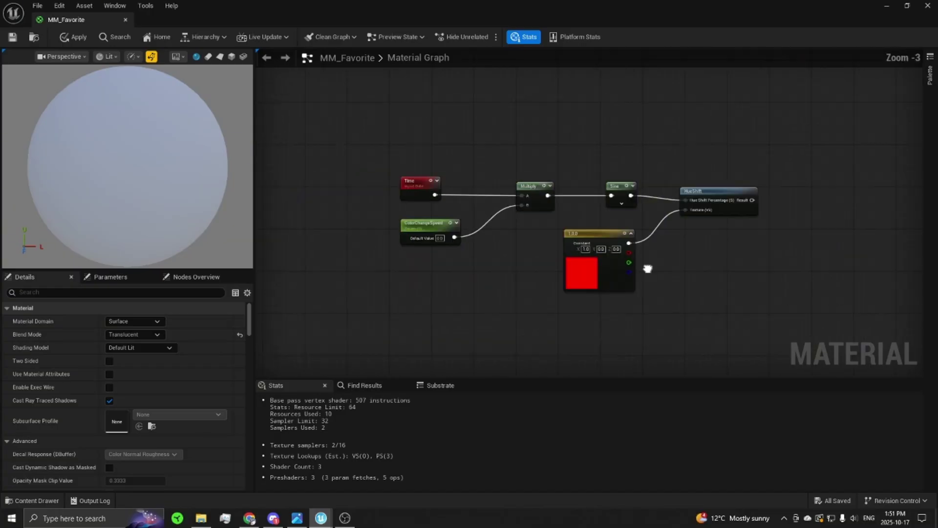
left_click_drag(348, 145, 733, 288)
left_click_drag(699, 195, 561, 200)
left_click(591, 180)
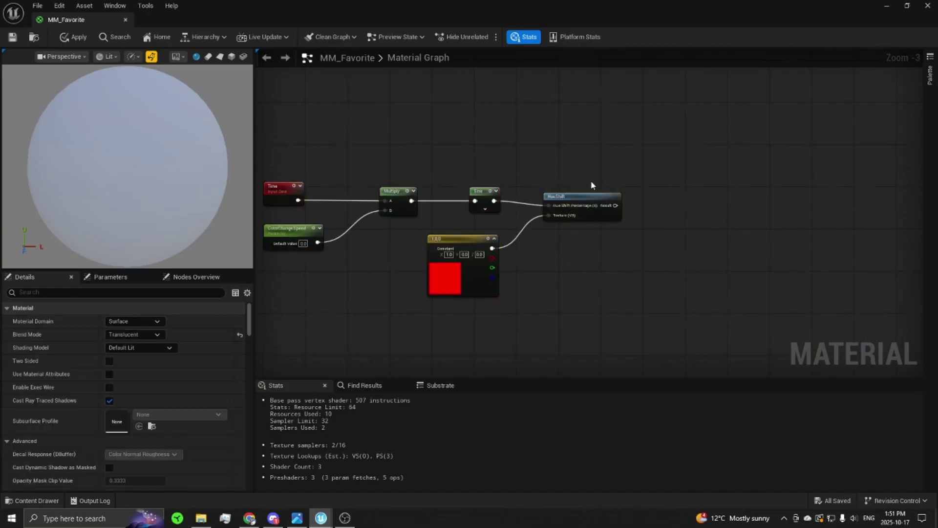
Step: Add the ExclaimIcon texture to the graph as a Texture Sample below the HueShift node
right_click_drag(590, 181, 543, 242)
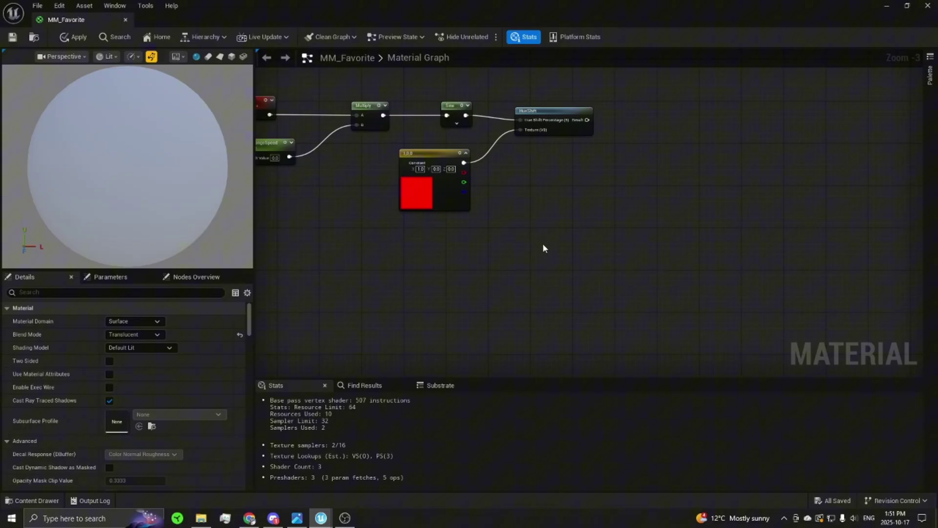
key("ctrl+space")
left_click_drag(341, 348, 543, 220)
scroll(577, 191, "up", 1)
right_click_drag(613, 139, 489, 173)
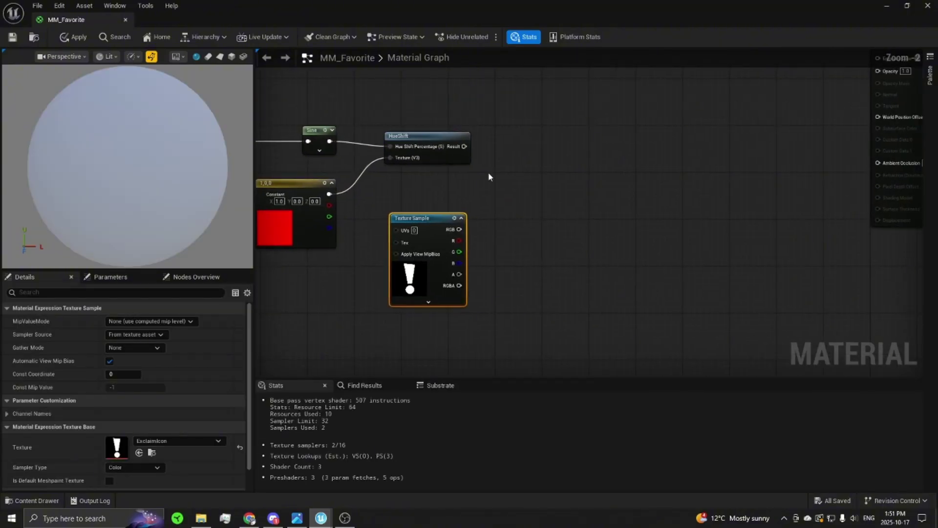
Step: Multiply the HueShift result by the ExclaimIcon texture's RGB output, with the texture in input B
left_click_drag(464, 146, 519, 159)
key("m")
left_click(498, 248)
left_click_drag(459, 229, 442, 195)
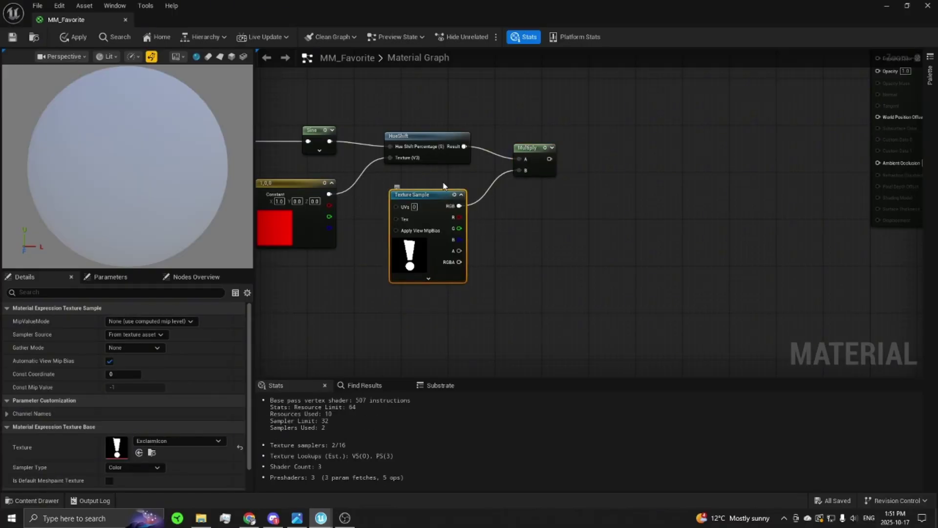
left_click(444, 186)
scroll(442, 212, "up", 2)
scroll(449, 238, "down", 4)
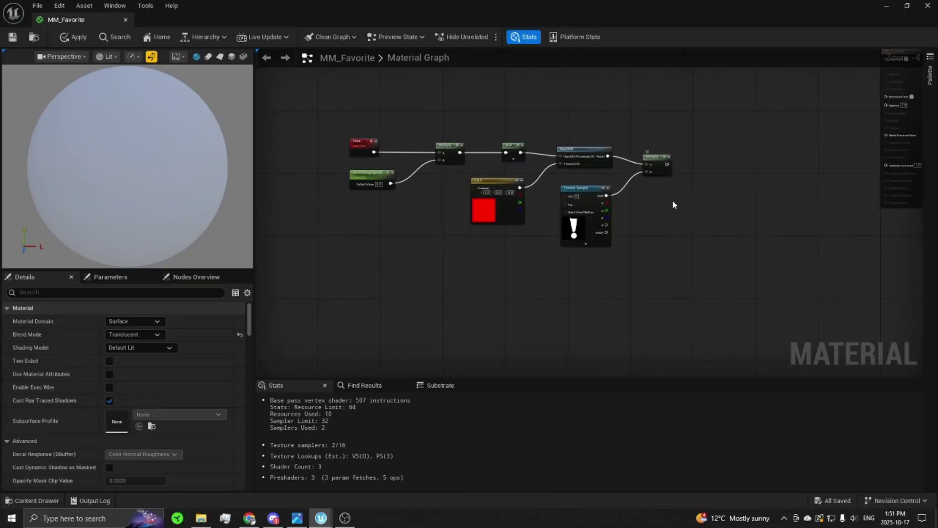
scroll(672, 204, "up", 1)
right_click_drag(706, 220, 674, 239)
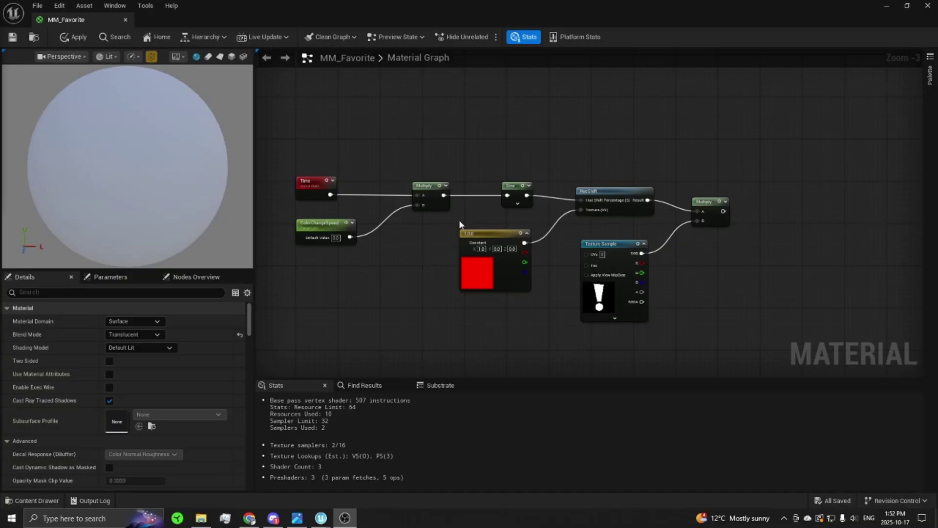
Step: Add a ScreenAlignedUVs node in an empty area of the graph above the existing node network
right_click_drag(579, 148, 519, 322)
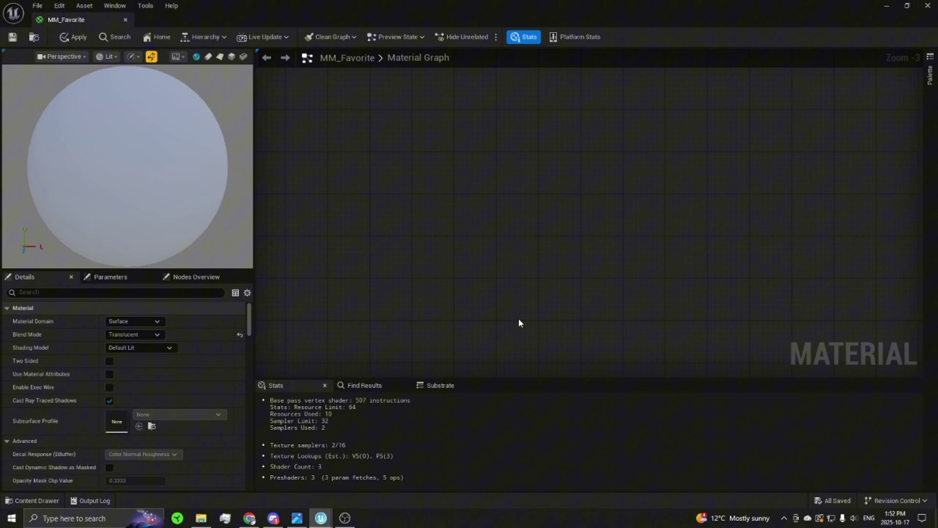
right_click(362, 232)
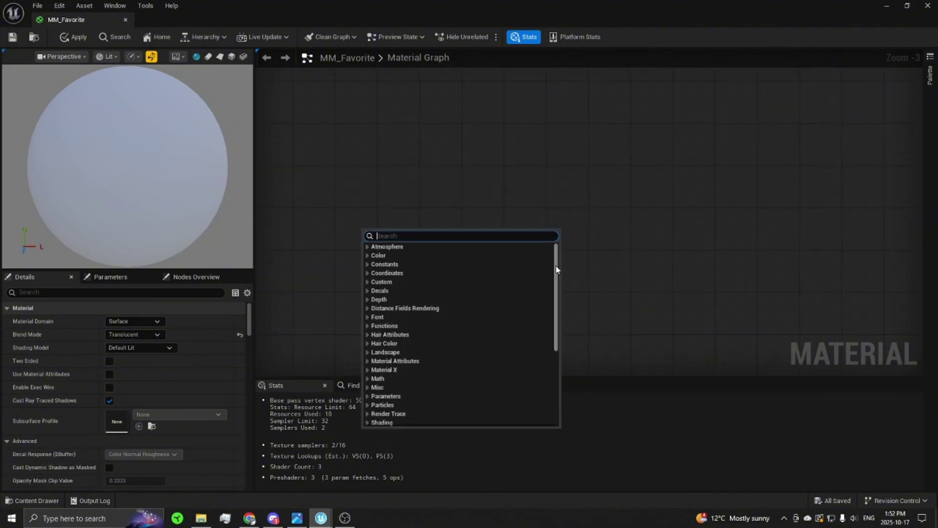
type("screen")
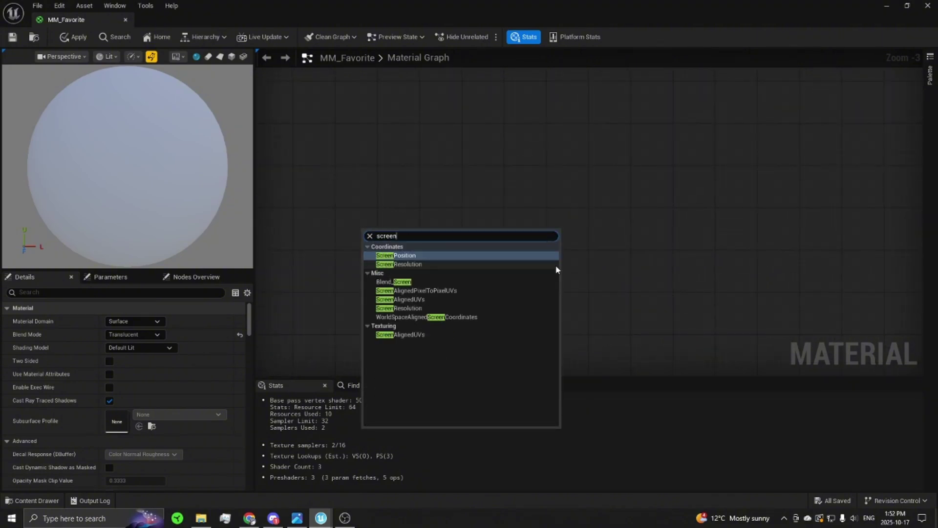
type("ali")
left_click(556, 265)
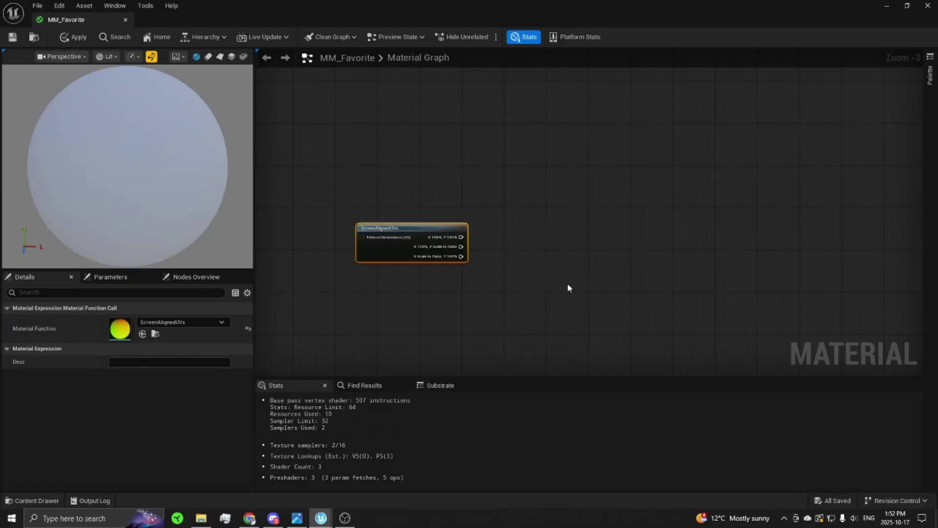
left_click_drag(402, 226, 402, 183)
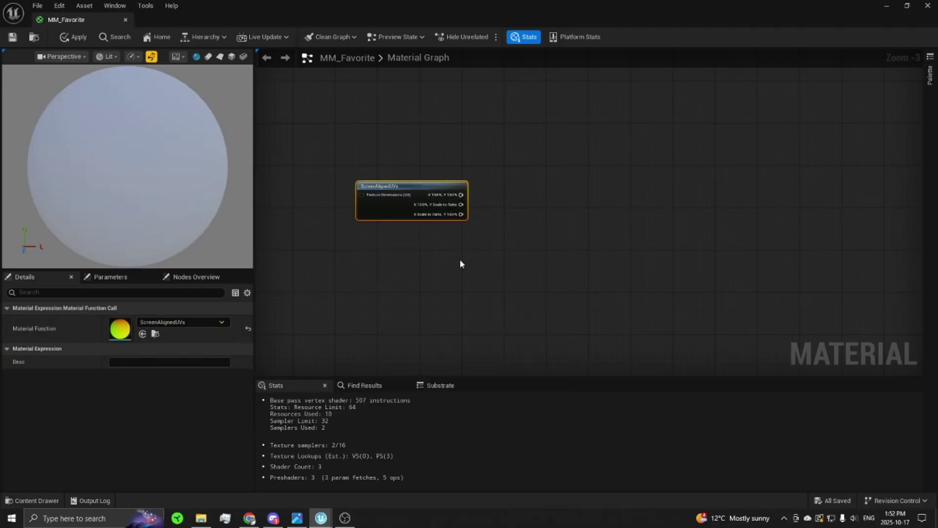
Step: Add a Time node just below the ScreenAlignedUVs node
right_click_drag(460, 260, 464, 232)
right_click(393, 224)
type("time")
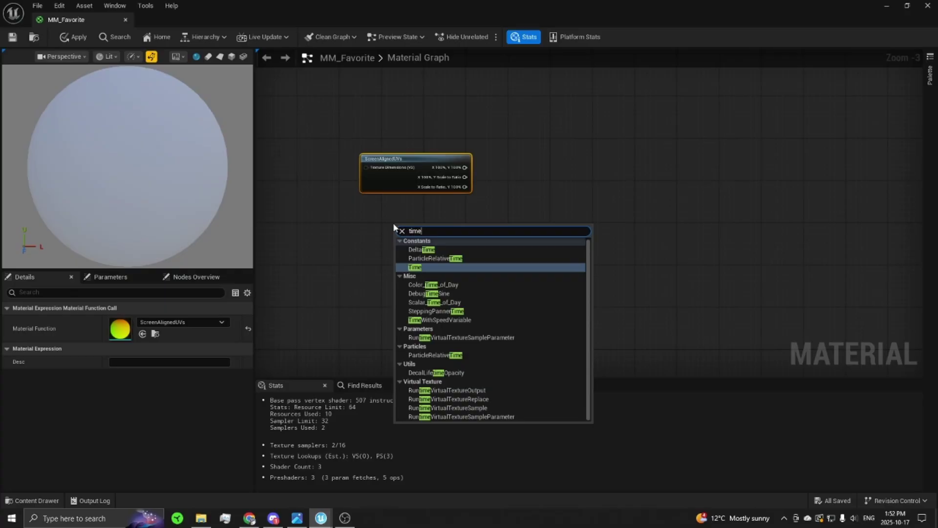
key("Return")
left_click_drag(415, 235, 435, 218)
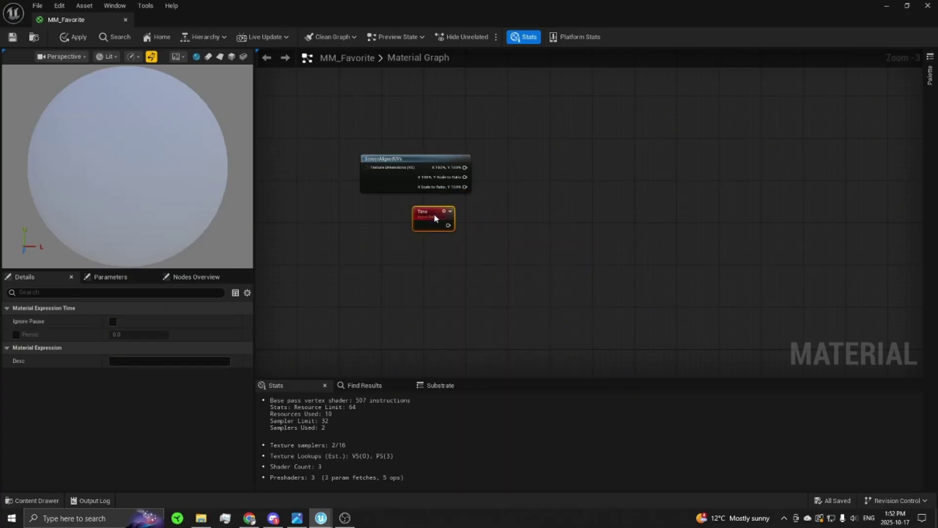
Step: Add a scalar parameter named ColorCycleSpeed below the new Time node
left_click(383, 283)
right_click(392, 273)
left_click(371, 243)
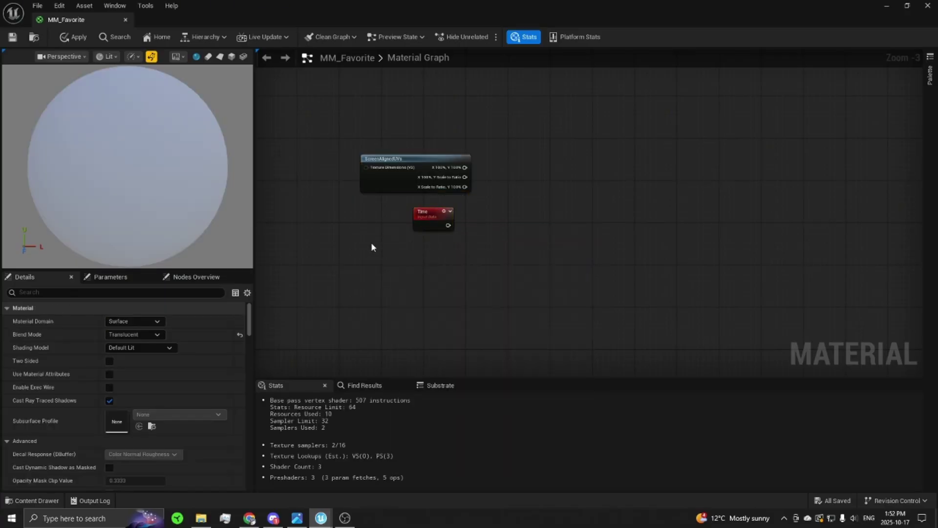
key("s")
left_click(402, 271)
key("BackSpace")
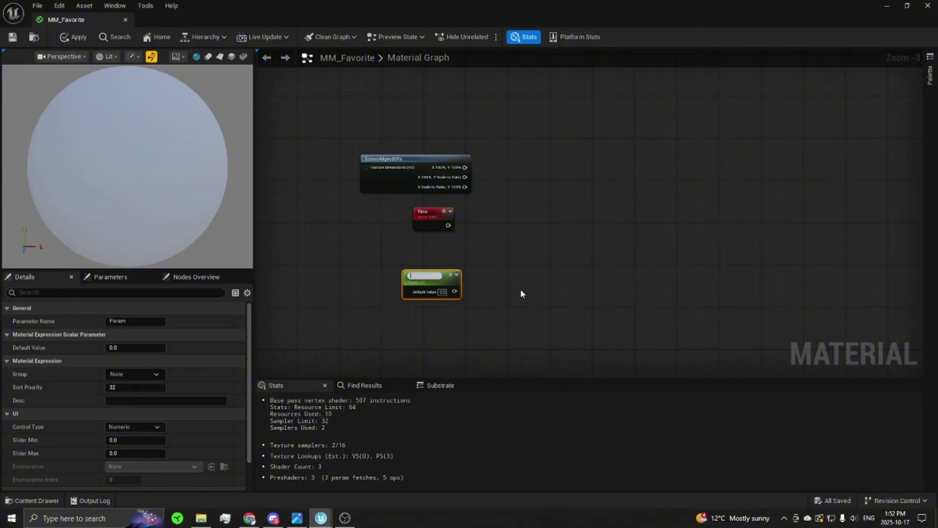
type("ColorCycleSpeed")
key("Return")
Step: Multiply the new Time node by ColorCycleSpeed, with Time in input A and the parameter in input B
left_click_drag(440, 269, 511, 236)
left_click(487, 237)
key("m")
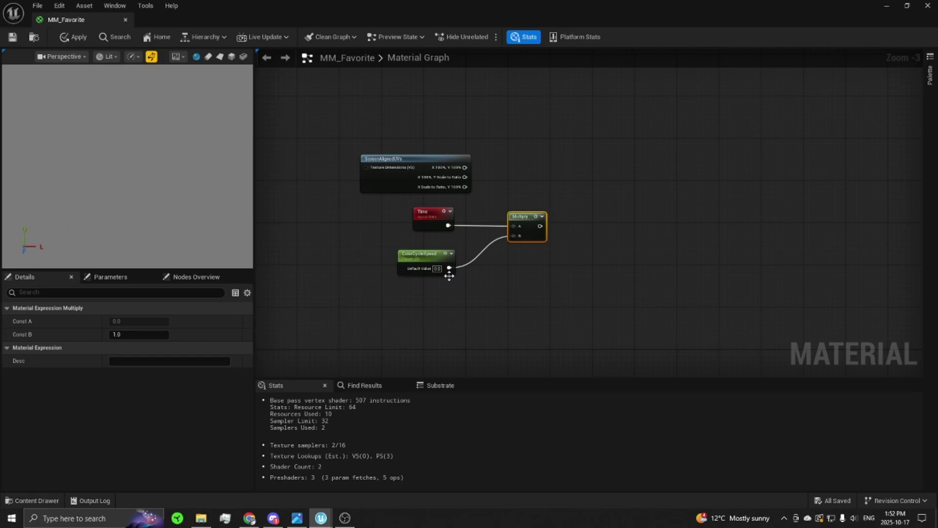
Step: Set the default values of the ColorCycleSpeed and ColorChangeSpeed parameters to 0.05
left_click(437, 268)
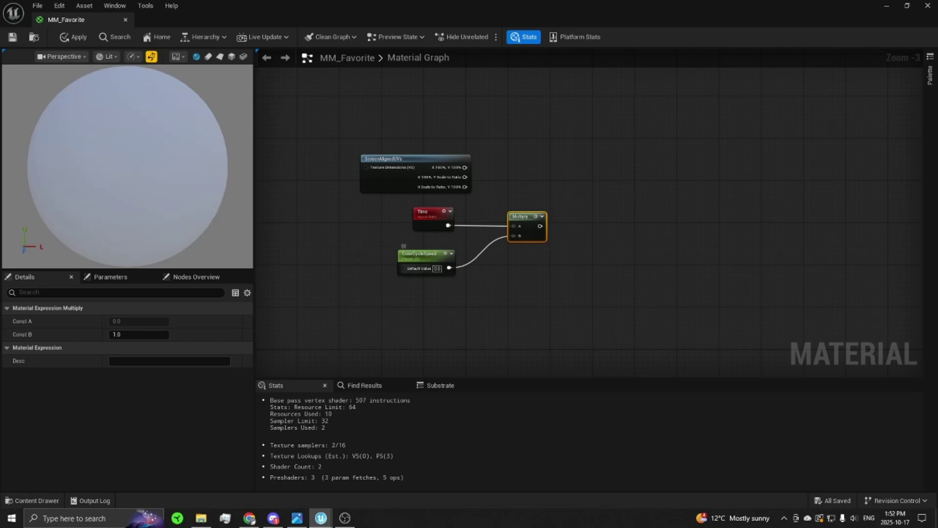
left_click(552, 302)
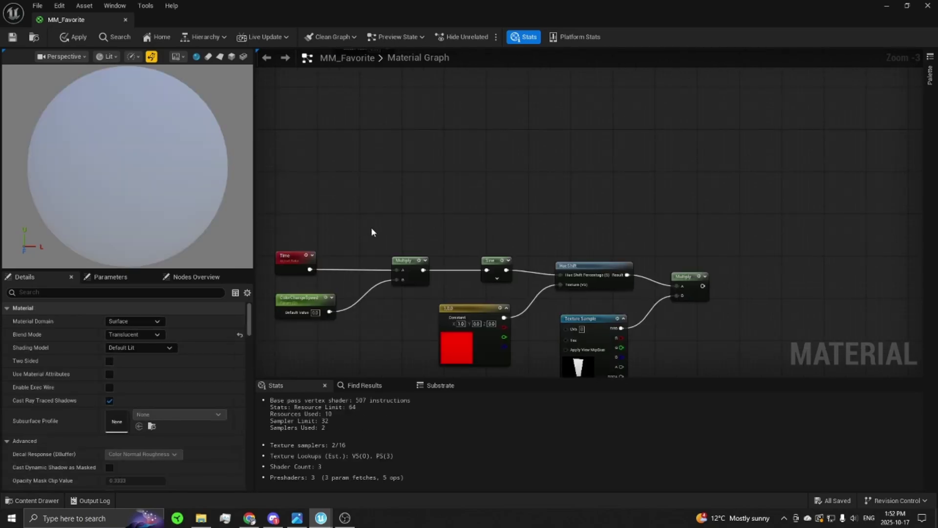
left_click(316, 312)
type("0.05")
key("Return")
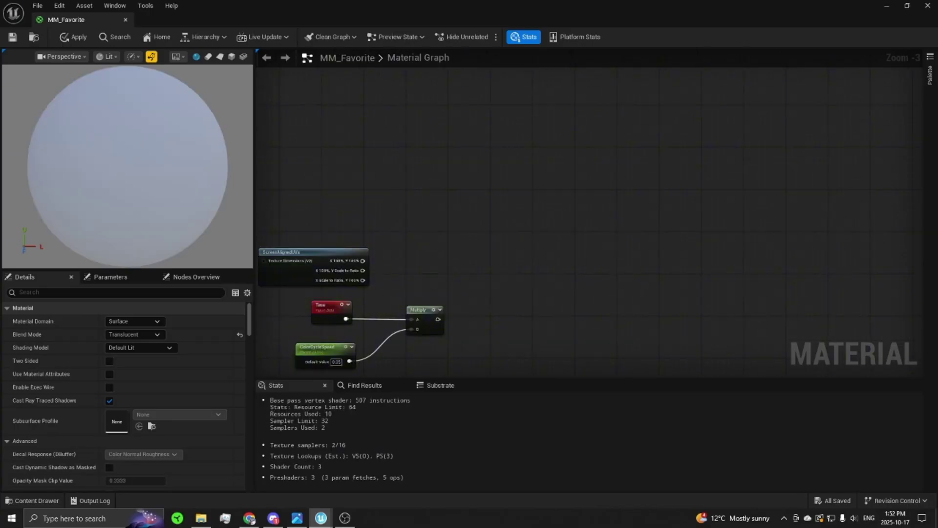
Step: Add a Panner node fed by the output of the ColorCycleSpeed Multiply node
right_click_drag(423, 341, 481, 266)
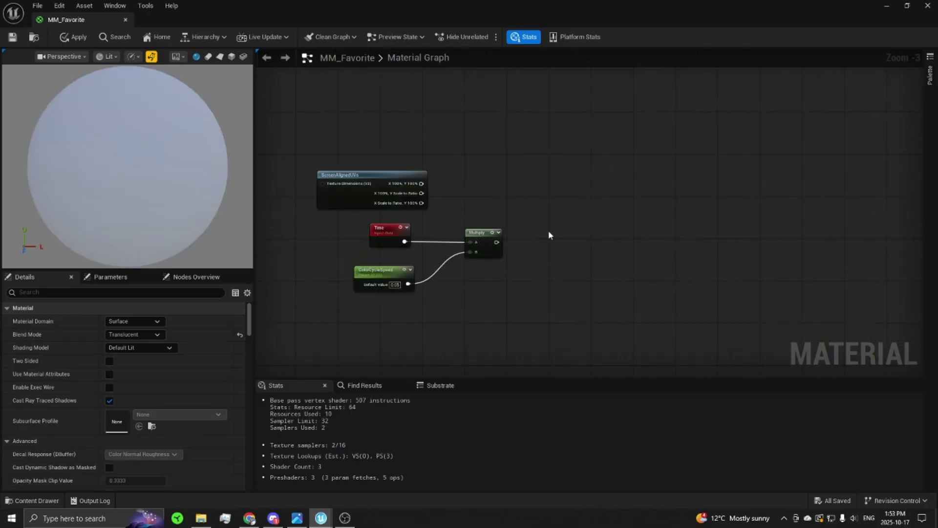
left_click_drag(495, 239, 562, 239)
type("o")
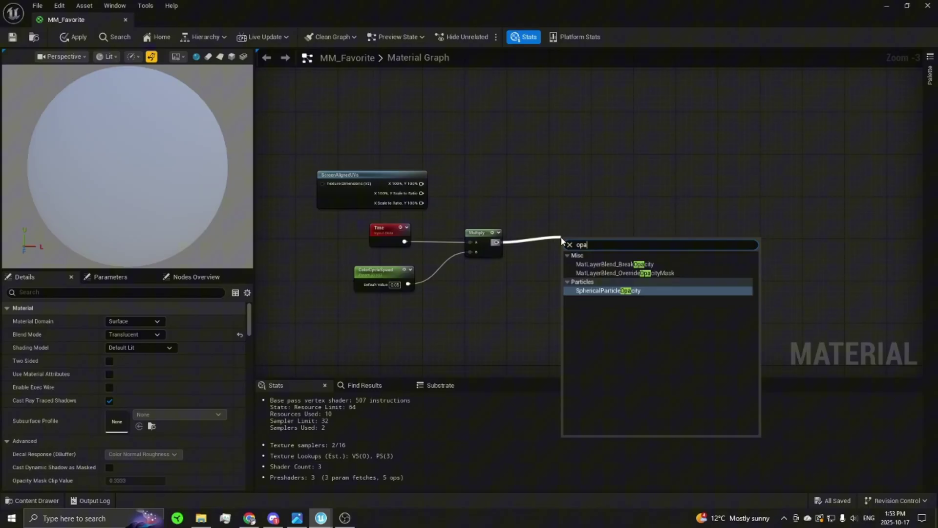
key("BackSpace")
type("pan")
key("Return")
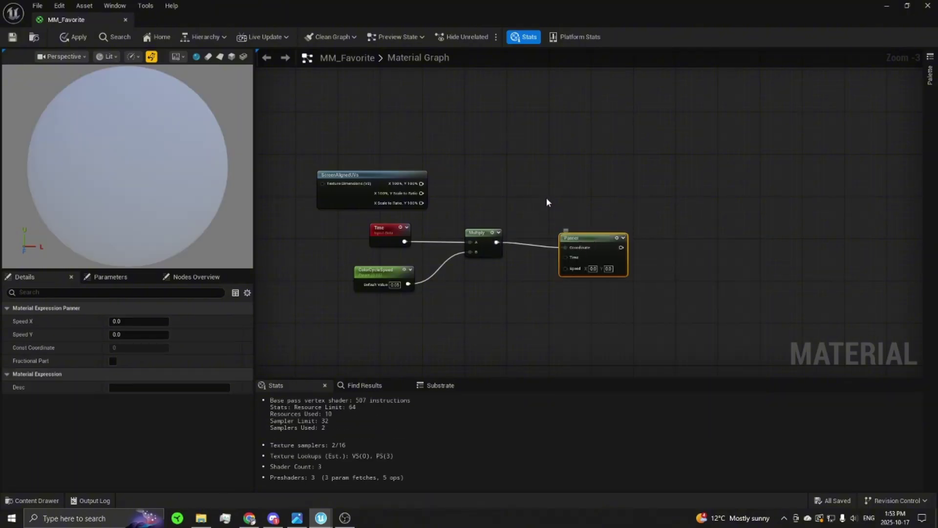
Step: Rewire the Panner so Multiply feeds its Time input and the ScreenAlignedUVs X 100%, Y 100% output feeds Coordinate
left_click(567, 248, "alt")
left_click_drag(495, 242, 575, 239)
left_click_drag(495, 242, 586, 207)
left_click(508, 198)
scroll(399, 173, "up", 3)
left_click_drag(431, 188, 653, 237)
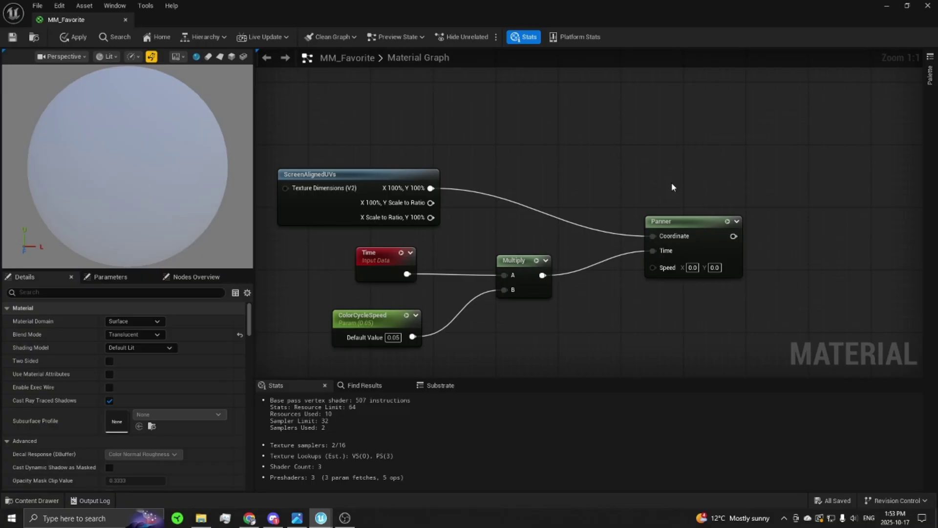
Step: Set the Panner's speed to 1 in both X and Y
right_click_drag(679, 239, 647, 238)
right_click_drag(653, 182, 508, 237)
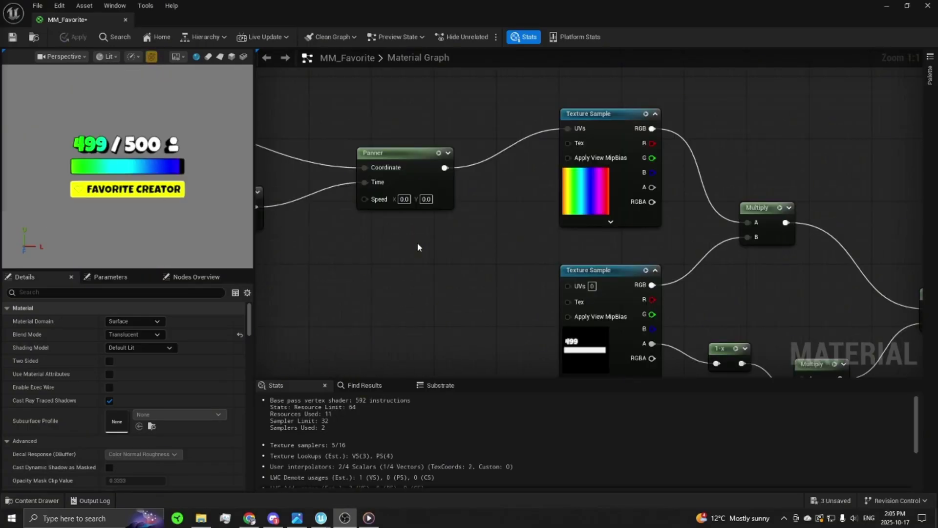
right_click_drag(506, 244, 606, 299)
left_click(499, 252)
type("1")
key("Tab")
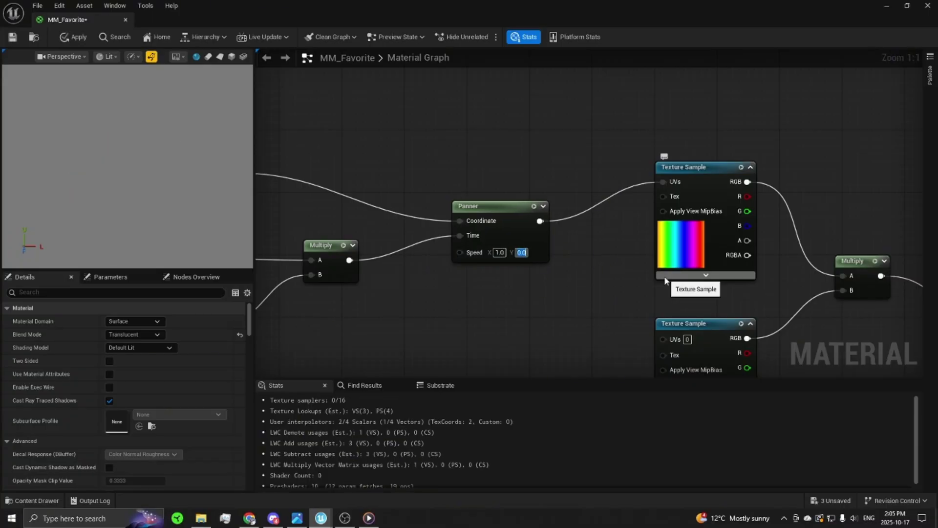
type("1")
key("Return")
left_click(568, 290)
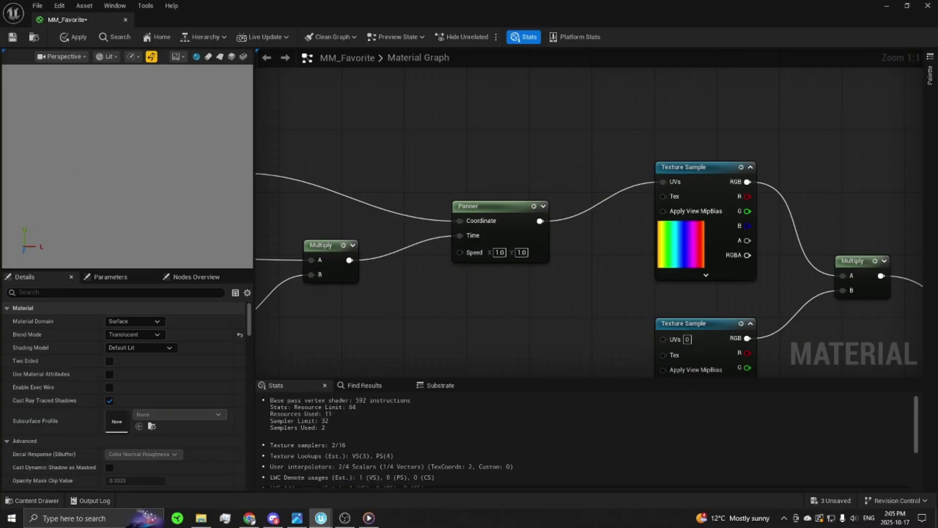
Step: Add the RainbowGradientTexture to the graph as a Texture Sample beside the Panner's output
right_click_drag(477, 281, 434, 279)
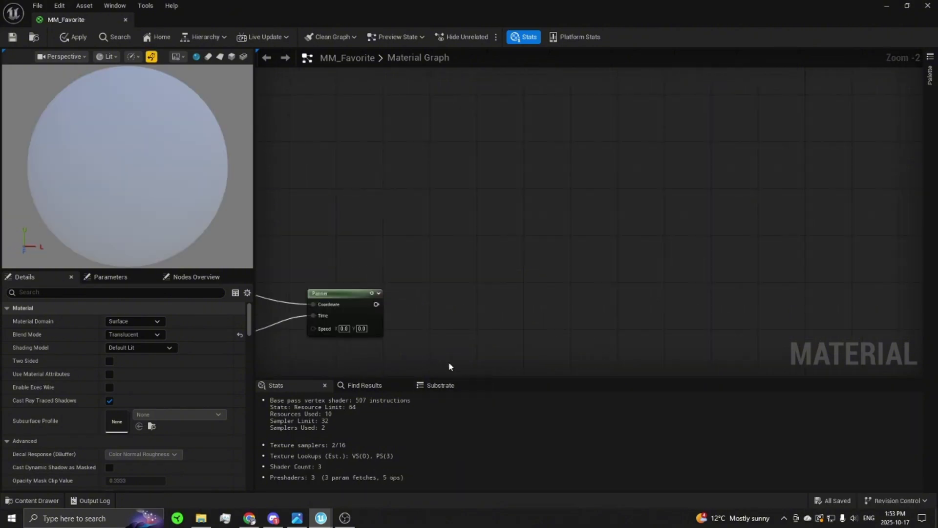
key("ctrl+space")
key("ctrl+space")
right_click_drag(441, 289, 467, 257)
scroll(466, 257, "down", 2)
key("ctrl+space")
left_click_drag(741, 354, 401, 154)
left_click_drag(732, 261, 496, 262)
scroll(460, 264, "up", 1)
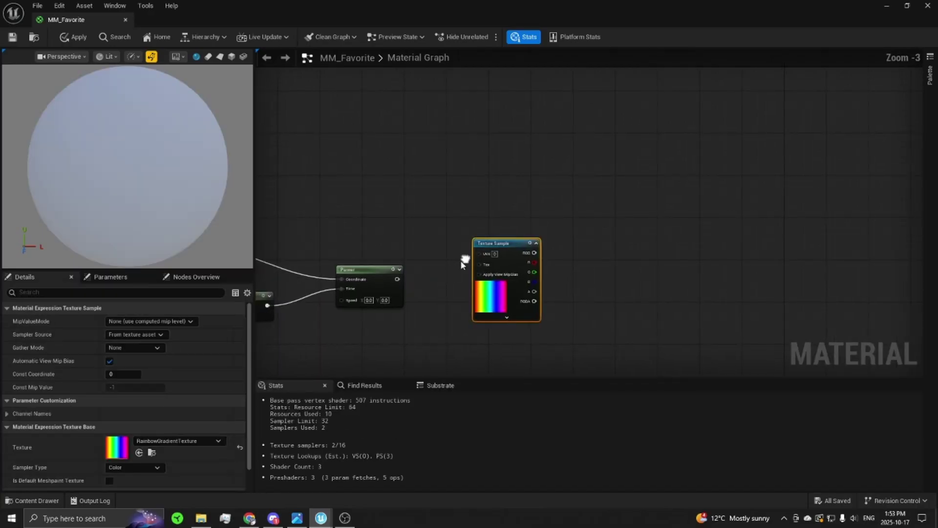
Step: Connect the Panner output to the UVs input of the rainbow gradient Texture Sample
left_click(418, 254)
left_click_drag(397, 279, 479, 252)
right_click_drag(435, 223, 417, 163)
scroll(416, 164, "up", 1)
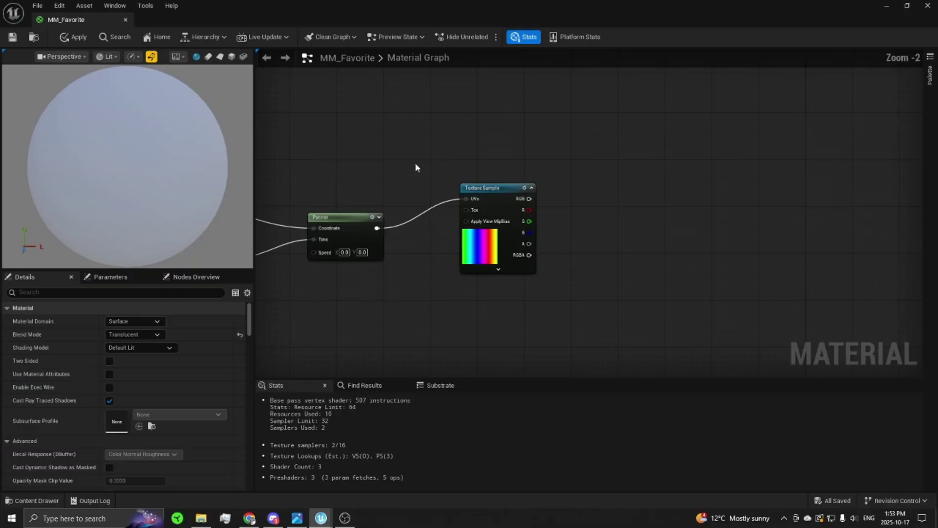
Step: Add the CreatorIconMask and CreatorIcon textures as Texture Samples stacked below the rainbow gradient sample, with the mask above the icon
scroll(415, 163, "down", 2)
right_click_drag(463, 251, 463, 199)
key("ctrl+space")
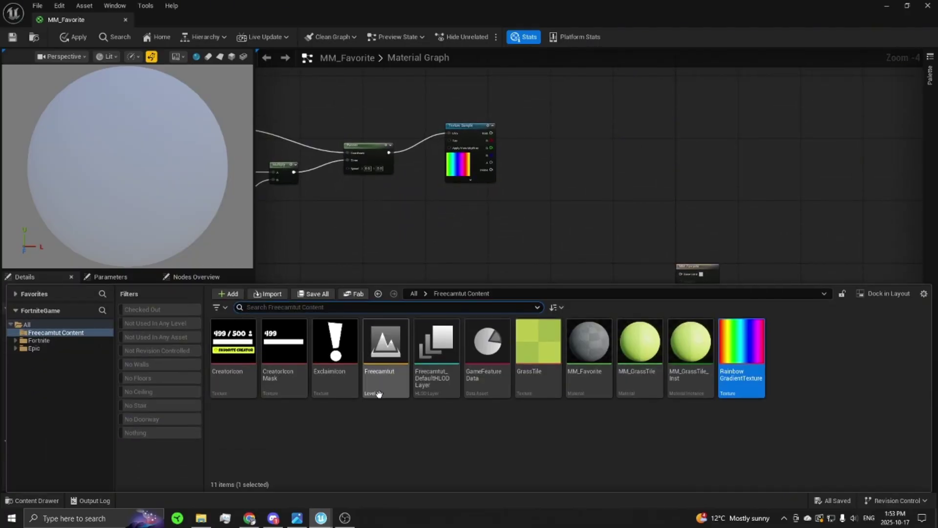
left_click(227, 350)
left_click(289, 379, "ctrl")
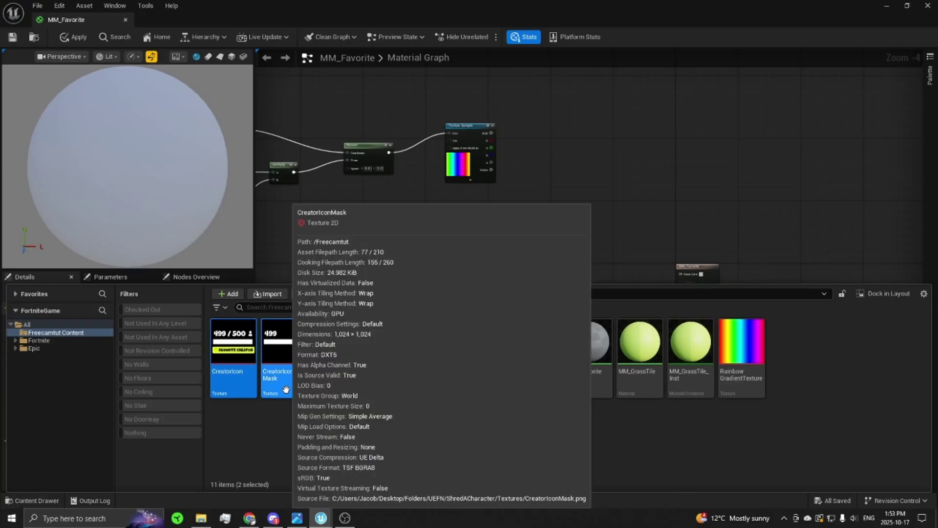
left_click(242, 430)
left_click_drag(230, 347, 460, 299)
key("ctrl+space")
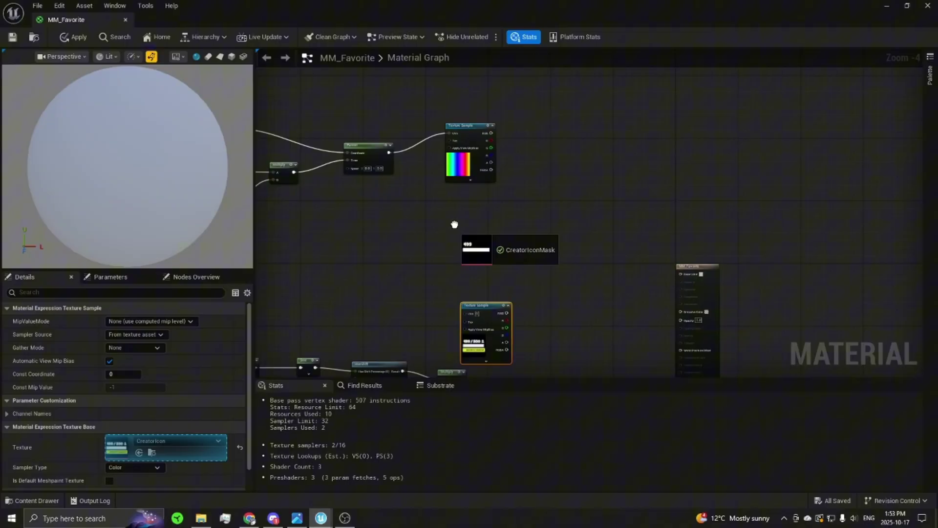
left_click_drag(454, 224, 461, 205)
left_click_drag(477, 308, 461, 280)
left_click(548, 211)
Step: Invert the CreatorIconMask sample's alpha output with a One Minus (1-x) node
scroll(527, 208, "up", 1)
right_click_drag(527, 208, 368, 126)
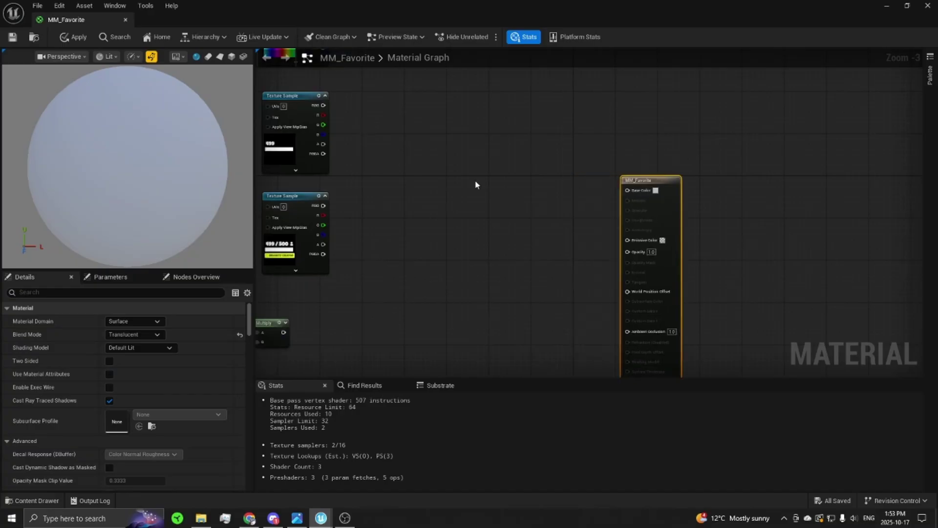
scroll(514, 170, "up", 2)
left_click_drag(468, 169, 523, 184)
key("o")
right_click_drag(544, 163, 455, 169)
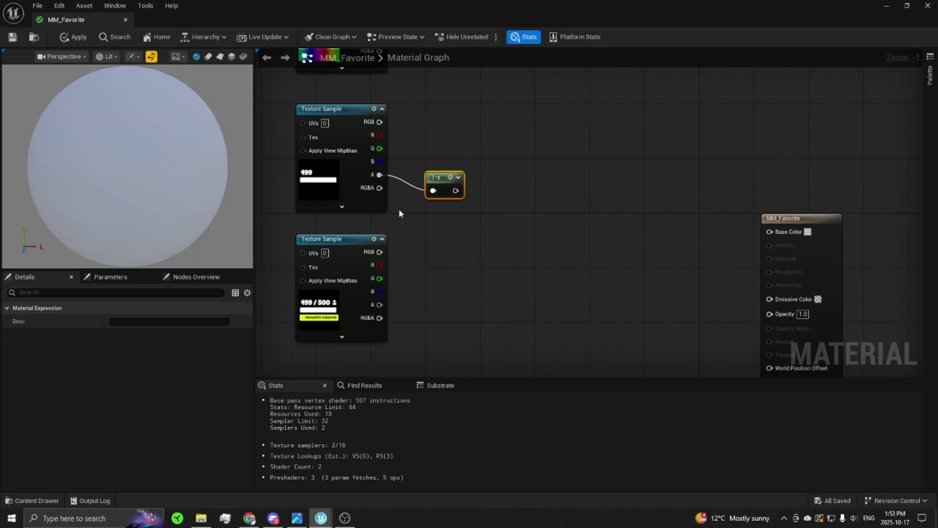
left_click(471, 275)
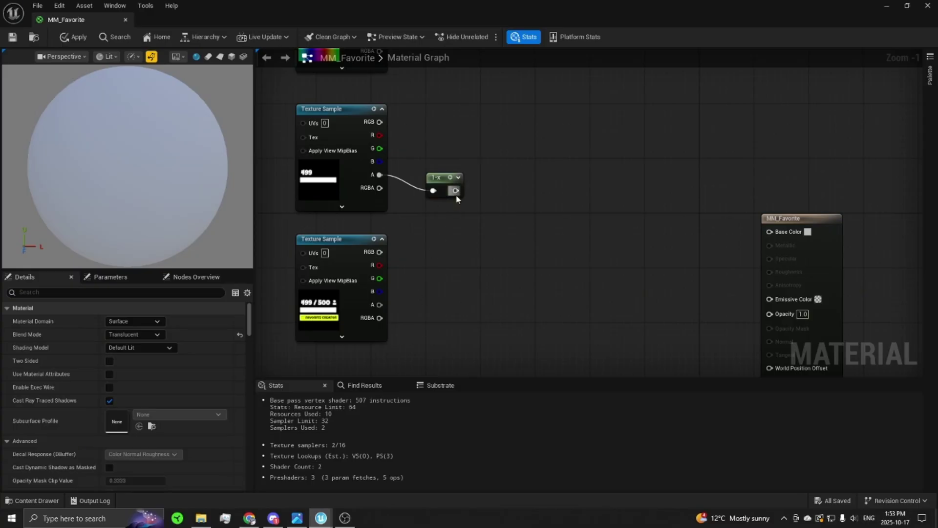
Step: Multiply the CreatorIcon sample's RGB by the One Minus output, with the icon in input A and the inverted mask in B
left_click_drag(456, 190, 510, 200)
key("Escape")
left_click_drag(380, 252, 508, 204)
key("m")
left_click_drag(454, 191, 508, 217)
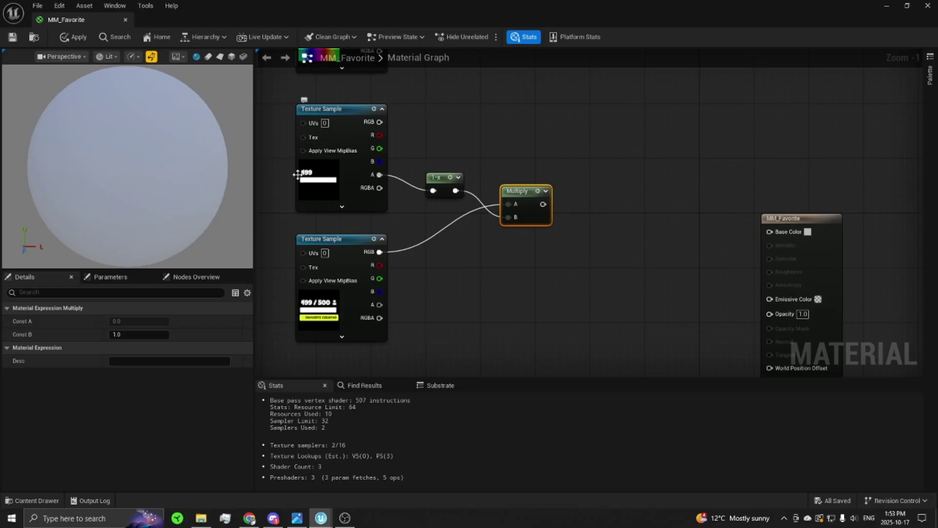
Step: Multiply the rainbow gradient's RGB by the CreatorIconMask sample's RGB, with the gradient in input A and the mask in B
right_click_drag(477, 151, 429, 158)
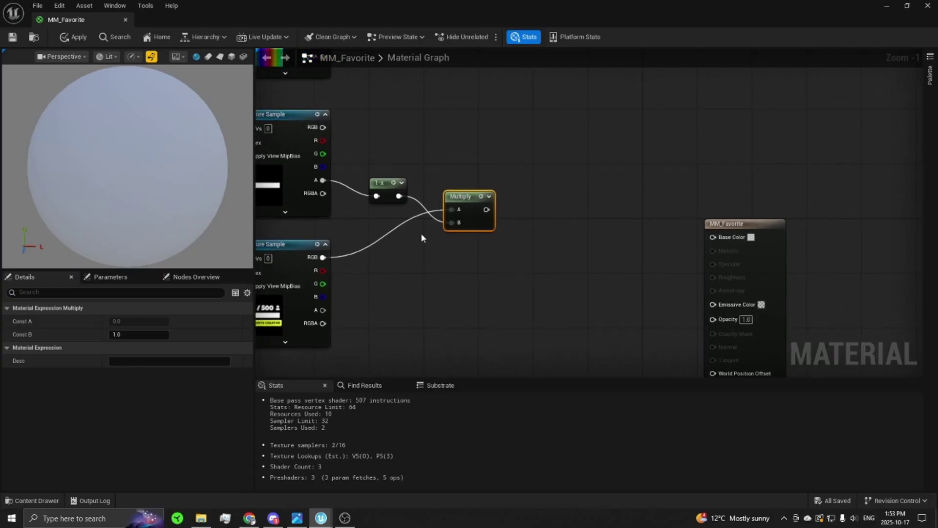
right_click_drag(423, 238, 445, 325)
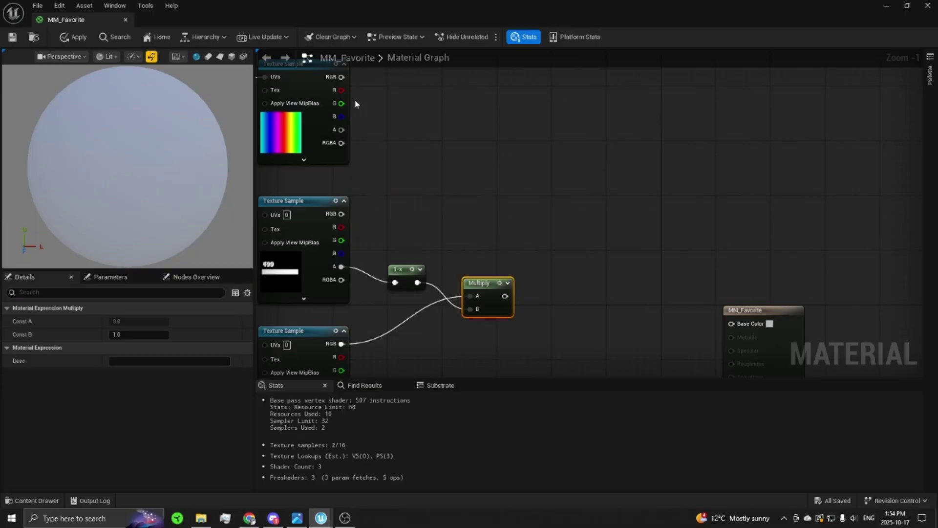
left_click_drag(342, 76, 423, 132)
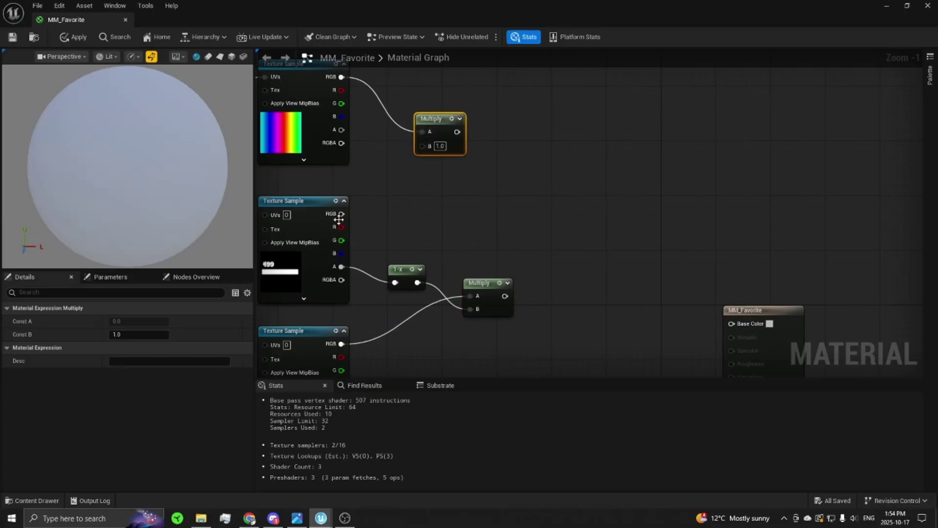
left_click_drag(341, 214, 432, 147)
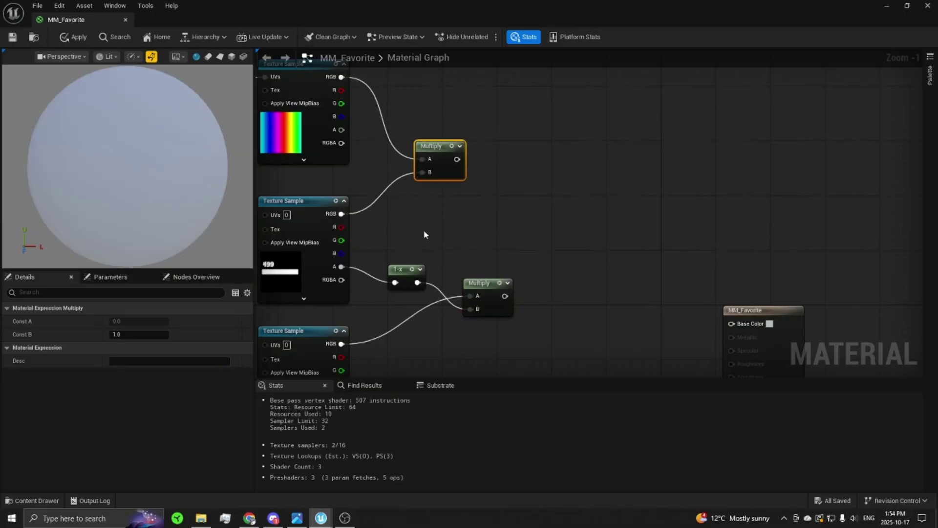
right_click_drag(424, 235, 436, 225)
left_click(376, 158)
right_click_drag(433, 177, 561, 188)
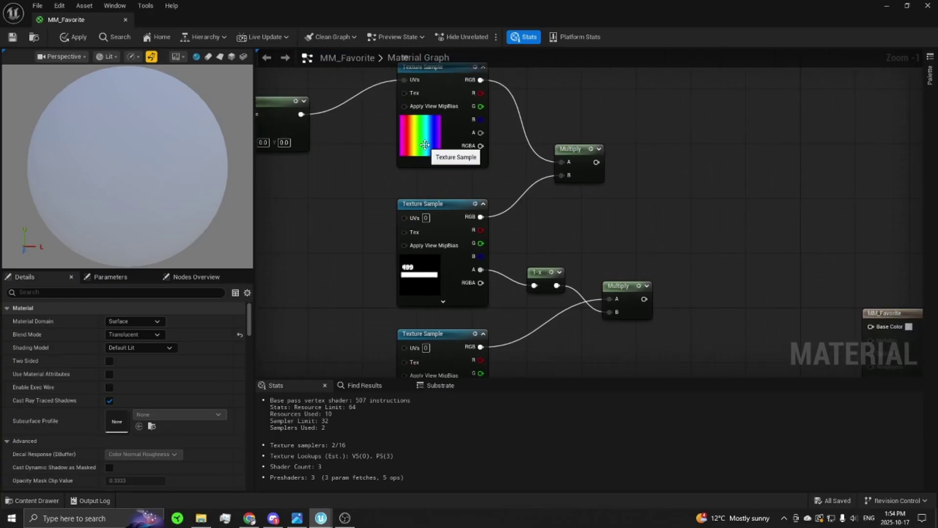
Step: Combine the rainbow-mask Multiply and the icon Multiply in an Add node, with the rainbow result in A and the icon result in B
left_click(405, 282)
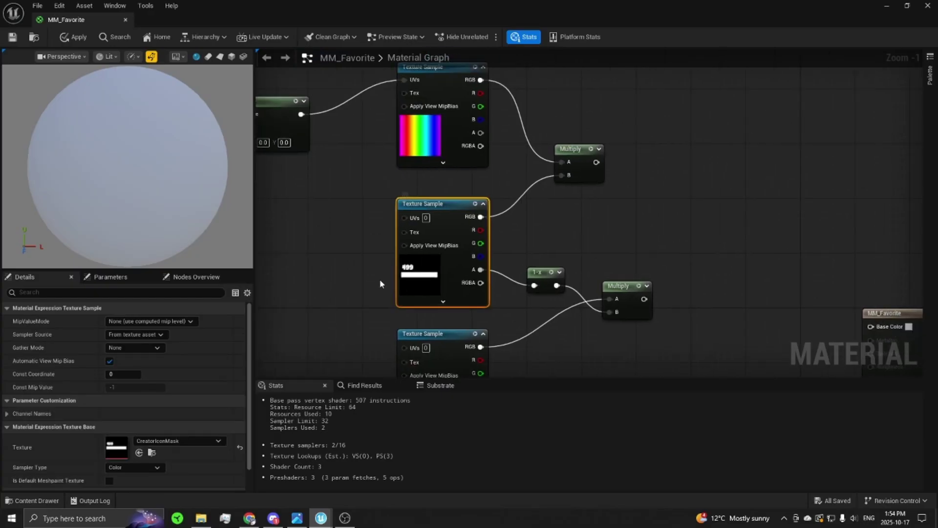
left_click(382, 283)
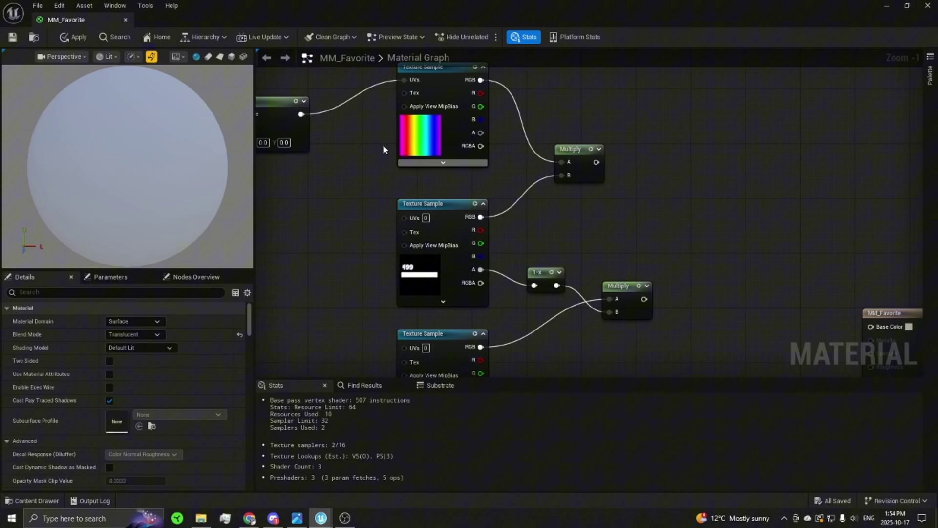
right_click_drag(584, 212, 494, 111)
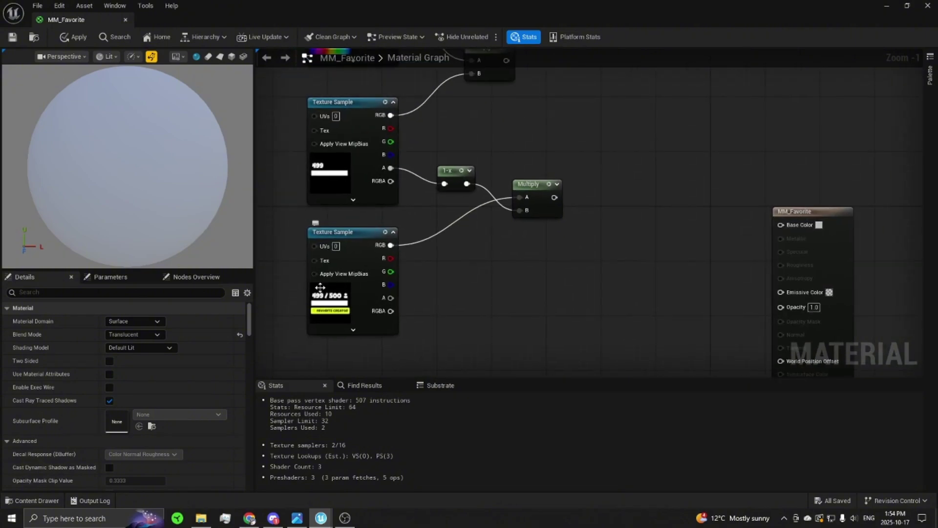
right_click_drag(318, 293, 421, 166)
left_click_drag(359, 124, 490, 207)
key("a")
left_click(455, 233)
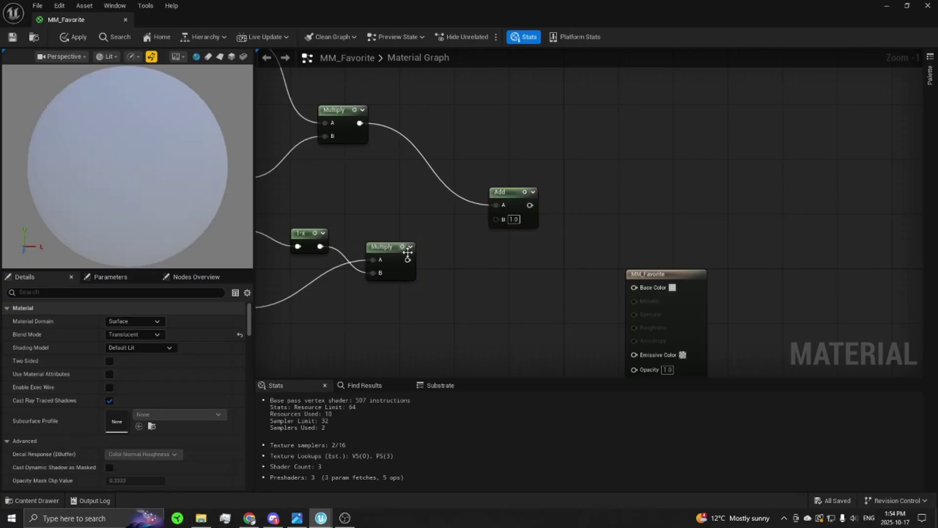
left_click_drag(408, 260, 486, 189)
left_click(434, 271)
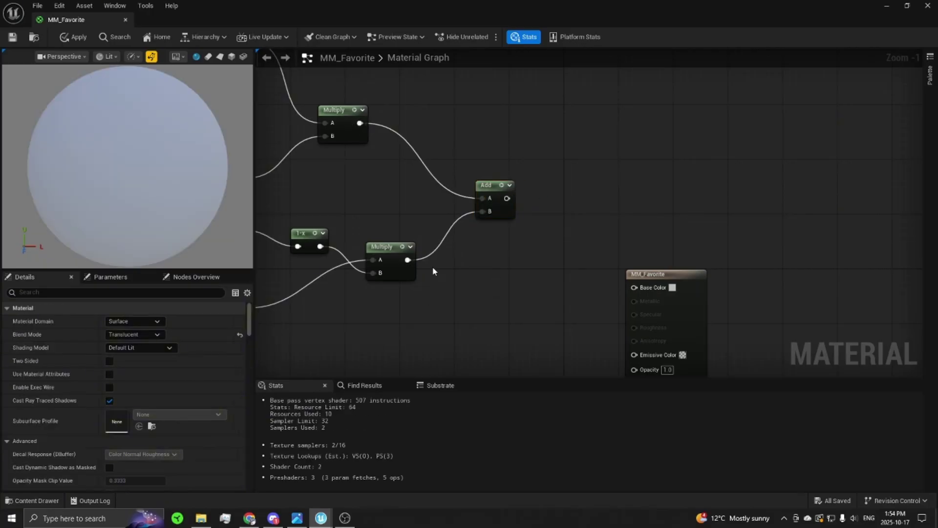
Step: Move the whole rainbow creator icon node network farther away from the material output node
scroll(454, 300, "down", 1)
right_click_drag(455, 297, 522, 252)
scroll(514, 256, "down", 3)
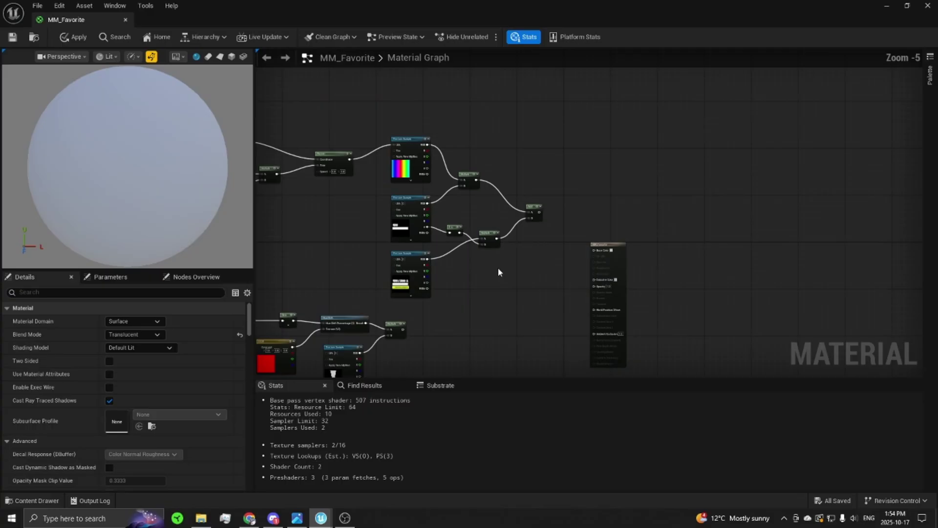
right_click_drag(394, 241, 591, 191)
left_click_drag(372, 81, 732, 248)
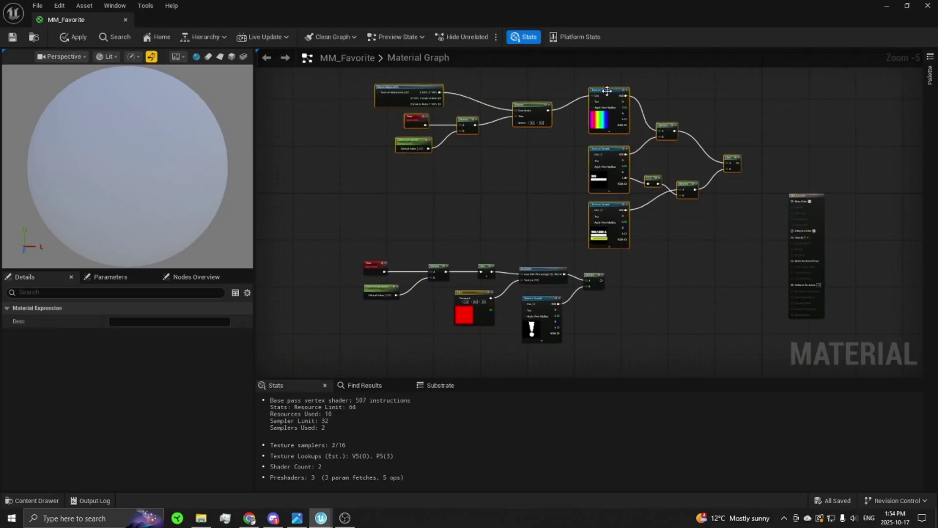
left_click_drag(608, 87, 483, 77)
left_click(643, 80)
right_click_drag(612, 243, 580, 193)
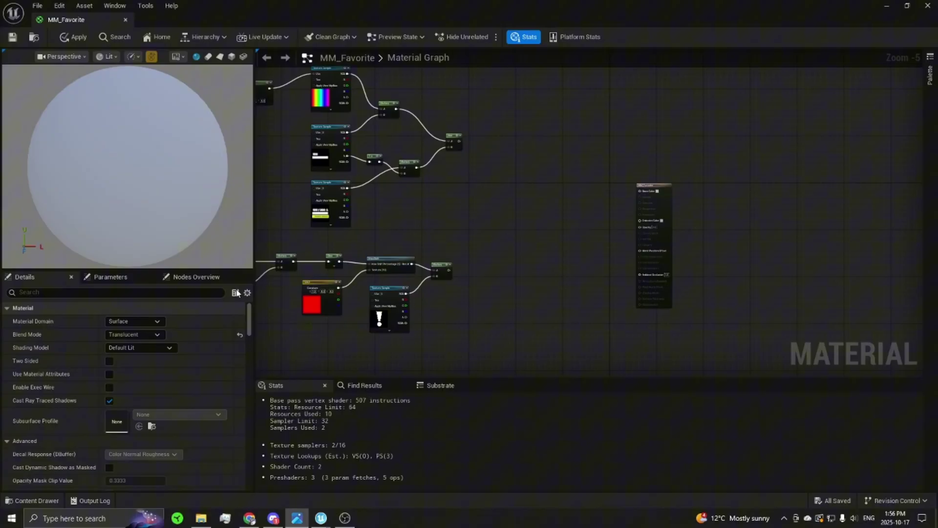
Step: Add a Sprite material function node in the empty space between the exclamation icon's final Multiply and the material output
left_click(536, 213)
right_click_drag(547, 217, 340, 139)
scroll(321, 202, "up", 3)
right_click_drag(346, 210, 531, 239)
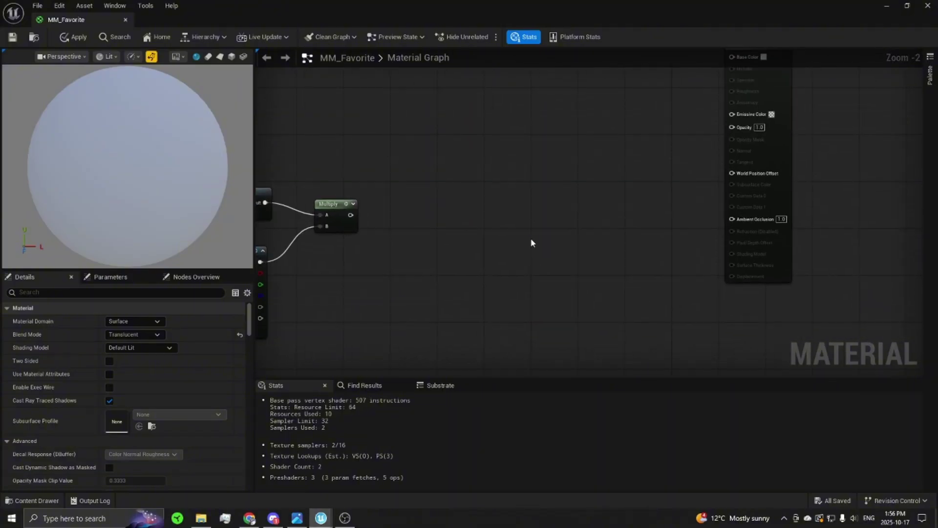
scroll(505, 224, "up", 1)
right_click_drag(417, 218, 449, 201)
right_click(466, 198)
type("sprite")
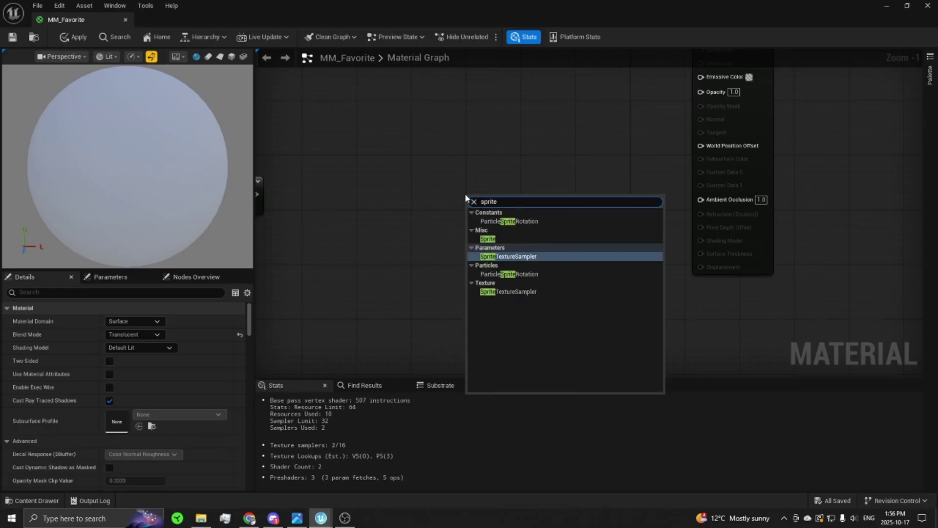
left_click(487, 239)
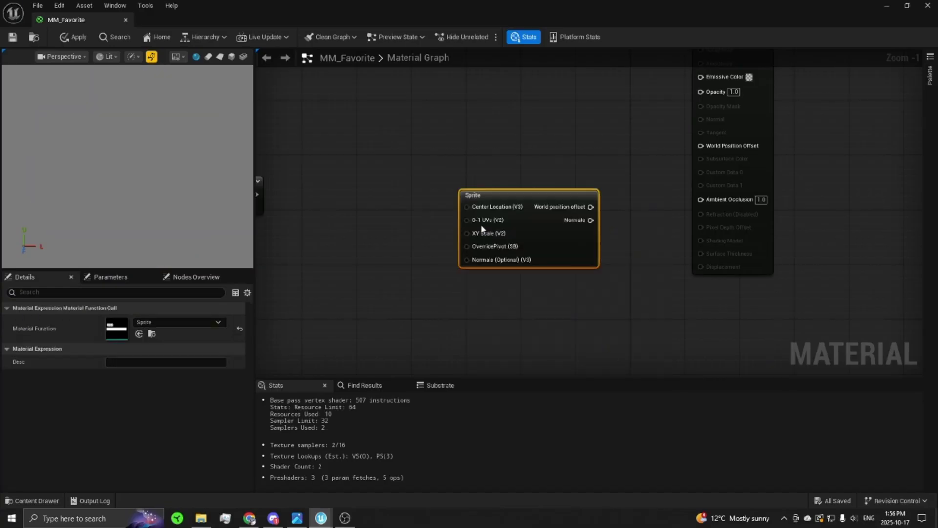
right_click_drag(572, 175, 568, 190)
scroll(569, 190, "down", 1)
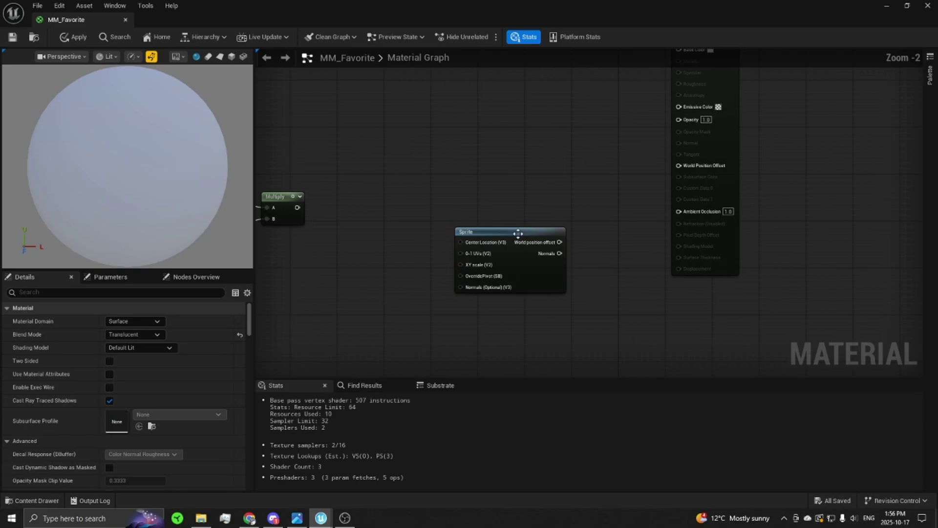
left_click_drag(519, 234, 507, 246)
left_click(469, 223)
scroll(469, 227, "up", 1)
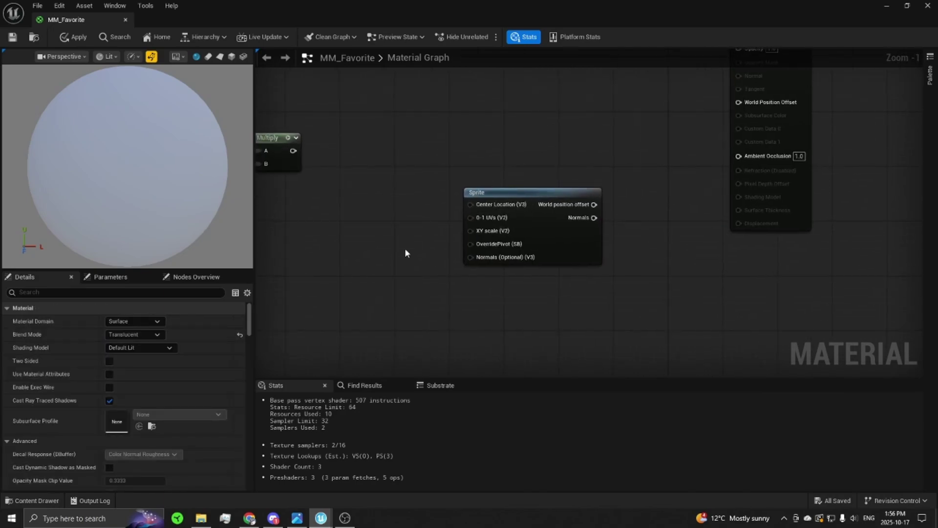
right_click_drag(405, 247, 490, 218)
left_click_drag(601, 166, 608, 180)
Step: Create two stacked scalar parameters named SpriteScaleX and ScpriteScaleY before the Sprite node
left_click(391, 219)
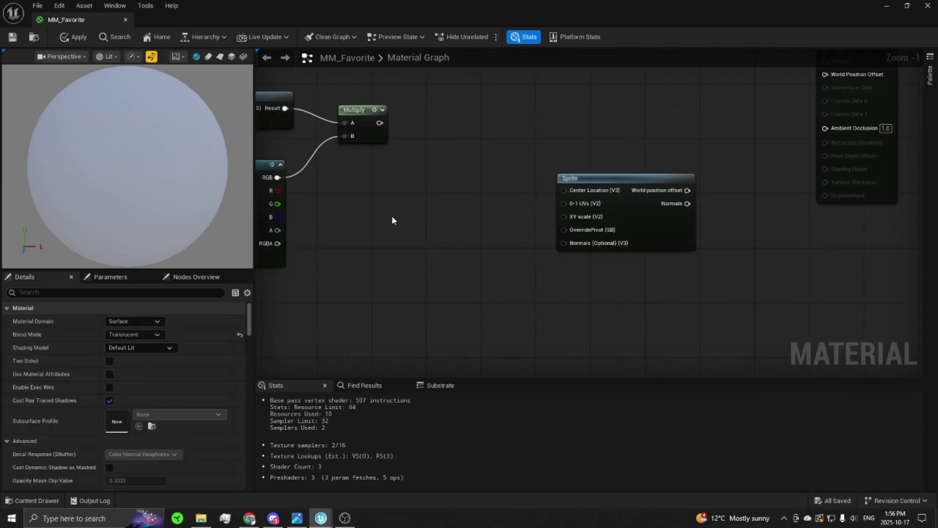
left_click(385, 215)
key("BackSpace")
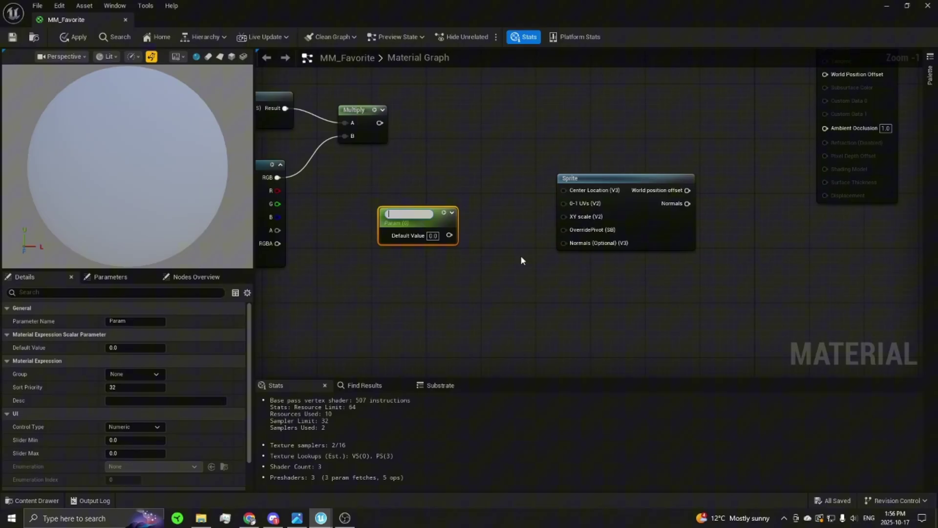
type("SpriteScaleX")
key("Return")
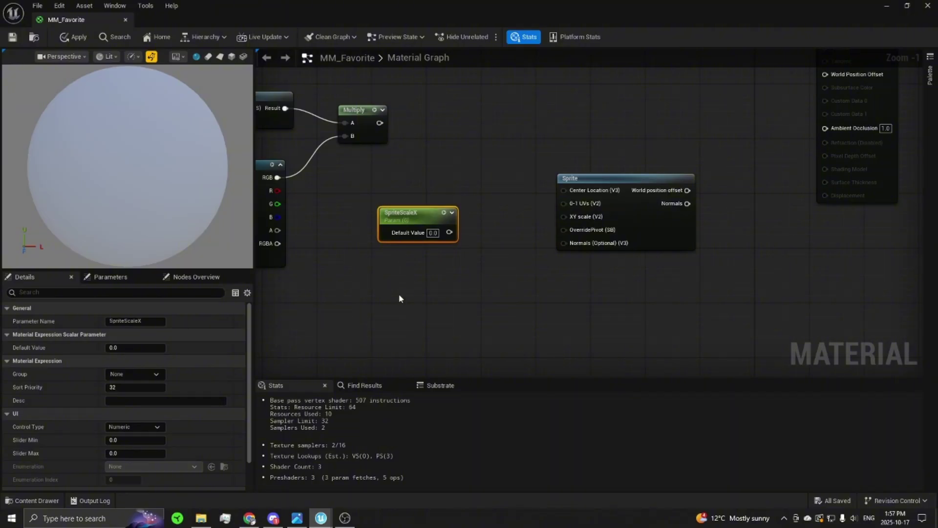
left_click(392, 277)
type("Scpri")
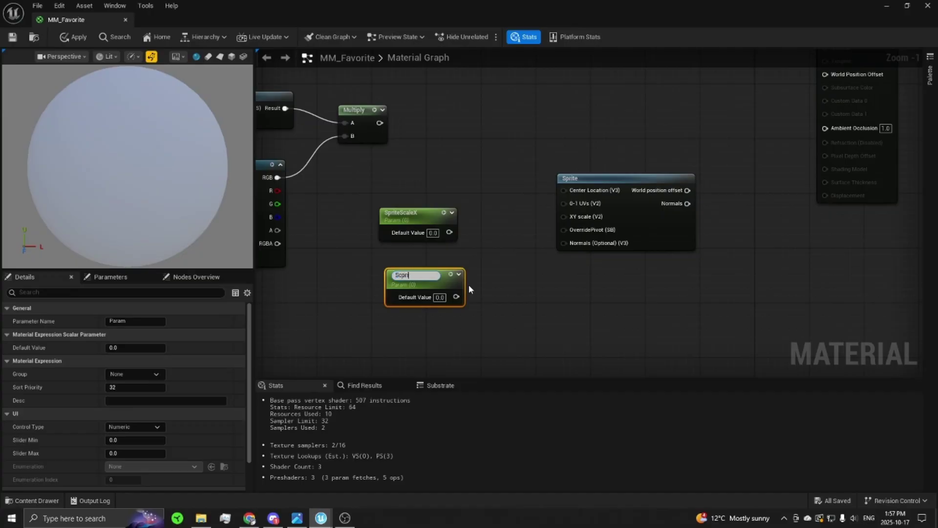
type("teScaleY")
key("Return")
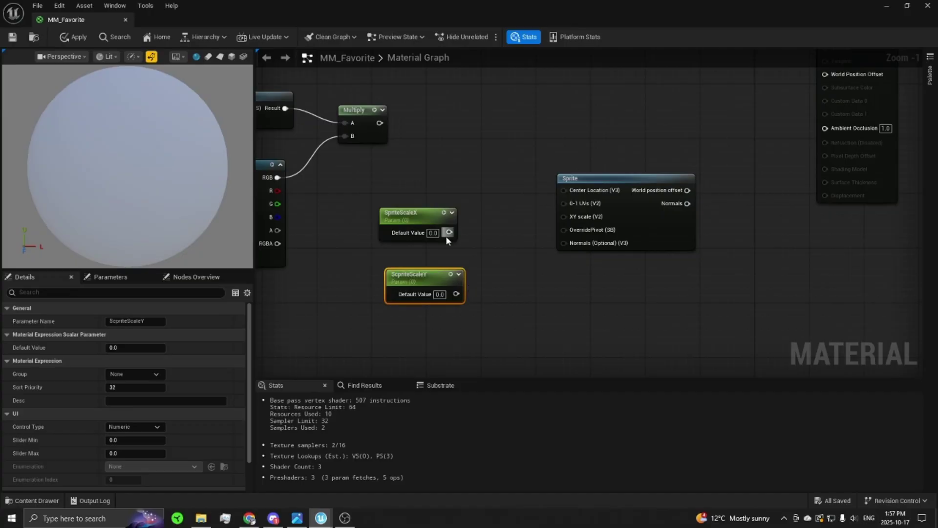
Step: Combine SpriteScaleX as A and ScpriteScaleY as B in an AppendVector node, and feed it into the Sprite's XY scale
left_click_drag(449, 233, 477, 236)
type("append")
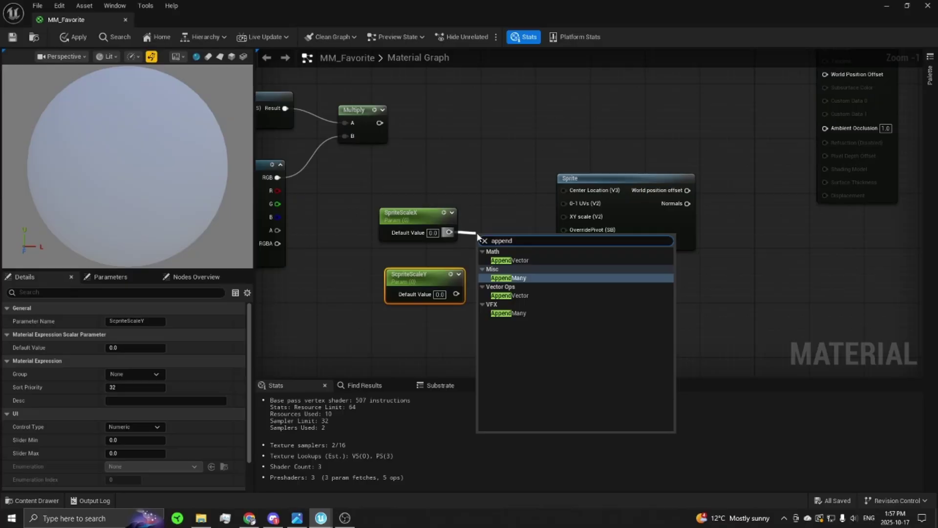
left_click(508, 259)
left_click_drag(584, 178, 638, 164)
left_click_drag(457, 293, 481, 259)
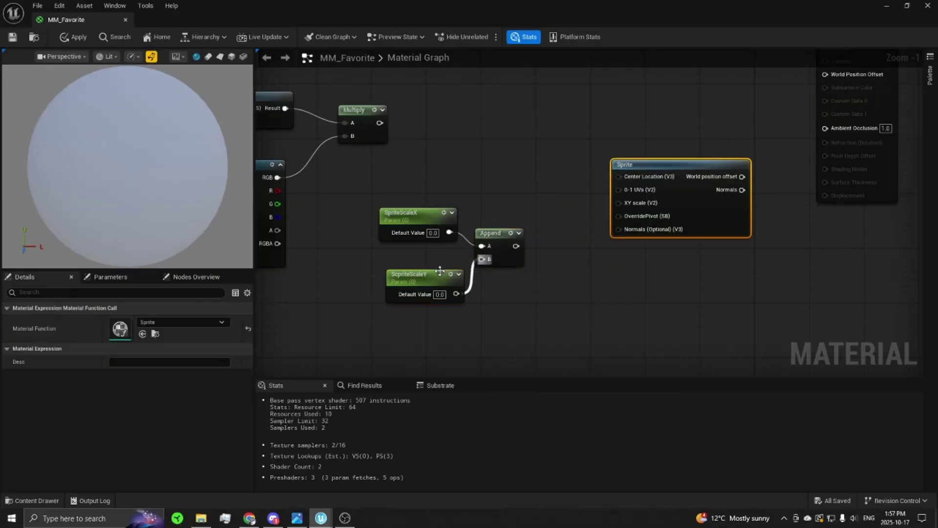
left_click_drag(406, 274, 385, 261)
left_click_drag(423, 215, 408, 215)
left_click_drag(516, 245, 619, 202)
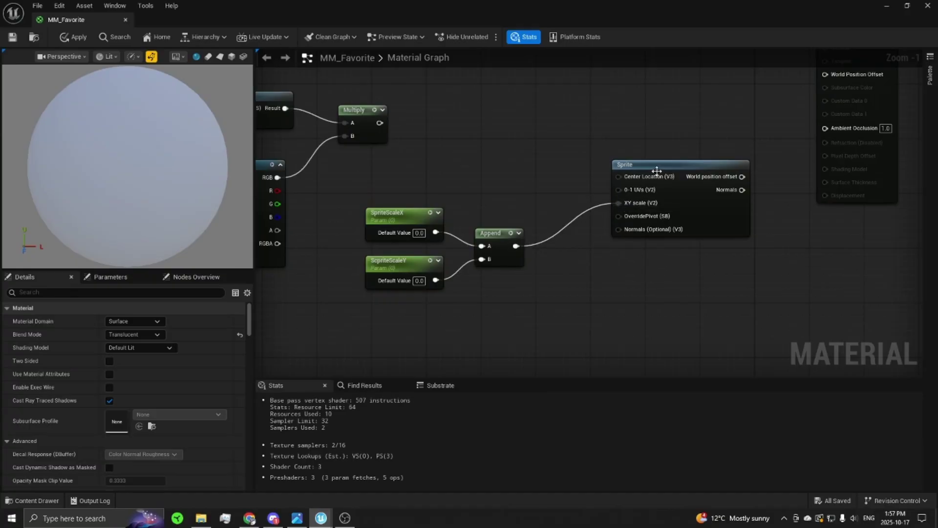
Step: Connect the Sprite node's World position offset output to the material's World Position Offset input
mouse_move(662, 172)
left_mouse_down()
mouse_move(654, 192)
mouse_move(648, 177)
left_mouse_up()
right_click_drag(687, 115, 535, 219)
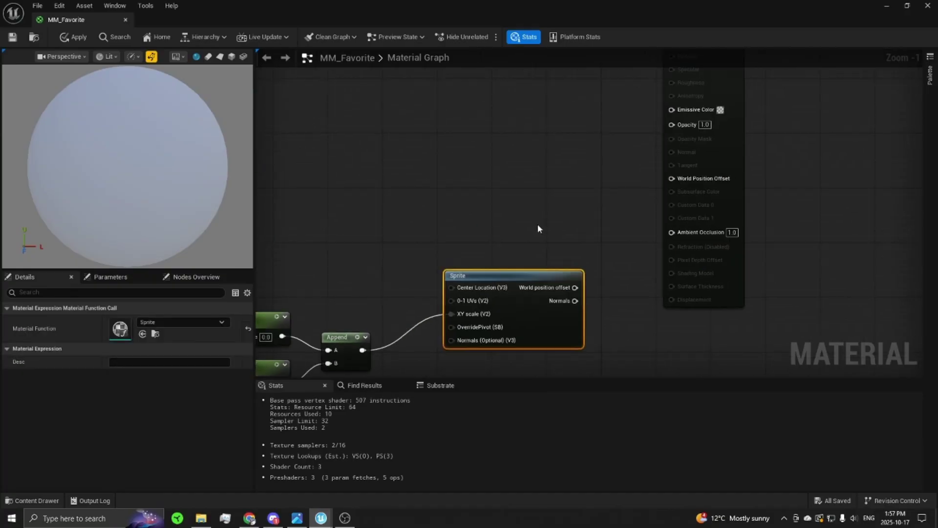
left_click(537, 225)
left_click_drag(553, 292, 677, 180)
Step: Set the default values of both sprite scale parameters to 250
right_click_drag(487, 167, 644, 144)
left_click(423, 313)
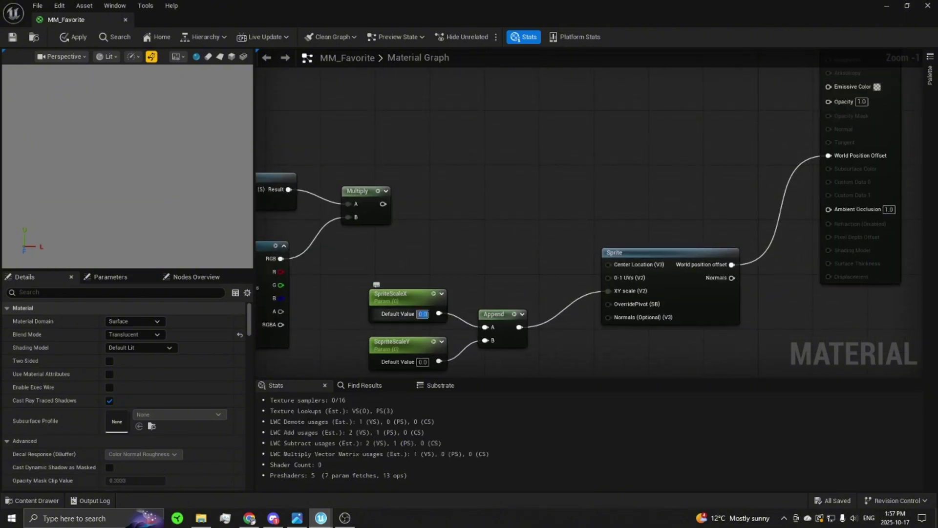
key("BackSpace")
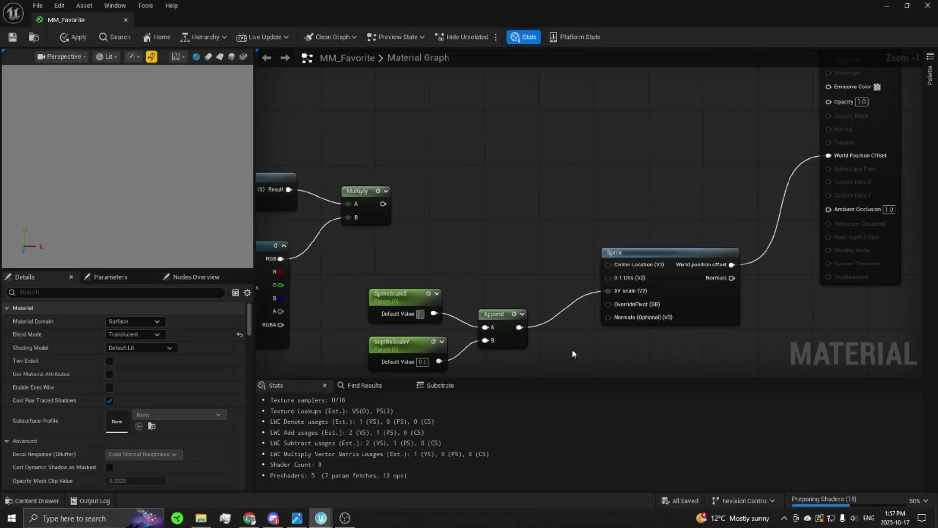
type("250")
key("Return")
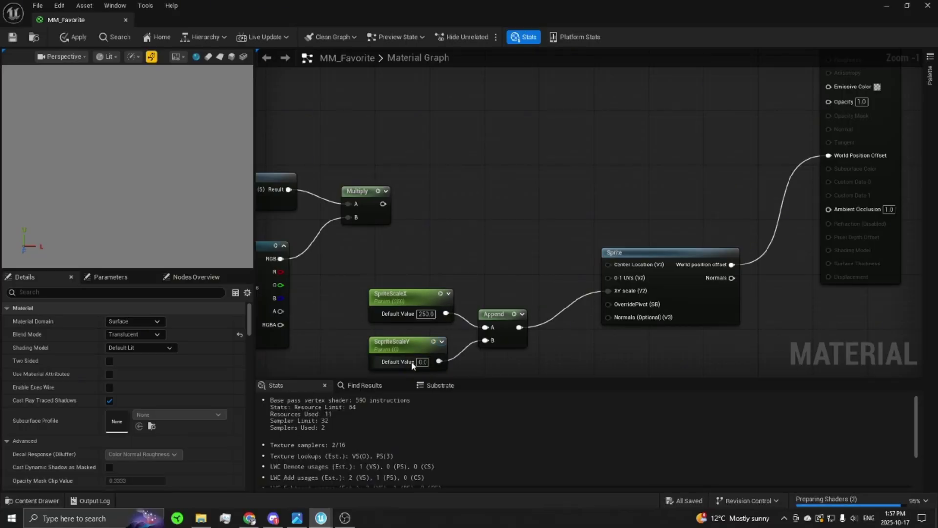
left_click(422, 362)
type("250")
key("Return")
Step: Move the hue-shifting exclamation icon network farther away from the sprite scale nodes
right_click_drag(497, 229, 450, 244)
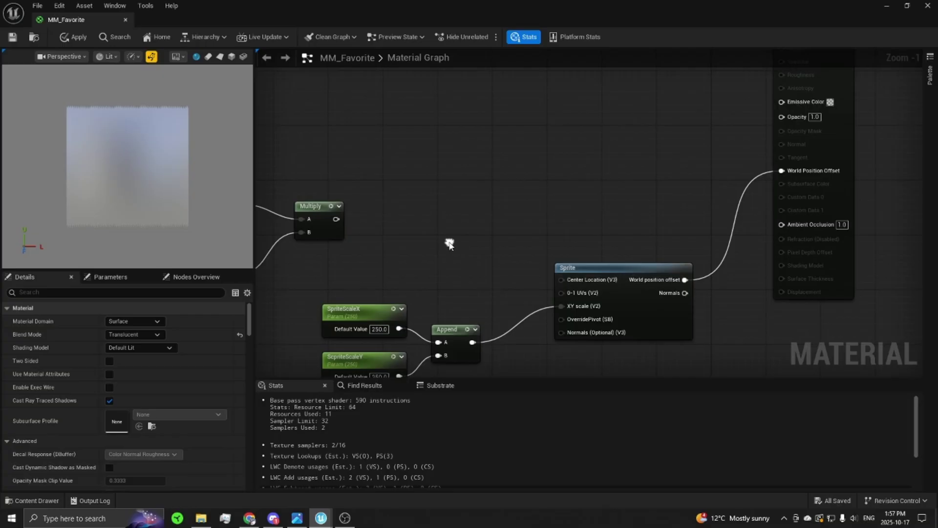
scroll(562, 219, "down", 3)
right_click_drag(552, 199, 481, 292)
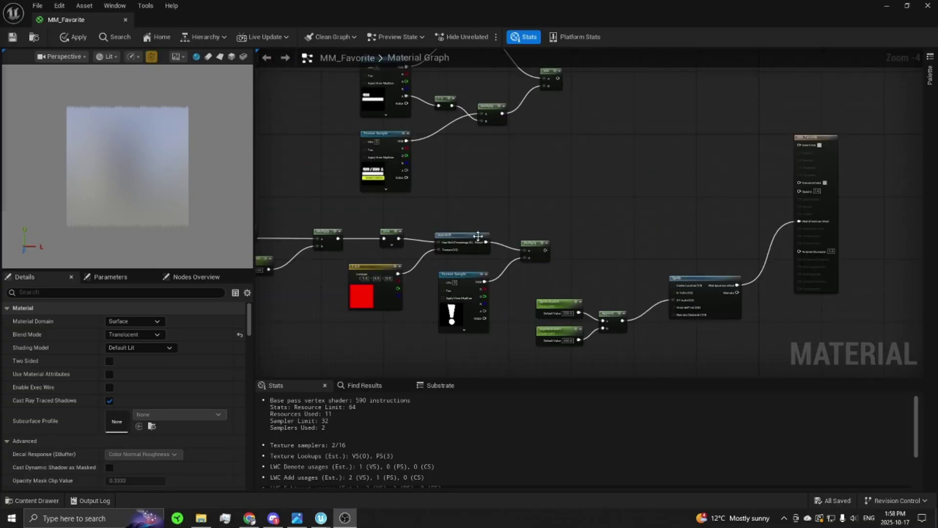
right_click_drag(478, 236, 643, 172)
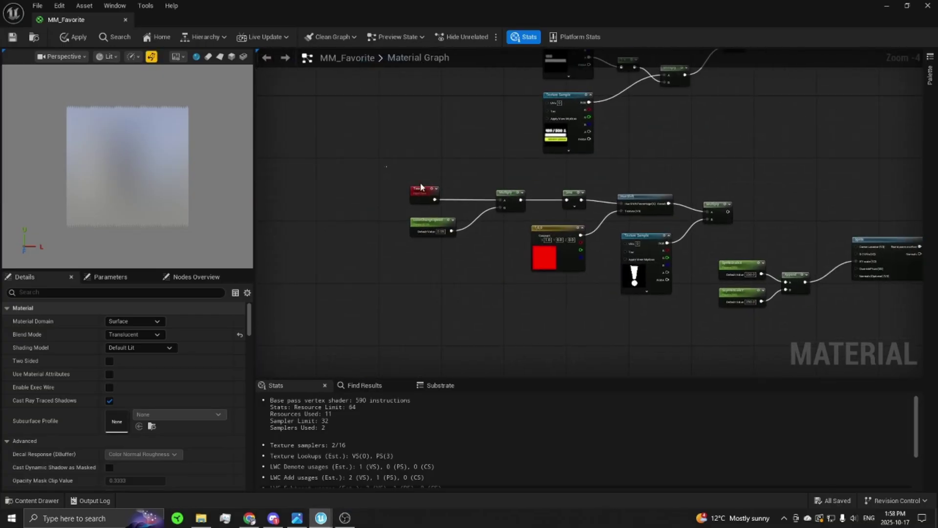
left_click_drag(383, 163, 703, 311)
left_click_drag(717, 205, 597, 206)
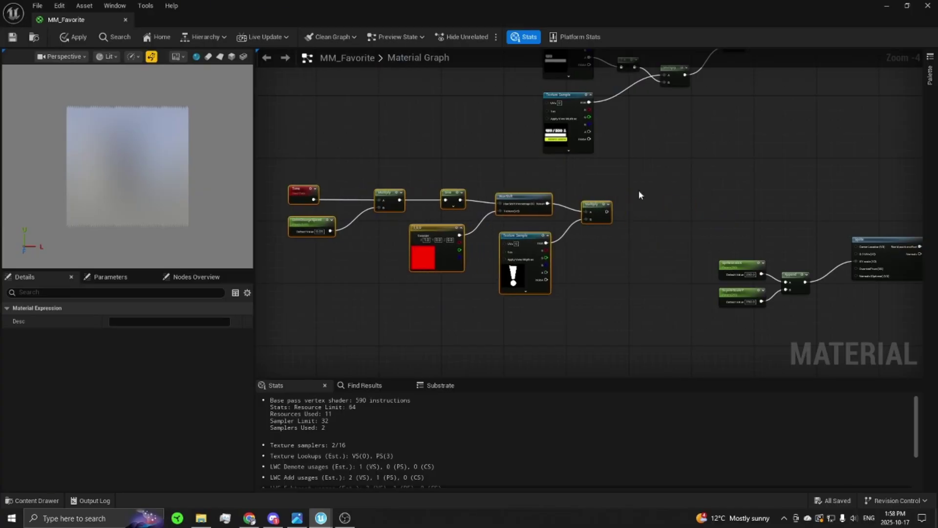
left_click(639, 191)
Step: Shift the rainbow creator icon network away from the output so it sits above the exclamation icon network
right_click_drag(753, 192, 608, 351)
scroll(377, 210, "down", 2)
right_click_drag(376, 210, 604, 224)
left_click_drag(450, 146, 739, 263)
left_click_drag(627, 177, 558, 171)
left_click(700, 232)
Step: Move the sprite scale parameters, Append and Sprite nodes slightly lower in the graph as a group
right_click_drag(714, 257, 523, 98)
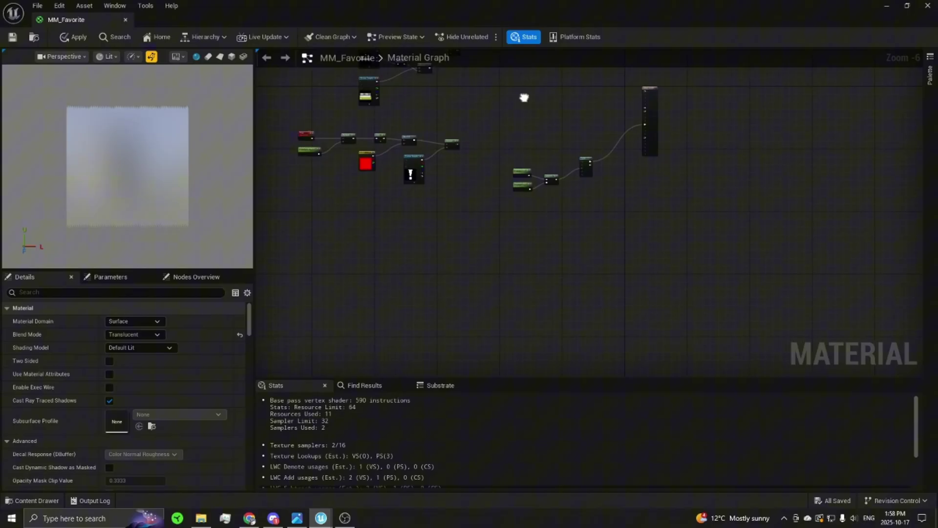
scroll(486, 139, "up", 2)
left_click_drag(553, 189, 760, 347)
left_click_drag(723, 220, 735, 252)
left_click(699, 169)
Step: Add a CameraDepthFade node in the empty space above the sprite scale parameters
right_click_drag(528, 236, 356, 264)
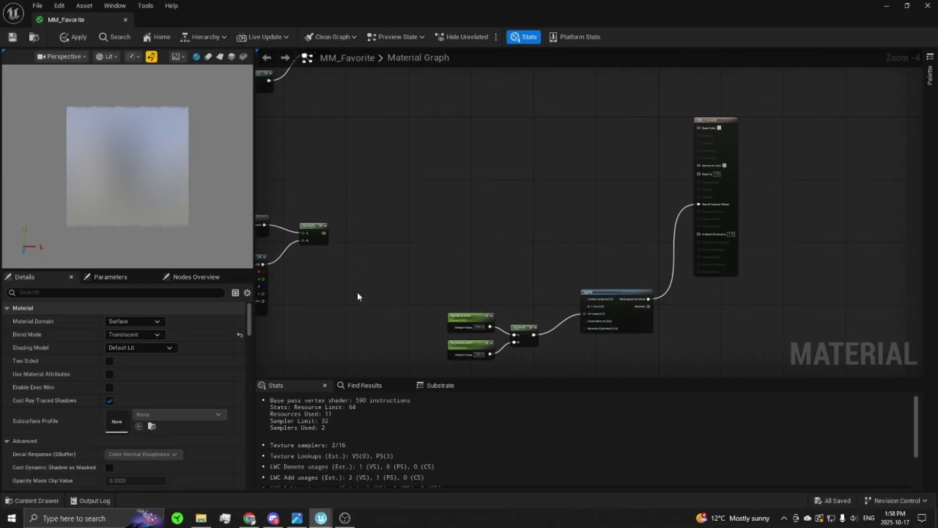
scroll(406, 254, "up", 1)
right_click(474, 238)
type("camer")
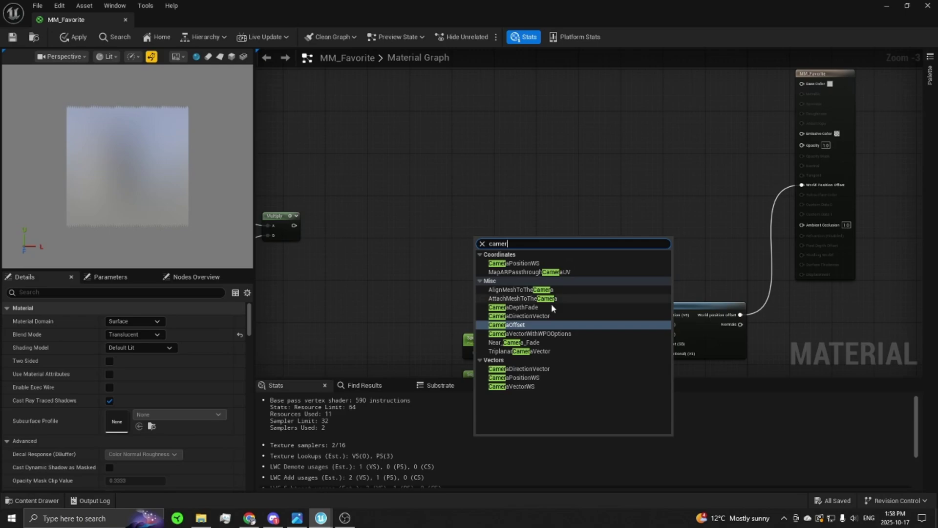
left_click(526, 307)
left_click(497, 195)
scroll(513, 223, "up", 3)
scroll(461, 213, "down", 2)
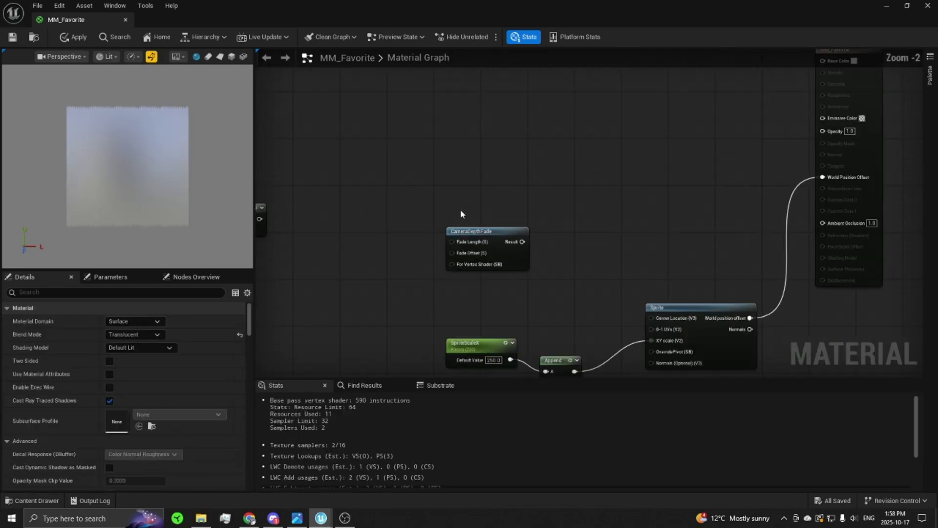
left_click_drag(478, 230, 490, 225)
Step: Create a scalar parameter named Distance and place it beside the inputs of the CameraDepthFade node
left_click(347, 224)
left_click(347, 224)
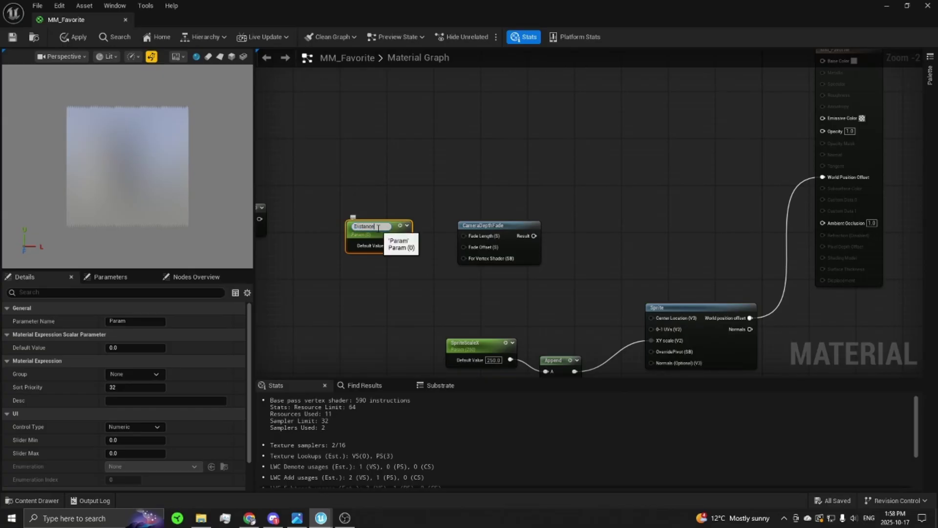
key("Return")
left_click_drag(360, 222, 360, 212)
Step: Create a scalar parameter named Offset and line it up directly beneath the Distance parameter
key("s")
left_click(358, 251)
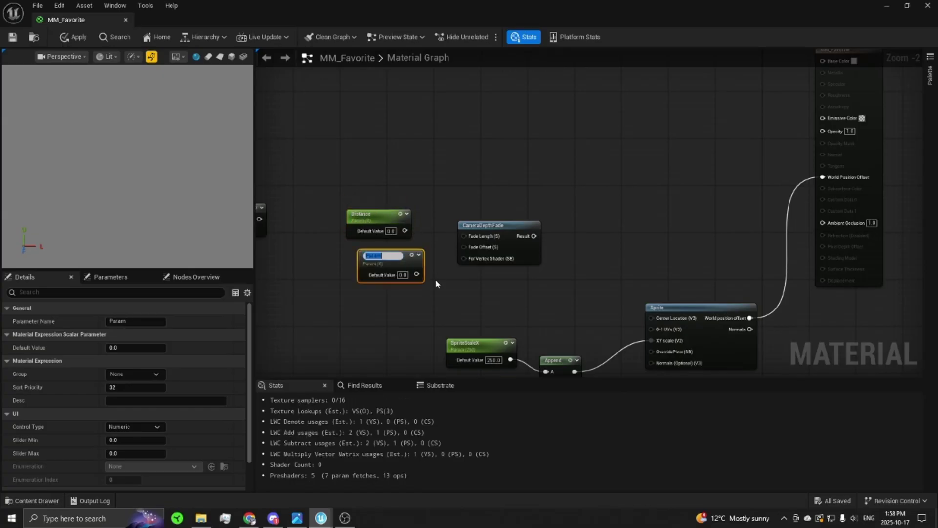
type("Offset")
key("Return")
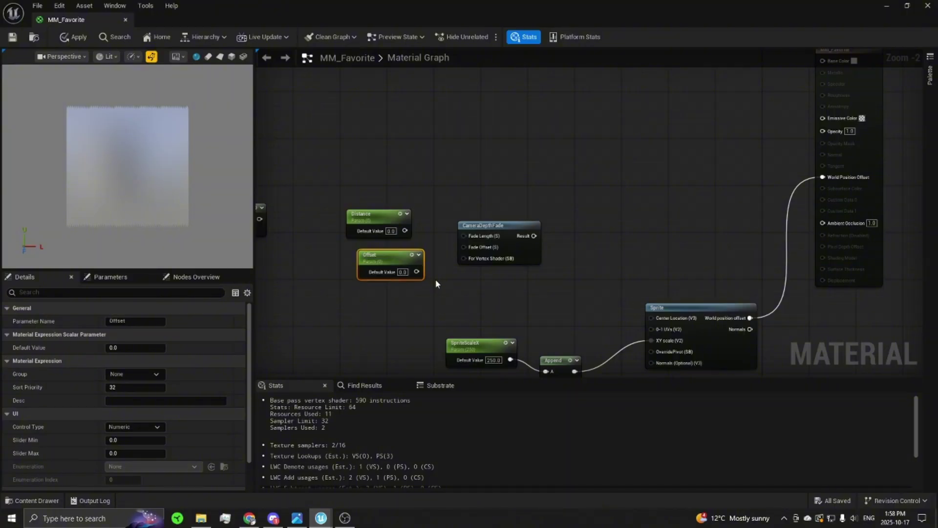
left_click_drag(389, 257, 377, 263)
left_click(369, 213)
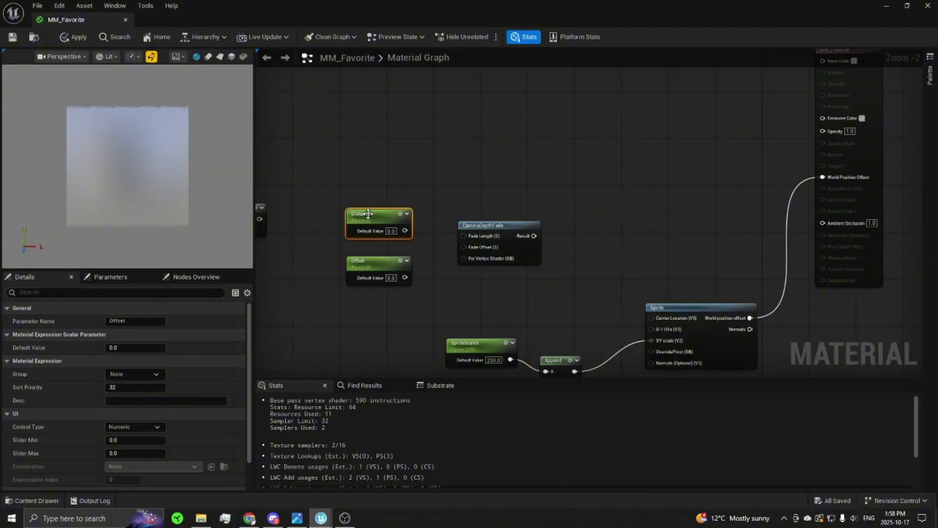
left_click_drag(369, 213, 369, 219)
left_click(369, 210)
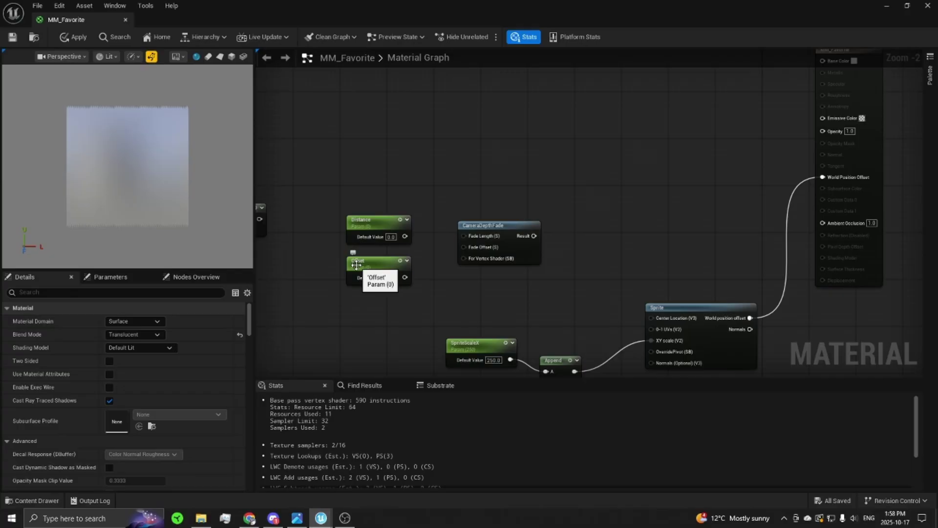
Step: Set the default value of Offset to 500 and of Distance to 1000
left_click(391, 278)
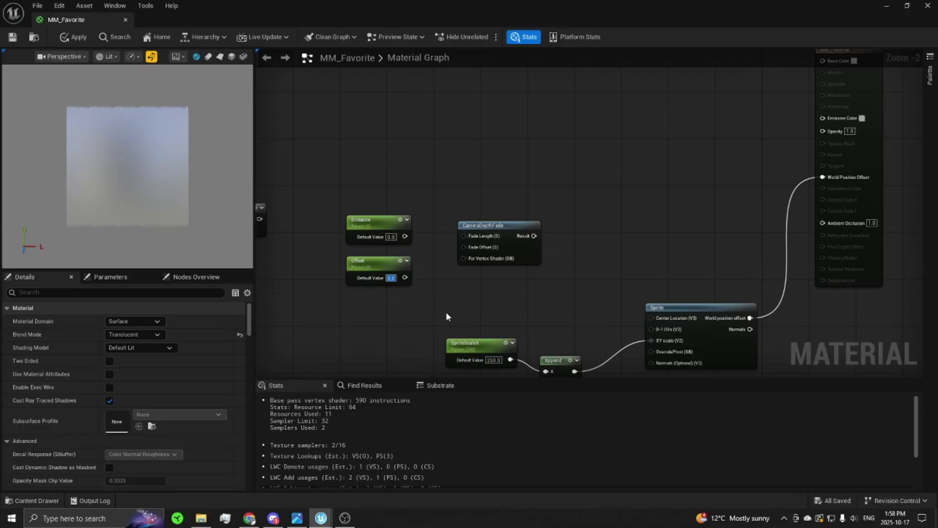
type("500")
key("Return")
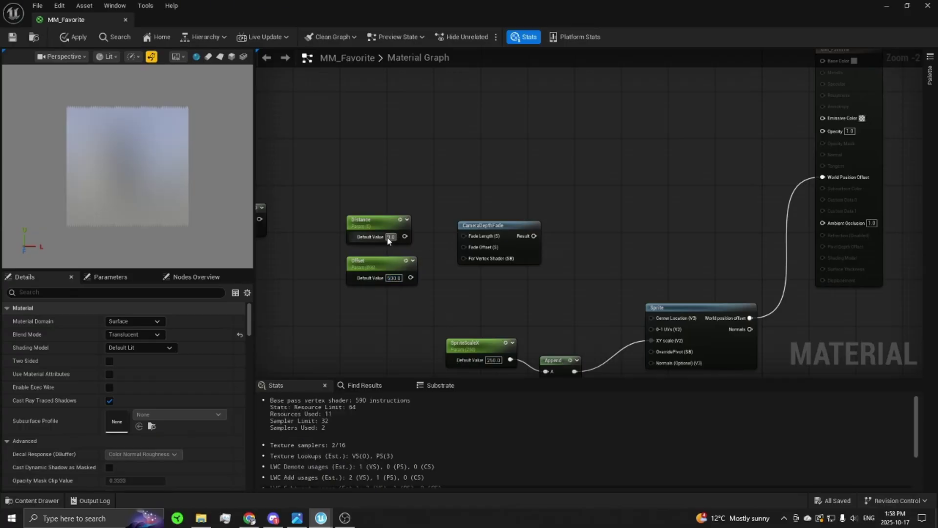
left_click(390, 237)
type("1000")
key("Return")
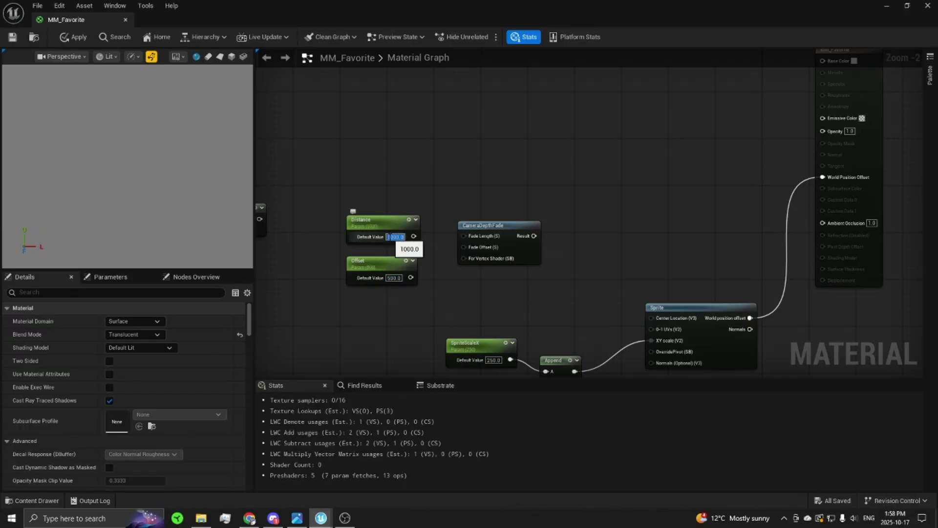
Step: Connect Distance to Fade Length and Offset to Fade Offset on the CameraDepthFade node
left_click_drag(411, 239, 463, 236)
left_click(381, 253)
scroll(363, 198, "up", 1)
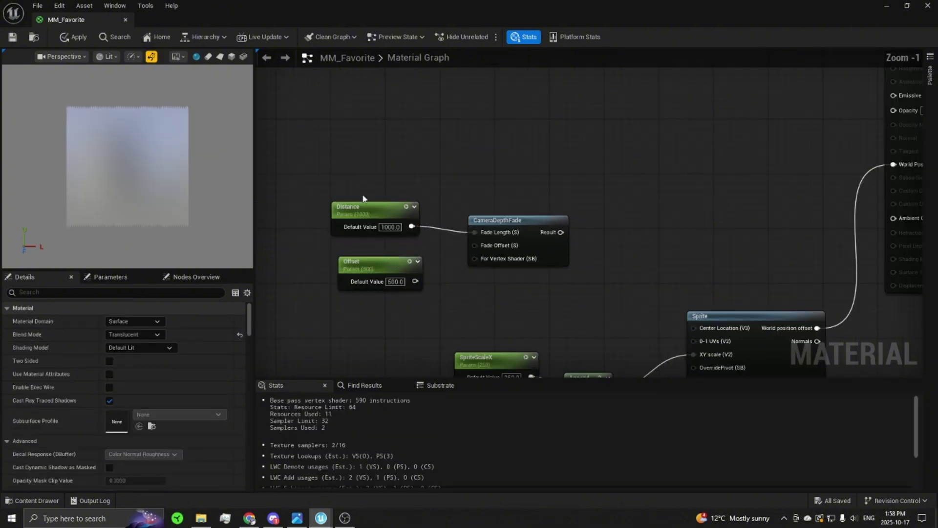
left_click_drag(415, 282, 475, 245)
Step: Move the CameraDepthFade node together with its Distance and Offset parameters slightly lower in the graph
right_click_drag(649, 207, 581, 223)
scroll(550, 203, "down", 1)
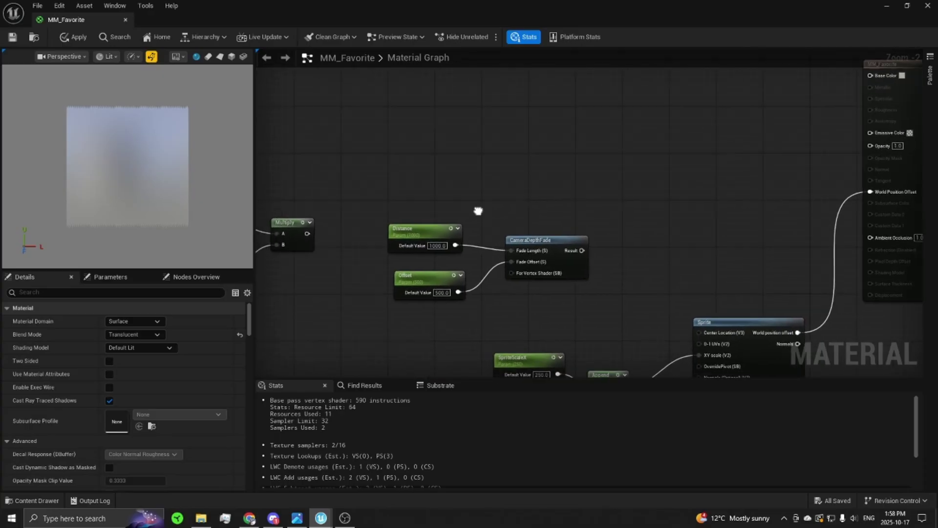
left_click_drag(489, 188, 634, 302)
left_click_drag(628, 233, 611, 256)
left_click(638, 195)
right_click_drag(706, 191, 561, 237)
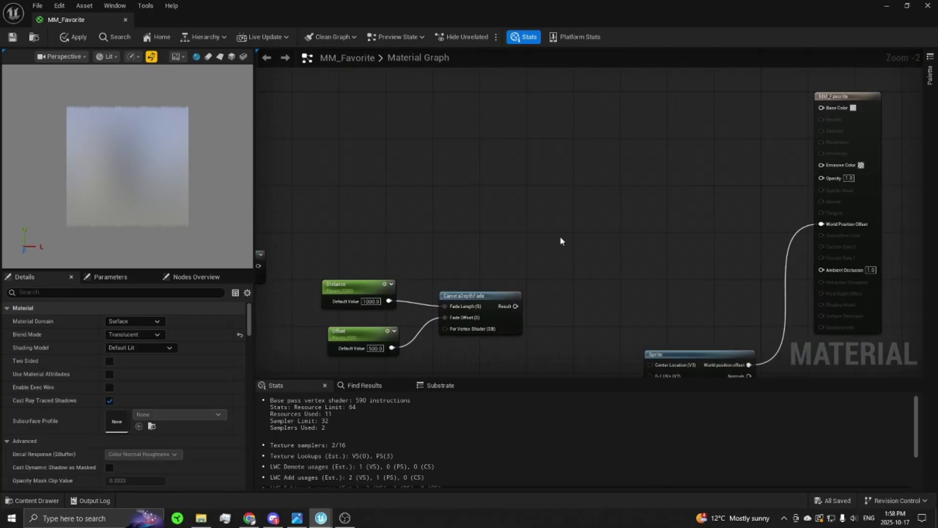
Step: Add a Lerp node in the empty space between the icon networks and the material output
right_click_drag(448, 190, 486, 278)
scroll(453, 244, "down", 3)
scroll(464, 244, "up", 2)
scroll(483, 302, "down", 1)
key("l")
left_click(457, 198)
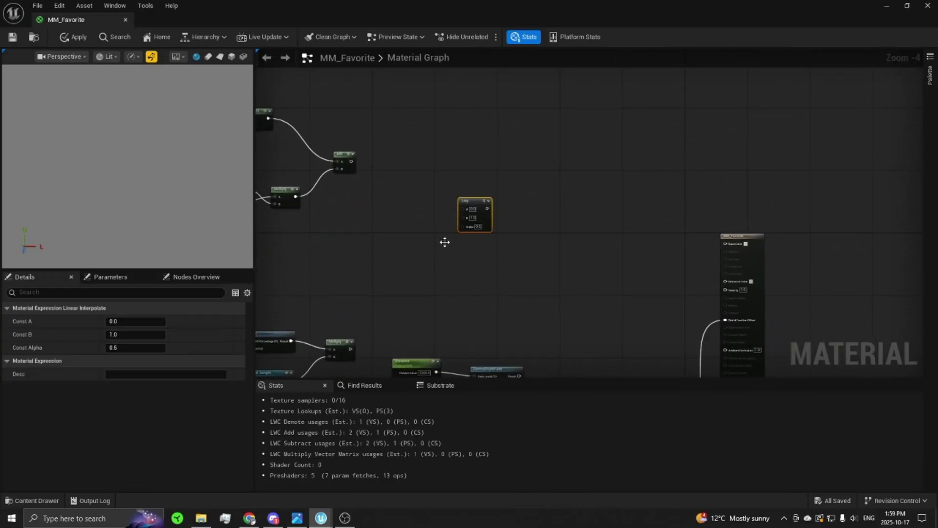
scroll(439, 247, "up", 2)
right_click_drag(378, 215, 447, 236)
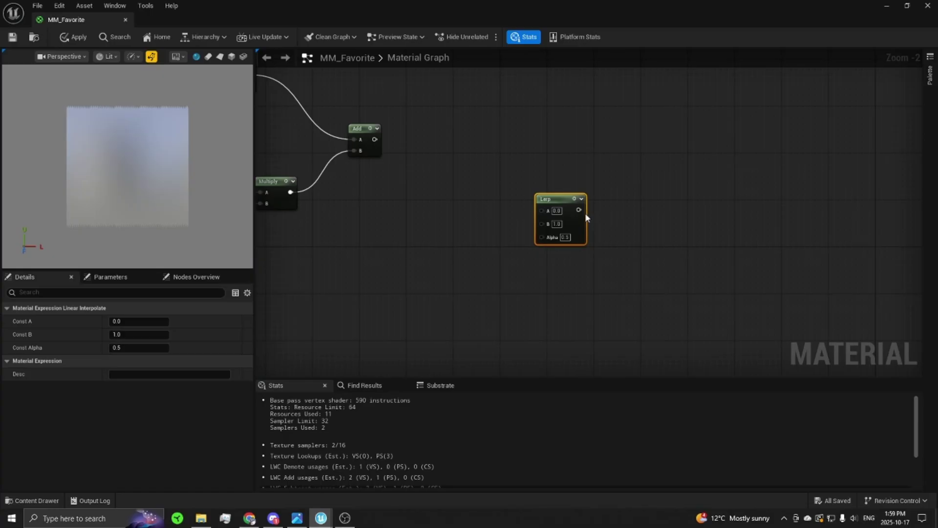
left_click(496, 214)
Step: Connect the creator icon texture's alpha to Lerp input A and the exclamation texture's alpha to B, then shift the Lerp slightly lower
scroll(496, 214, "down", 2)
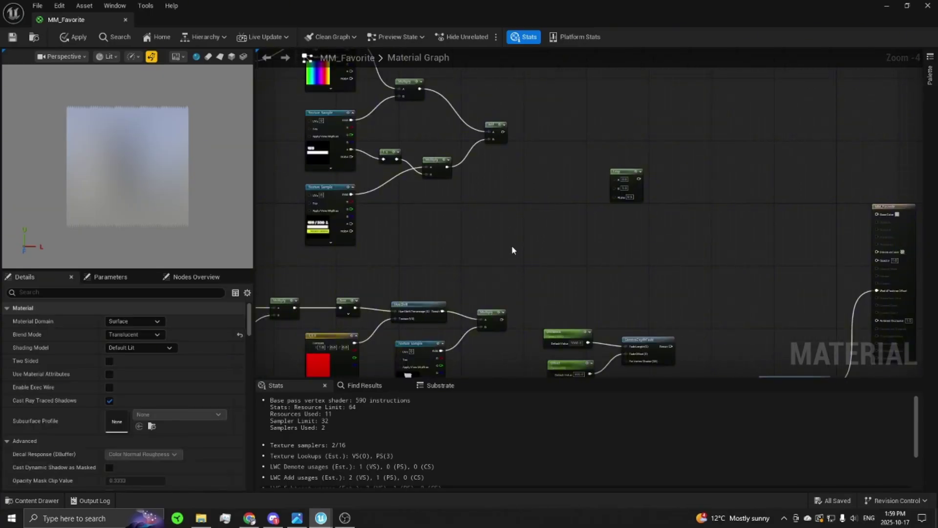
right_click_drag(511, 246, 484, 219)
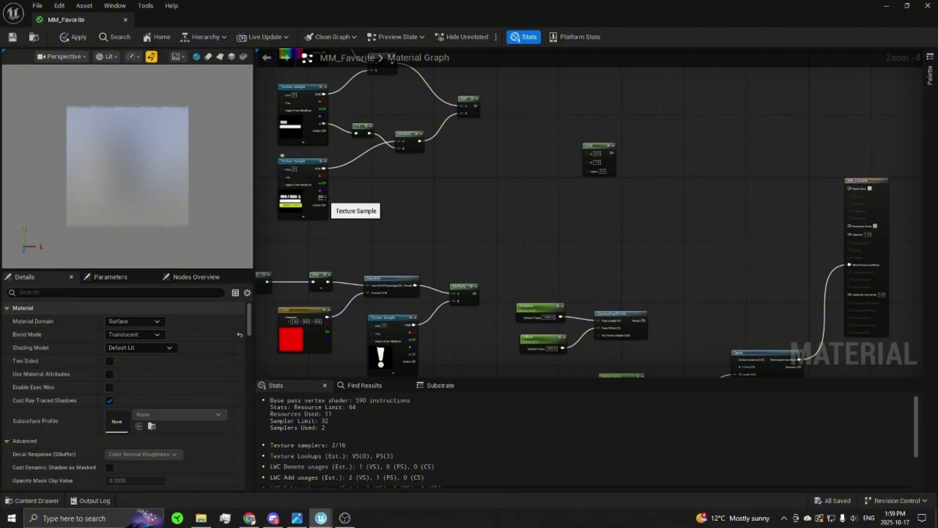
left_click_drag(324, 197, 586, 153)
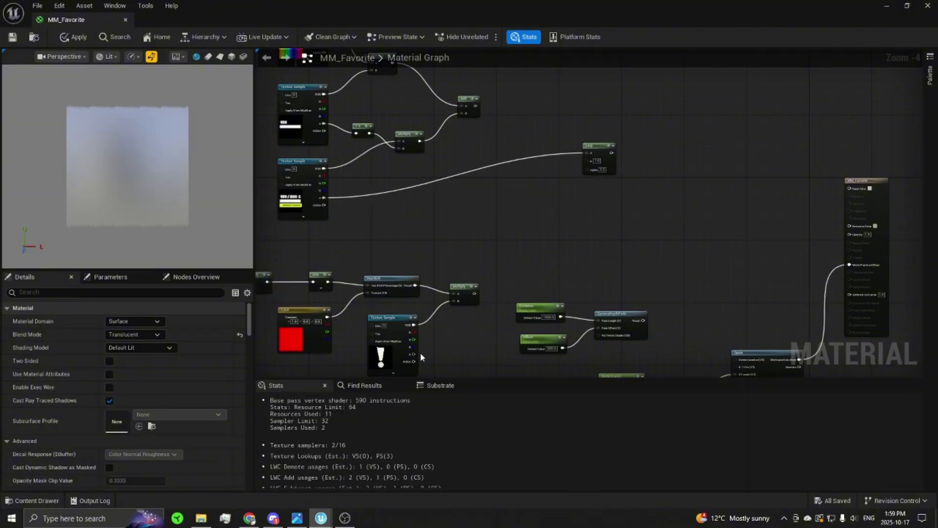
left_click_drag(414, 353, 586, 166)
left_click(594, 165)
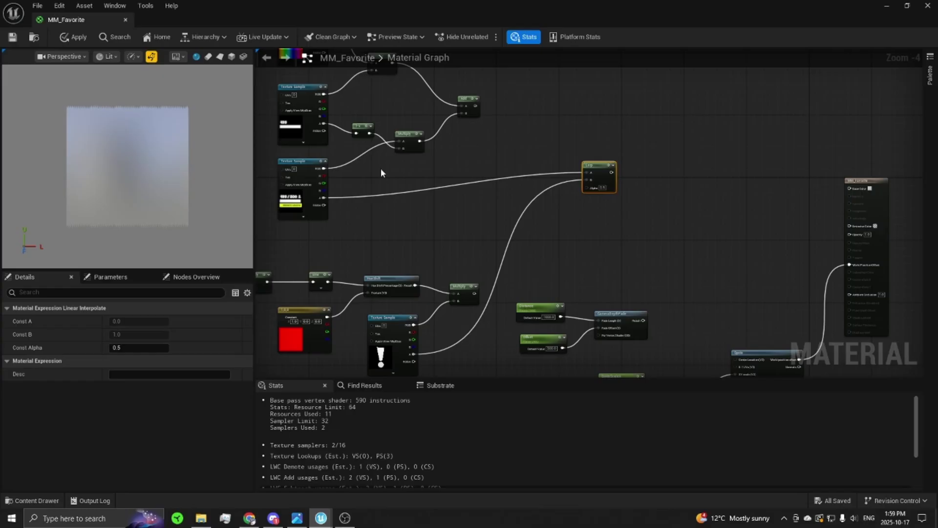
left_click(381, 172)
Step: Reposition the Lerp node slightly and connect the CameraDepthFade result to its Alpha input
scroll(391, 190, "up", 5)
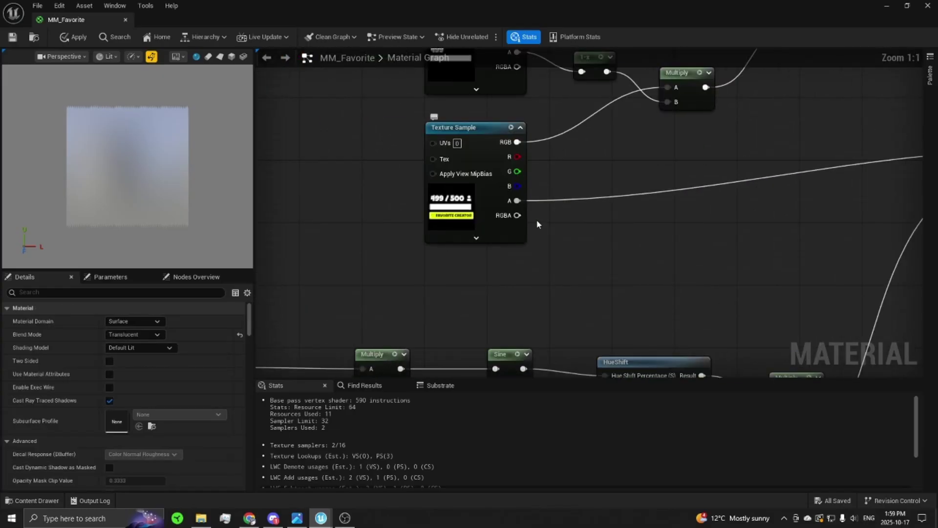
scroll(537, 224, "down", 5)
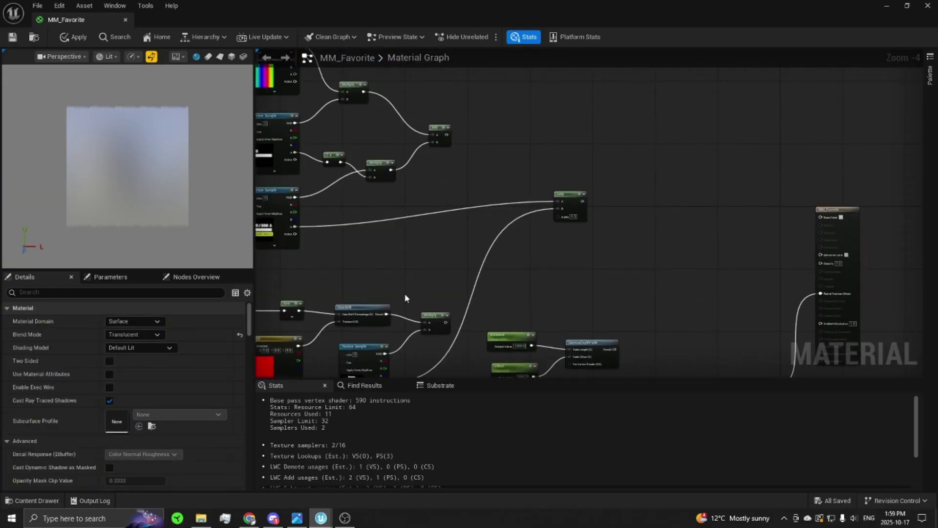
scroll(557, 222, "up", 1)
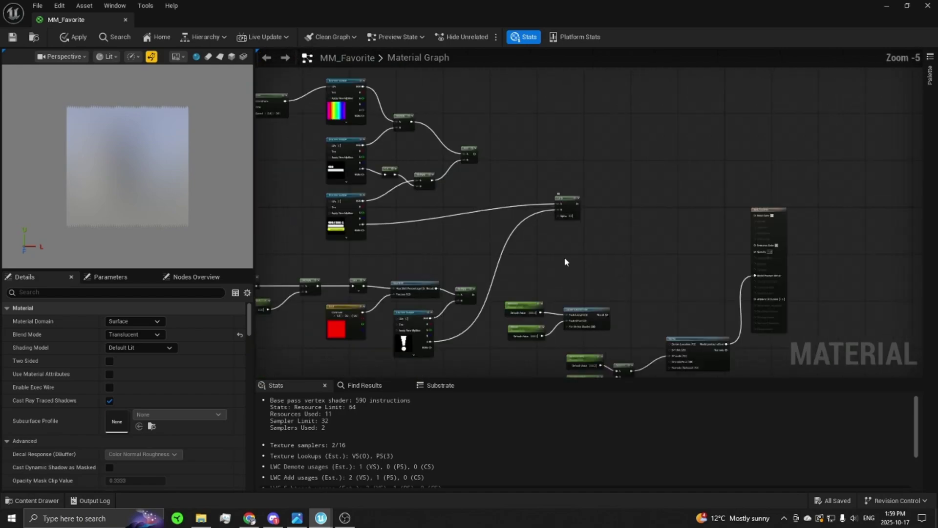
right_click_drag(564, 257, 610, 146)
left_click_drag(589, 87, 614, 117)
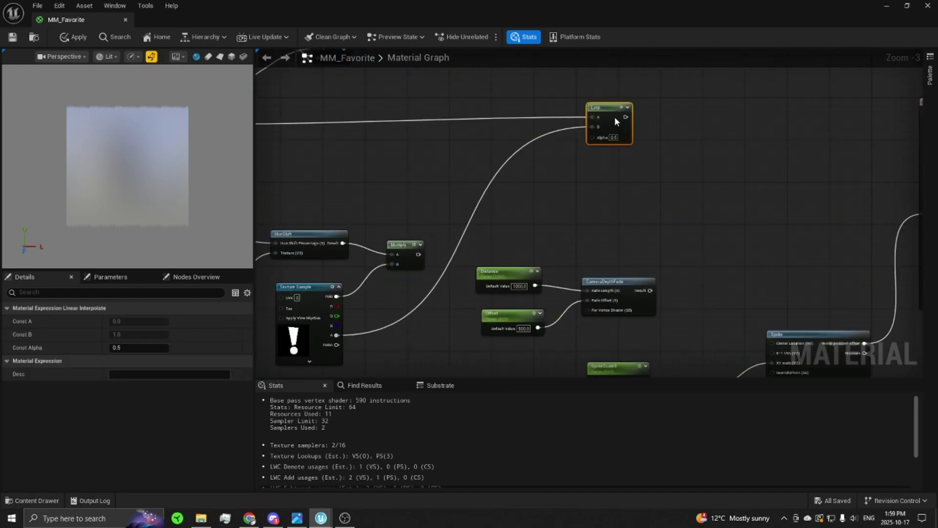
left_click_drag(648, 292, 642, 139)
left_click(536, 111)
Step: Connect the output of the alpha-blending Lerp to the material's Opacity input
right_click_drag(589, 219, 607, 214)
scroll(439, 170, "down", 1)
right_click_drag(439, 171, 575, 189)
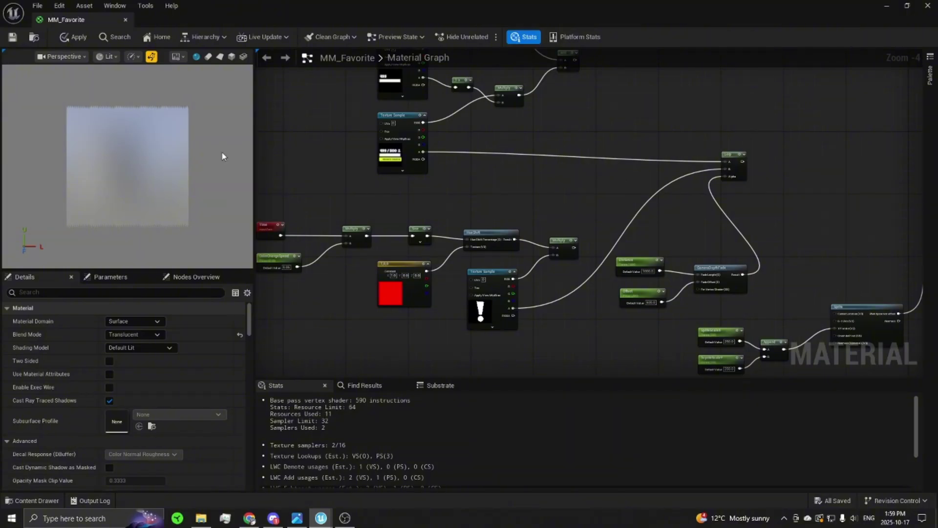
scroll(599, 170, "down", 2)
right_click_drag(599, 170, 494, 178)
scroll(513, 174, "up", 5)
right_click_drag(599, 169, 380, 169)
scroll(380, 169, "down", 1)
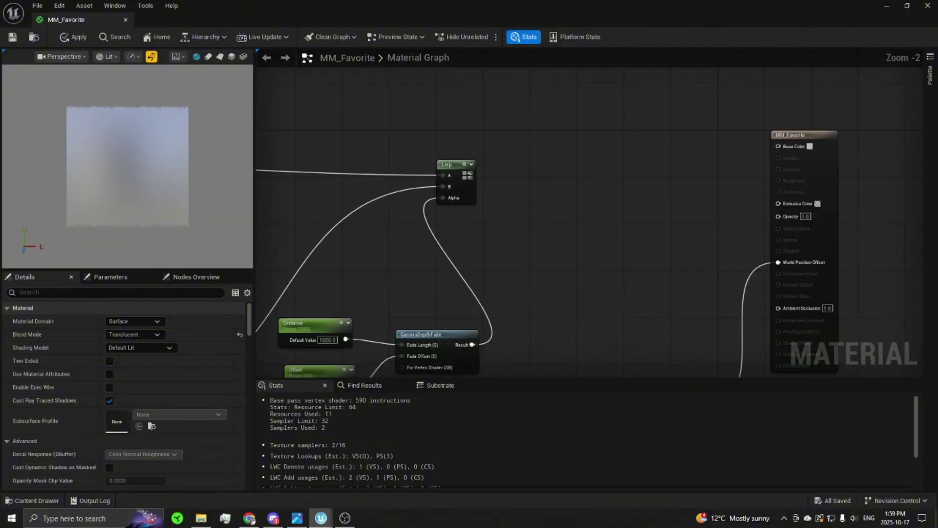
left_click_drag(468, 175, 778, 216)
Step: Add a second Lerp node in the empty space above the opacity Lerp
right_click_drag(309, 147, 481, 172)
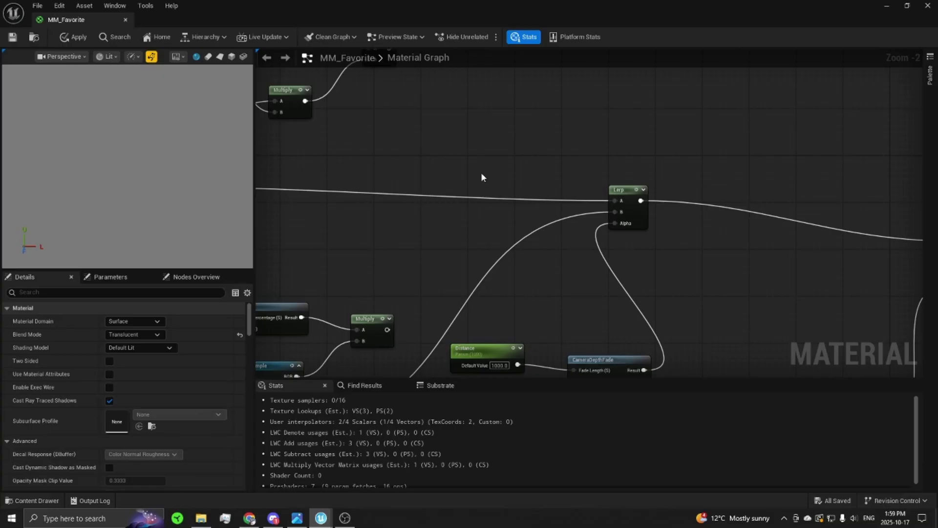
scroll(481, 177, "down", 2)
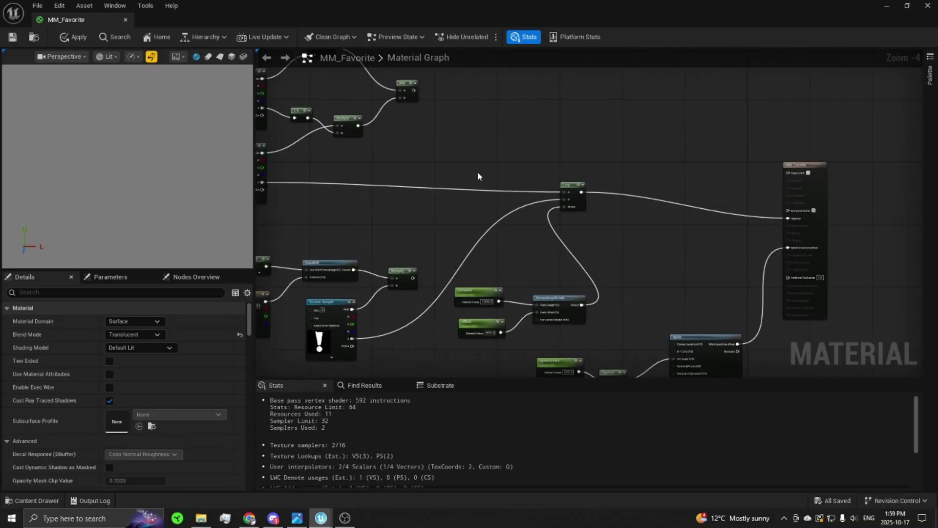
right_click_drag(450, 157, 485, 175)
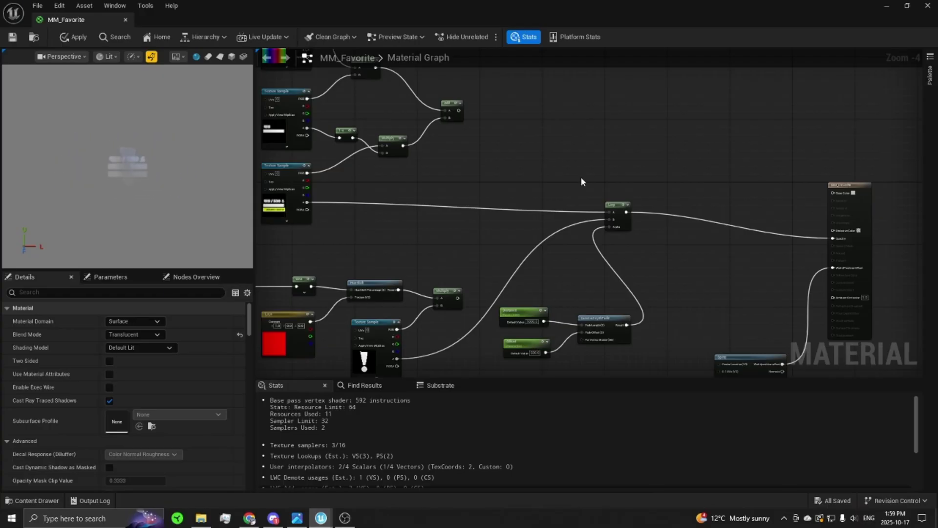
right_click_drag(582, 182, 491, 237)
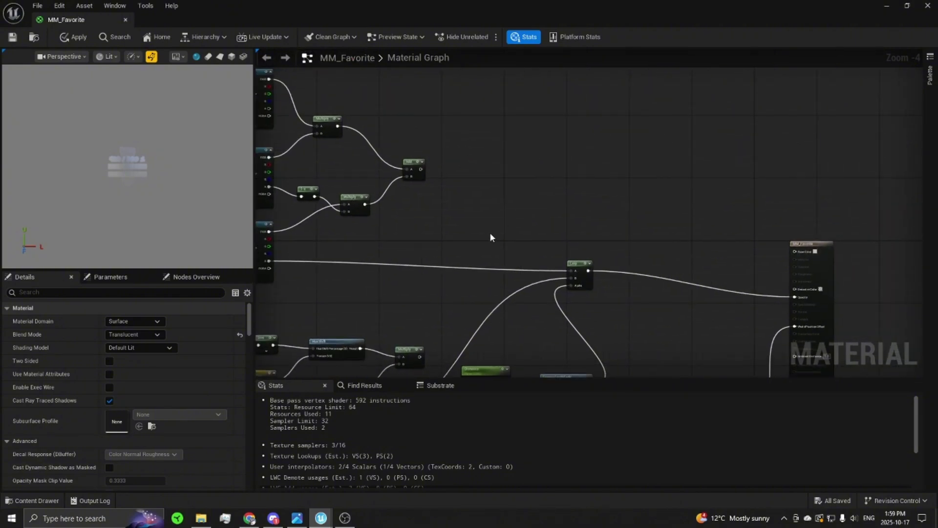
left_click(571, 209)
scroll(542, 196, "up", 1)
left_click(440, 201)
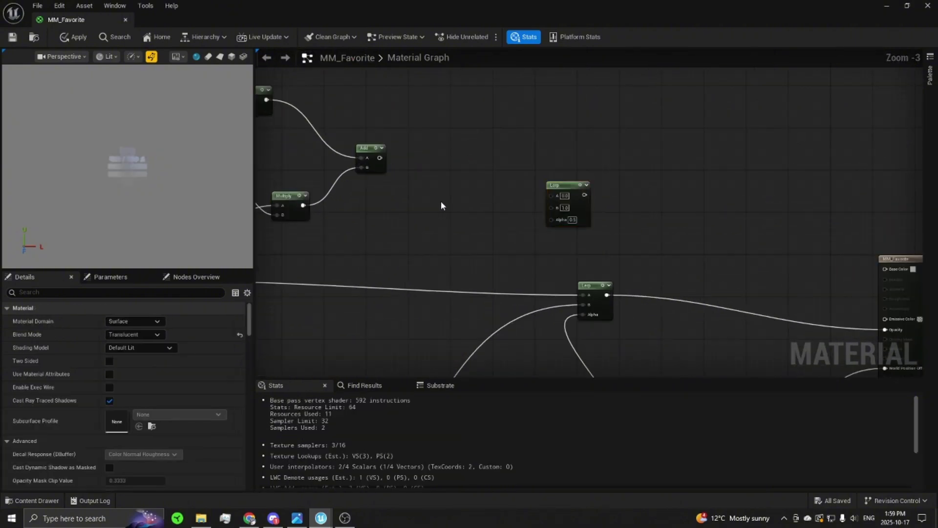
Step: Connect the rainbow creator icon's final Add output to input A of the second Lerp
right_click_drag(418, 202, 573, 171)
scroll(617, 207, "down", 1)
right_click_drag(617, 207, 550, 176)
right_click_drag(382, 119, 374, 129)
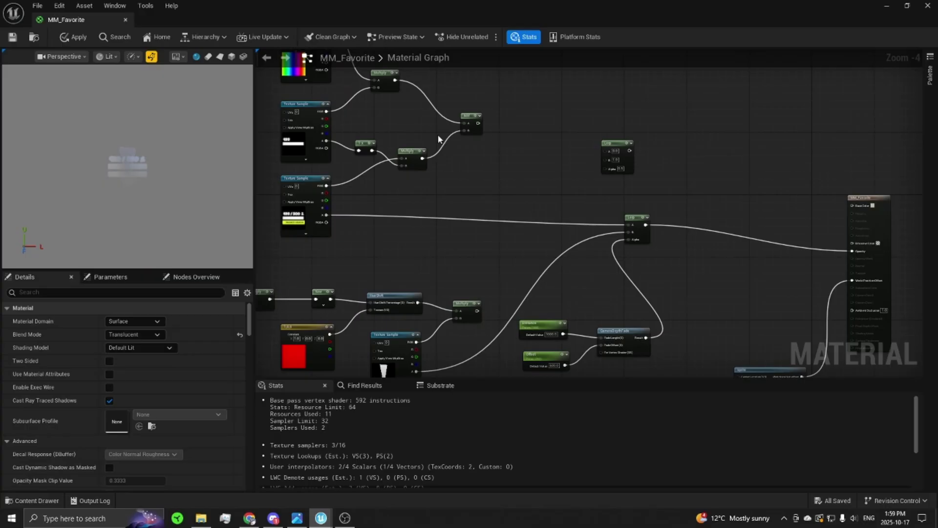
scroll(474, 127, "up", 1)
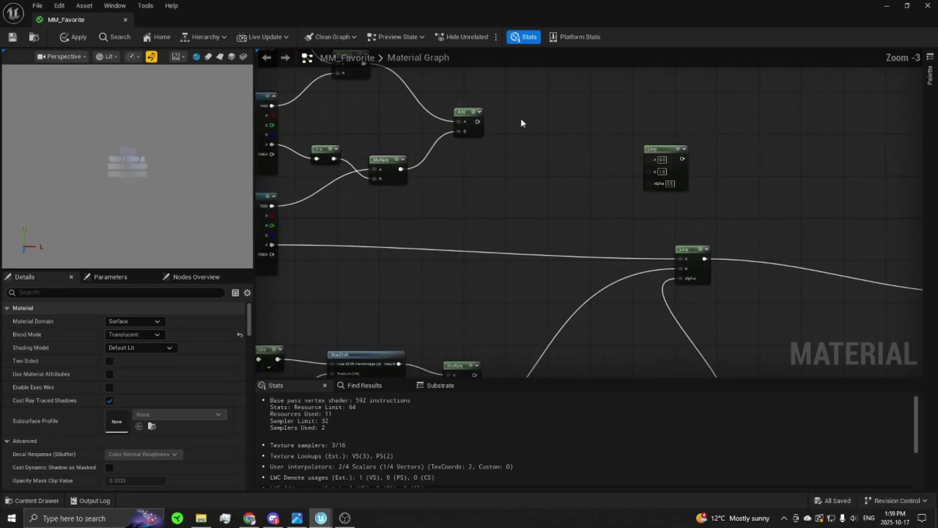
left_click_drag(477, 122, 660, 159)
left_click(520, 175)
Step: Connect the exclamation icon's final Multiply output to input B of the second Lerp and align that Lerp above the opacity Lerp
right_click_drag(488, 164, 640, 195)
right_click_drag(553, 113, 596, 173)
right_click_drag(440, 253, 458, 228)
scroll(457, 228, "down", 1)
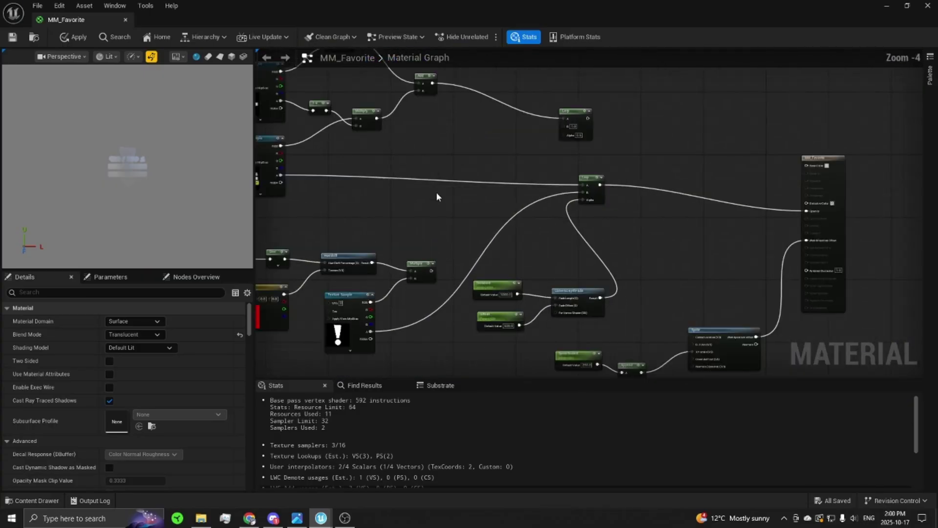
right_click_drag(438, 195, 448, 252)
left_click_drag(441, 326, 431, 310)
left_click_drag(482, 286, 573, 181)
left_click_drag(584, 166, 604, 166)
Step: Connect the CameraDepthFade result to the Alpha input of the second Lerp as well
right_click_drag(495, 191, 486, 180)
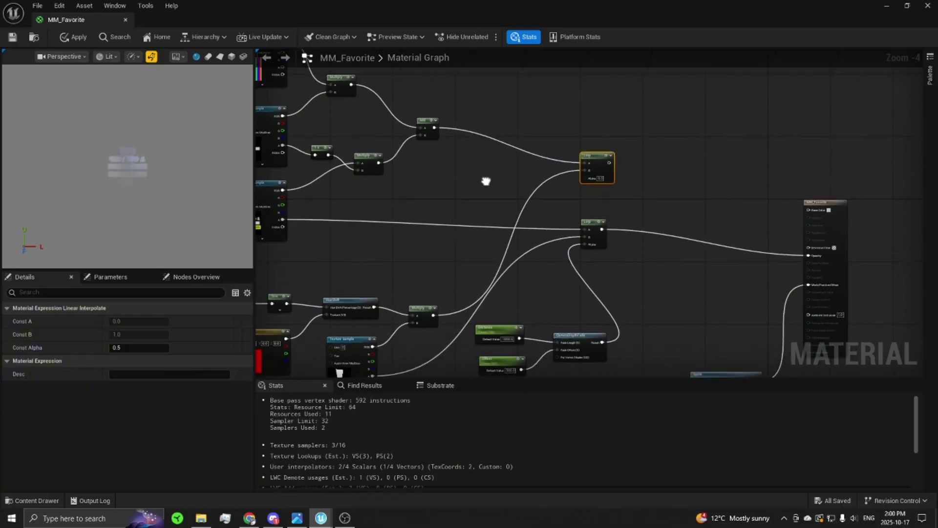
scroll(583, 341, "up", 1)
left_click_drag(593, 349, 580, 133)
left_click(668, 135)
right_click_drag(668, 135, 600, 140)
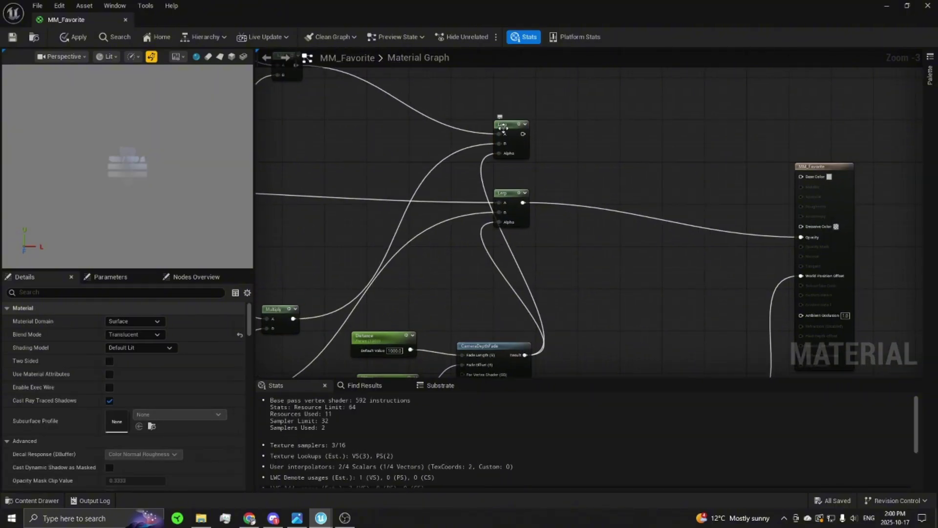
Step: Nudge the upper Lerp slightly lower and connect its output to the material's Base Color input
left_click_drag(503, 128, 505, 133)
left_click(666, 165)
right_click_drag(539, 159, 350, 159)
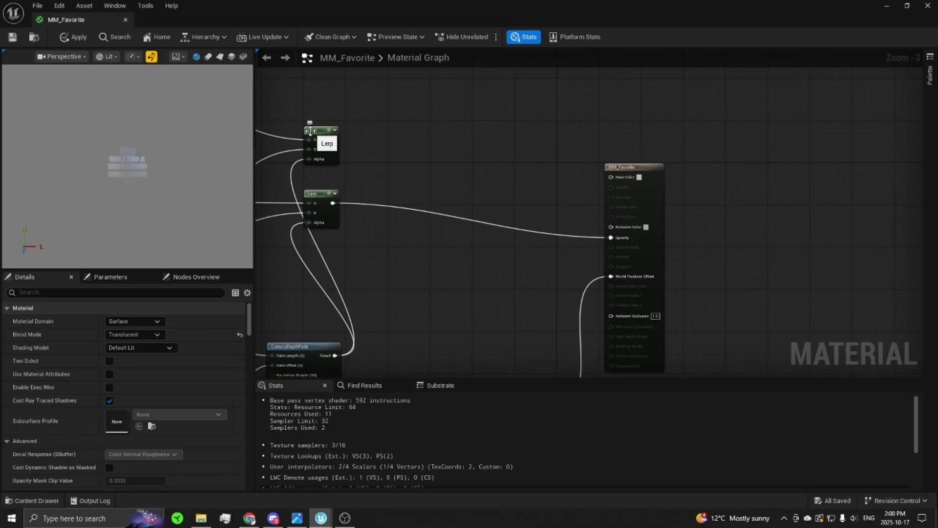
right_click_drag(371, 119, 425, 105)
left_click_drag(387, 126, 665, 161)
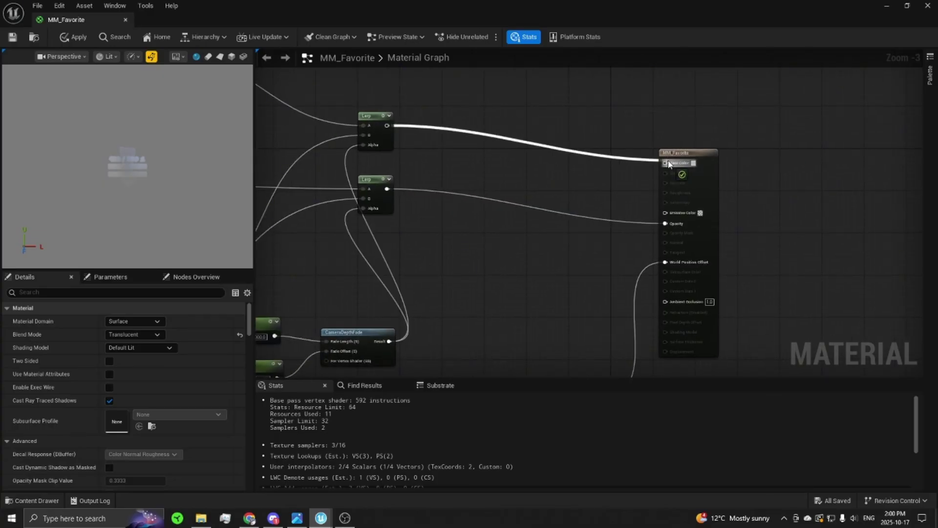
right_click_drag(369, 182, 383, 196)
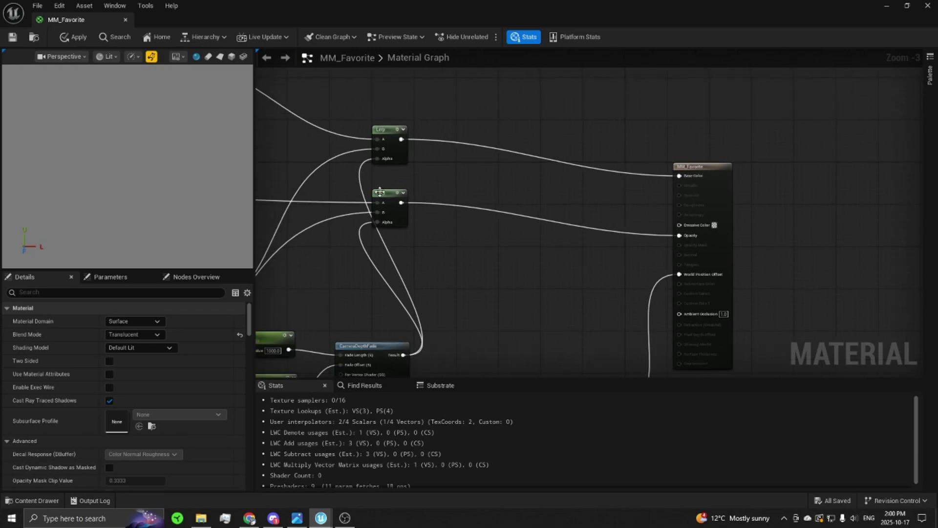
Step: Space the two Lerps apart, multiply the upper Lerp's output by a new EmissiveStrength scalar parameter, and connect the product to Emissive Color
left_click_drag(383, 196, 404, 239)
left_click_drag(384, 130, 492, 167)
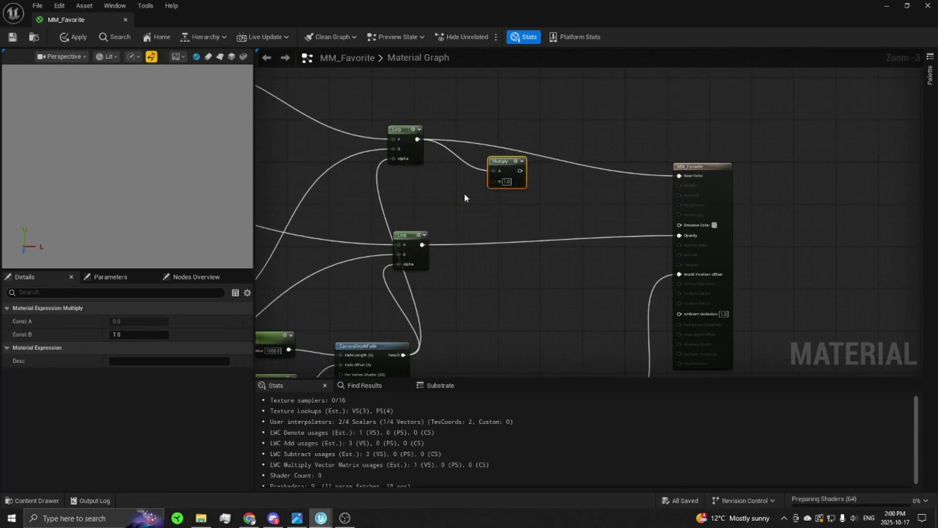
left_click(436, 194)
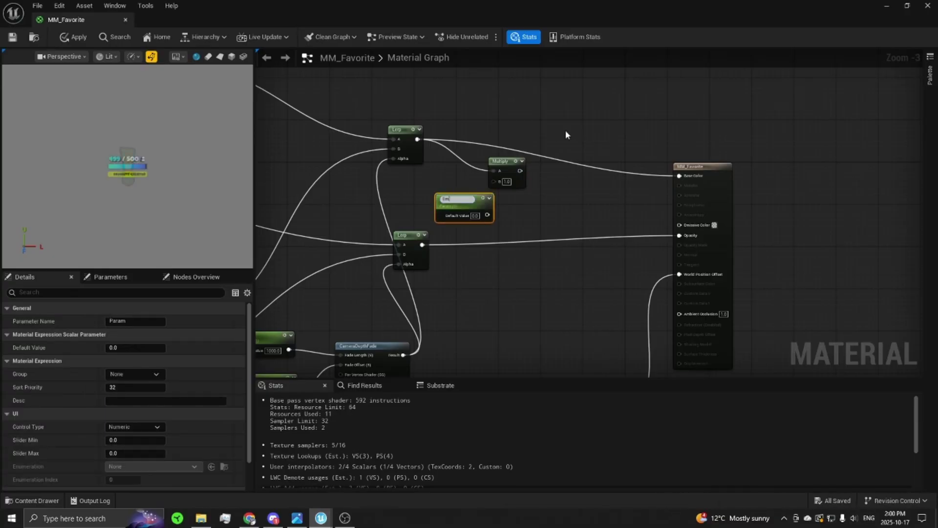
type("EmissiveStrength")
key("Return")
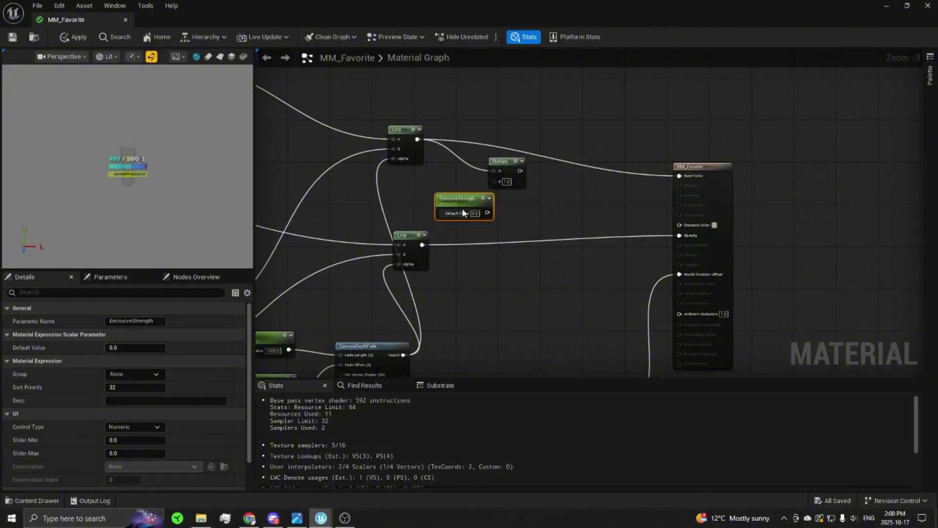
left_click_drag(461, 196, 679, 224)
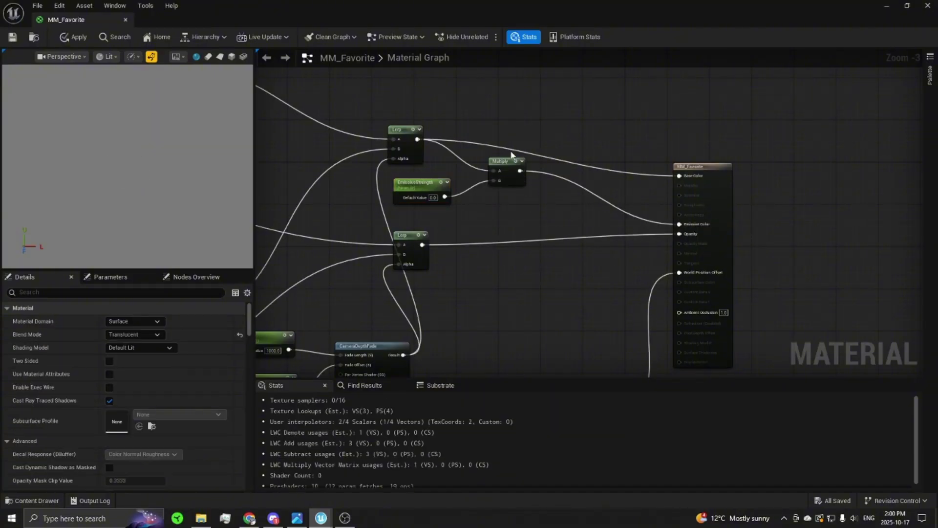
Step: Set the EmissiveStrength parameter's default value to 0.5
left_click(433, 197)
type("0.5")
key("Return")
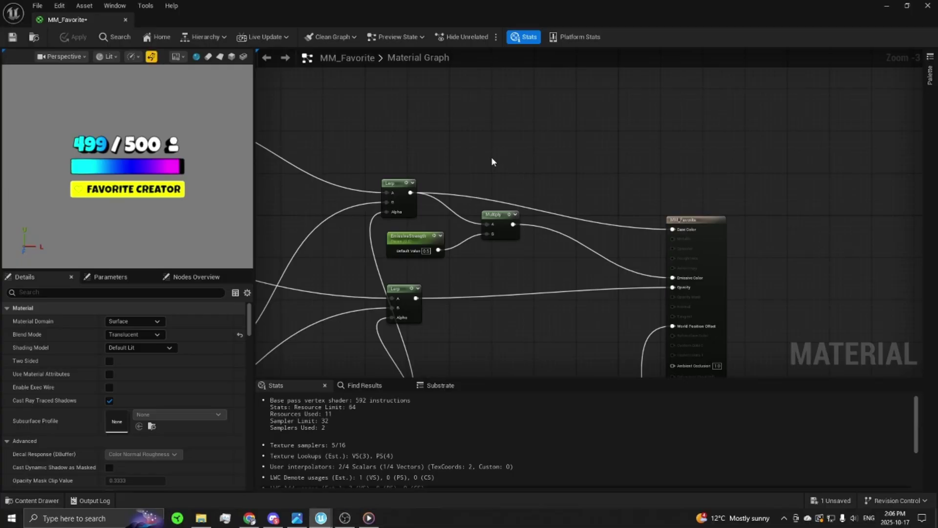
Step: Return to the level editor, create a material instance of MM_Favorite, and open it for editing
left_click(884, 7)
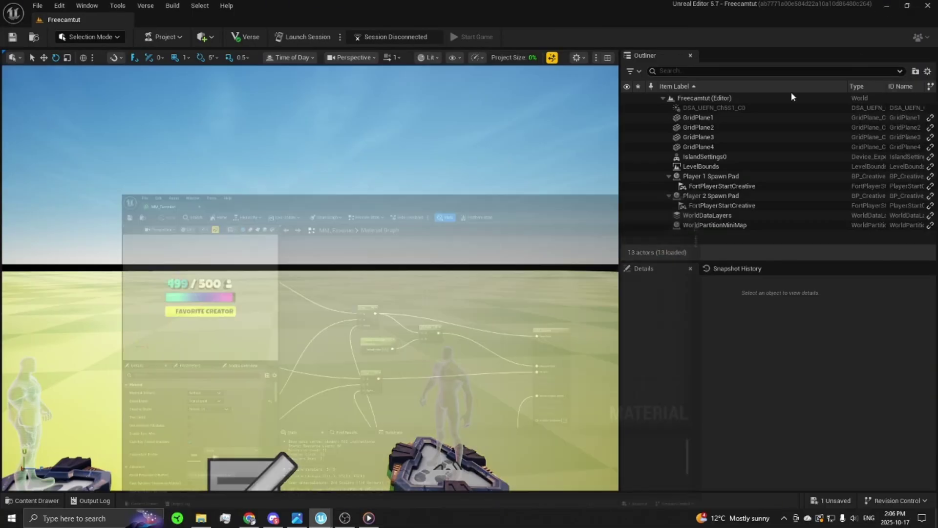
key("ctrl+space")
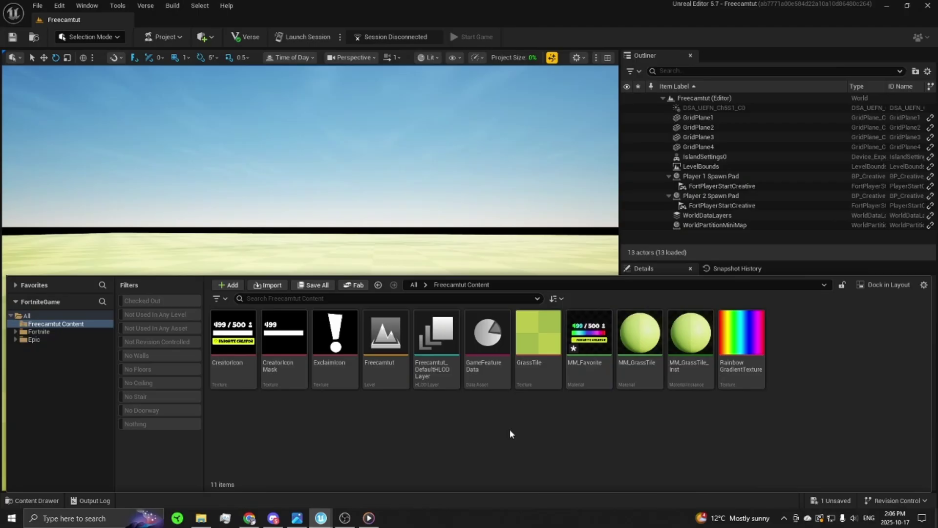
right_click(596, 358)
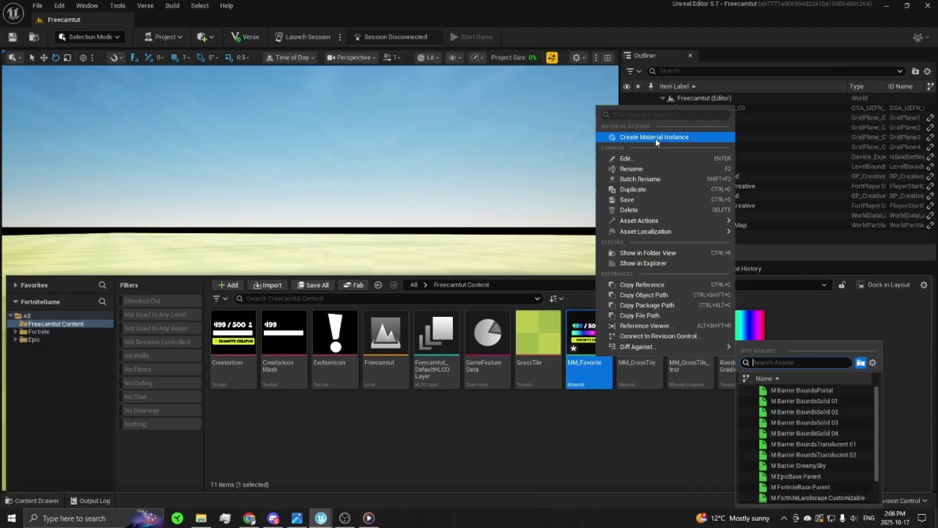
left_click(654, 137)
left_click(616, 422)
double_click(638, 351)
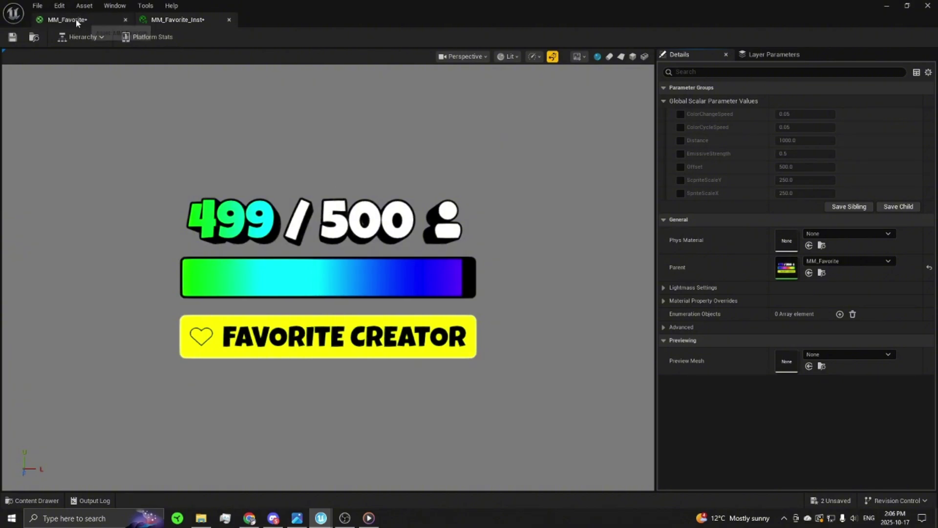
Step: Examine how the material instance preview blends between the two icons as the camera distance changes
scroll(430, 241, "down", 4)
scroll(376, 244, "up", 3)
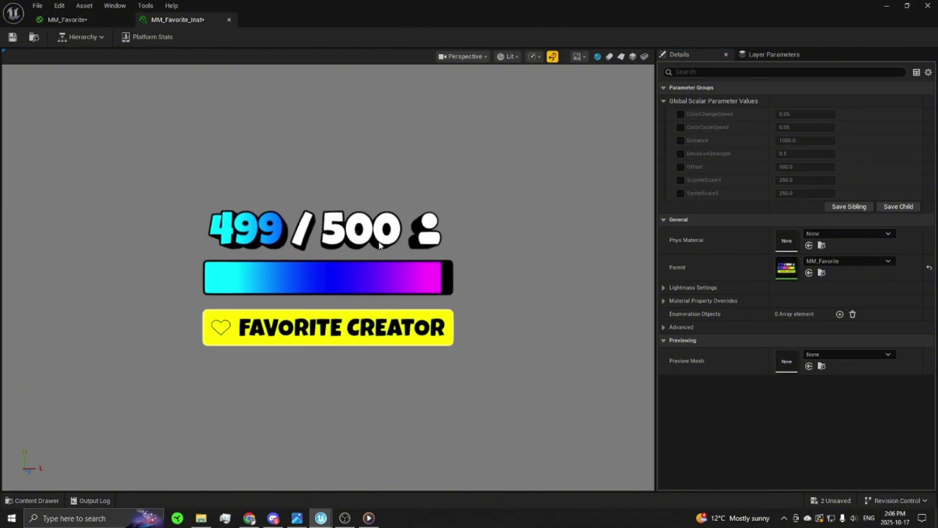
scroll(380, 246, "up", 2)
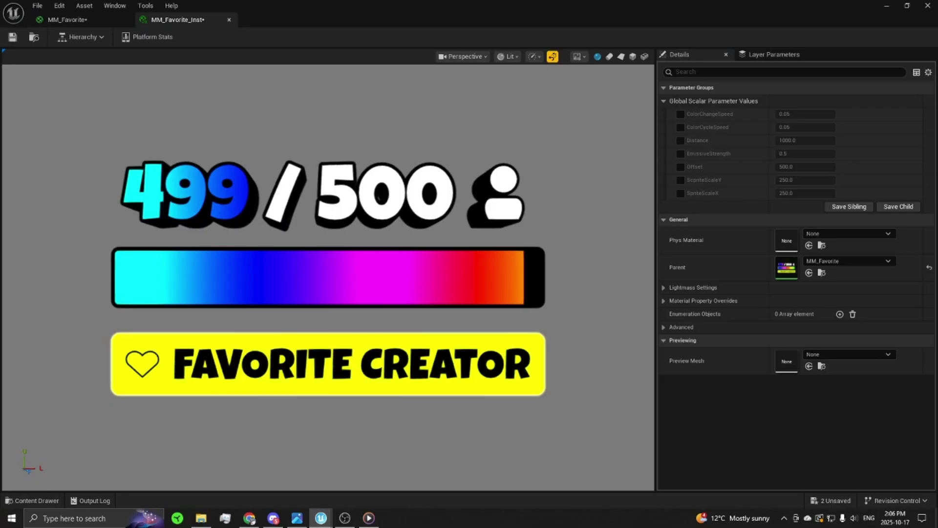
scroll(374, 238, "down", 5)
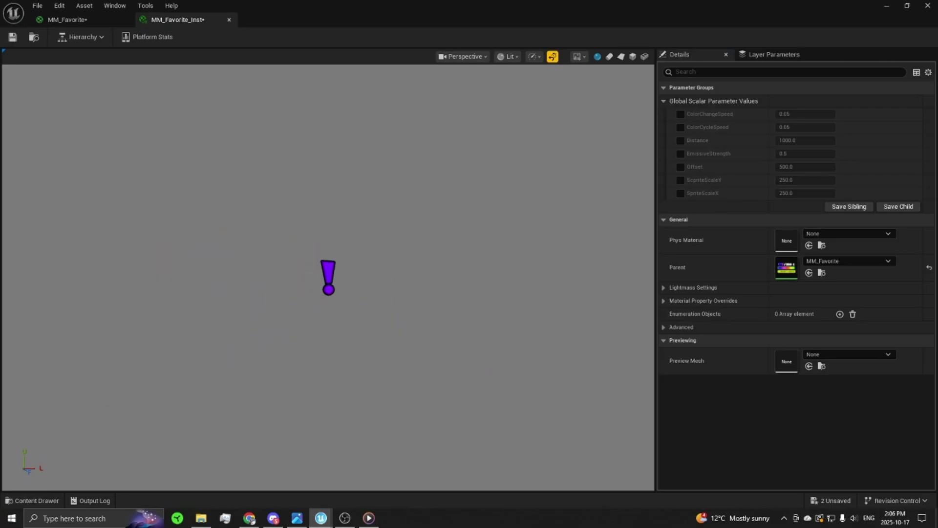
scroll(328, 276, "up", 5)
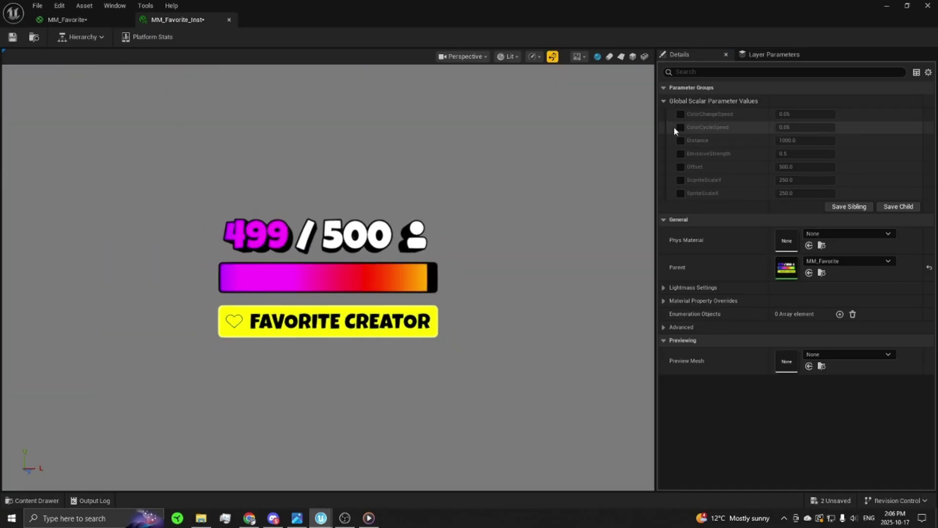
Step: Try a ColorCycleSpeed override of 0.482 on the material instance and disable that override again
left_click(679, 128)
left_click_drag(782, 127, 811, 127)
scroll(445, 216, "down", 3)
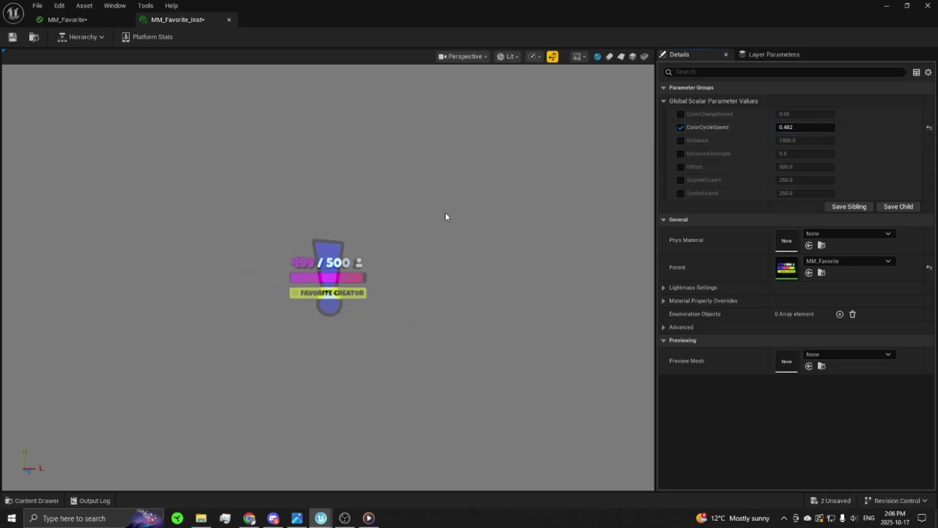
scroll(445, 216, "up", 3)
left_click(679, 128)
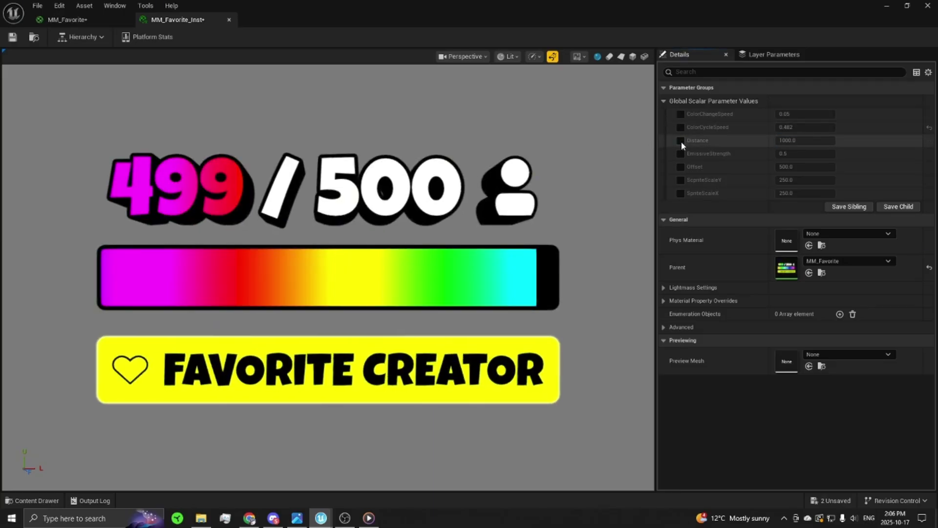
Step: Enable the Distance override on the material instance and set it to 50
left_click(680, 140)
scroll(511, 203, "down", 3)
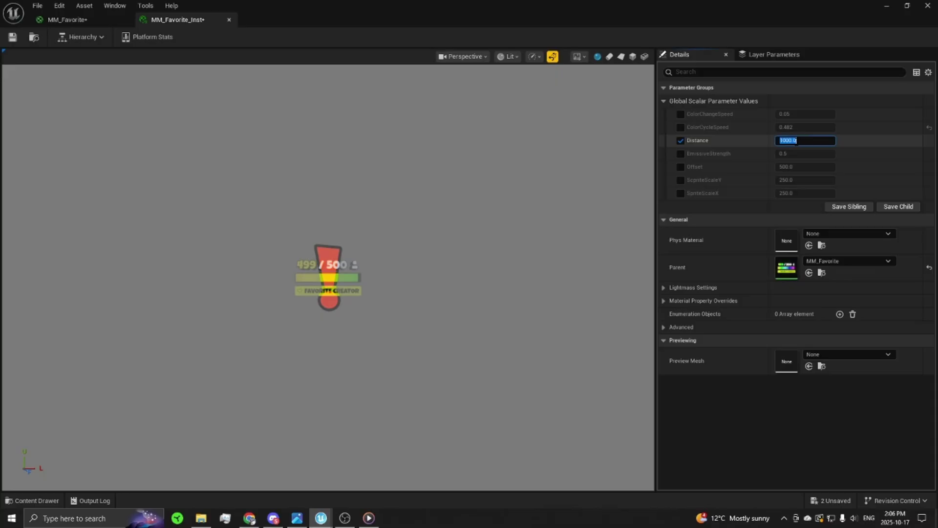
type("50")
key("Return")
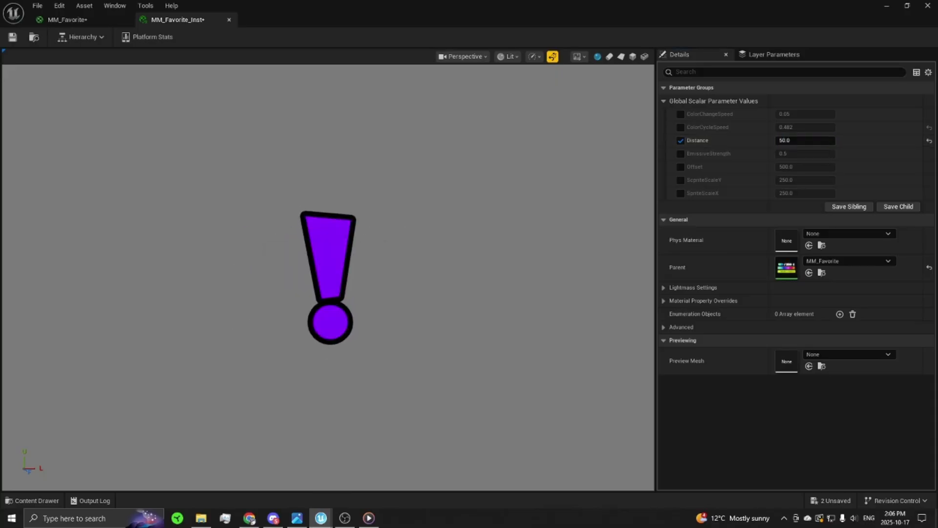
Step: Enable the Offset override on the material instance, trying 100 and settling on 1000
left_click(680, 166)
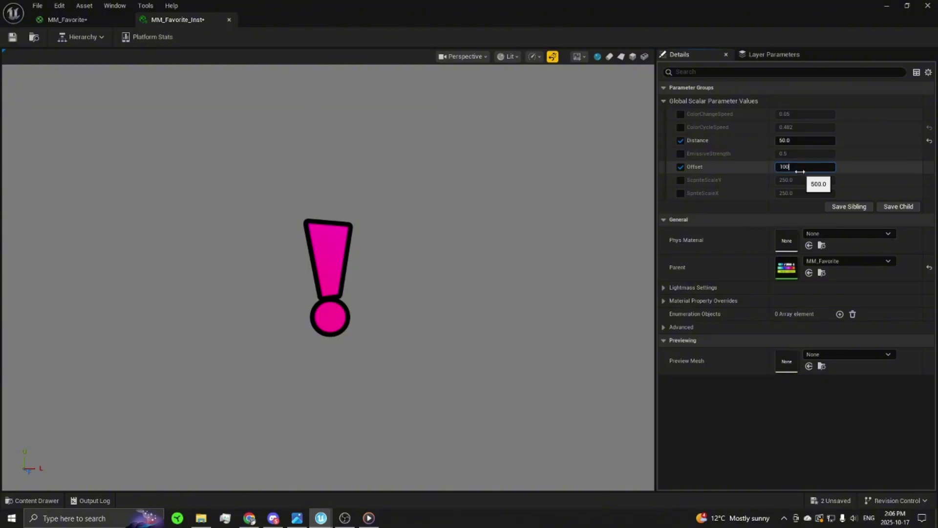
left_click(799, 169)
type("100")
key("Return")
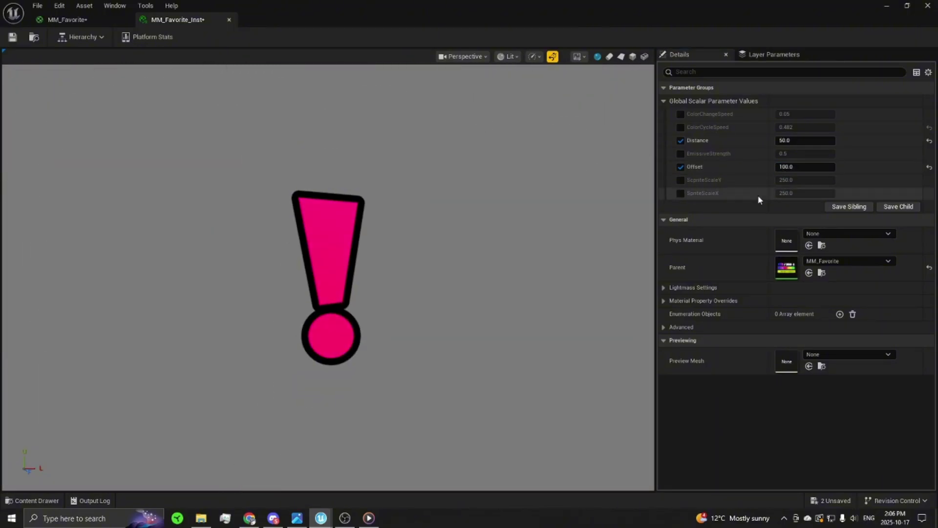
left_click(788, 168)
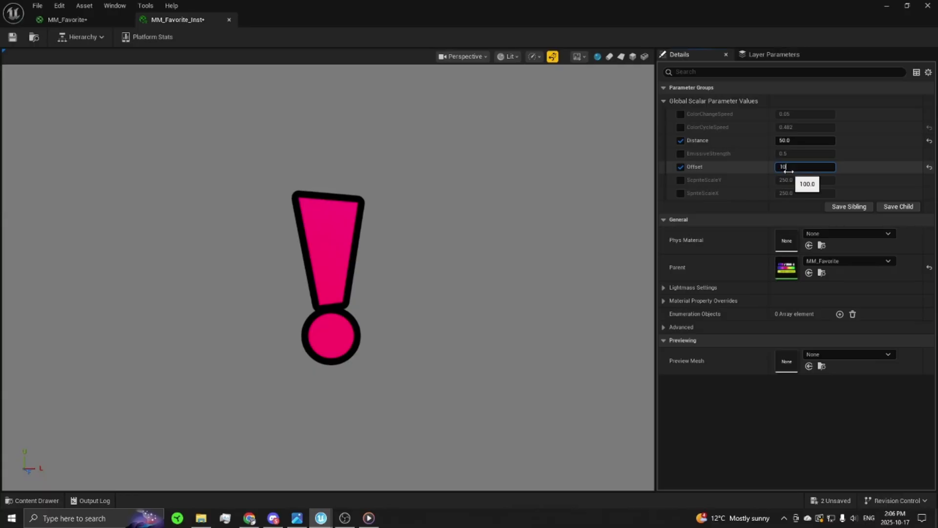
type("1000")
key("Return")
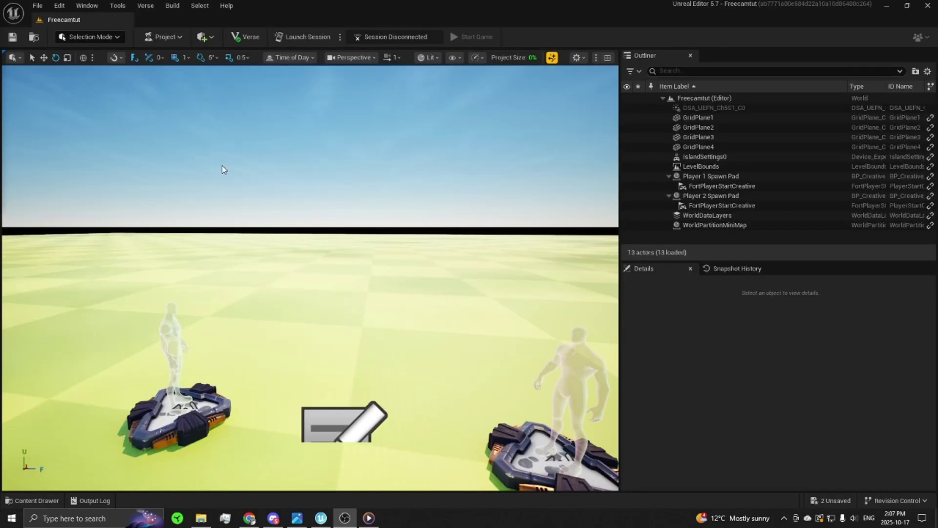
Step: Add a Plane shape near the spawn pads in the level and rotate it 90° so it stands upright
mouse_move(310, 205)
right_mouse_down()
mouse_move(342, 205)
mouse_move(288, 214)
mouse_move(298, 215)
right_mouse_up()
scroll(342, 205, "down", 2)
left_click(164, 36)
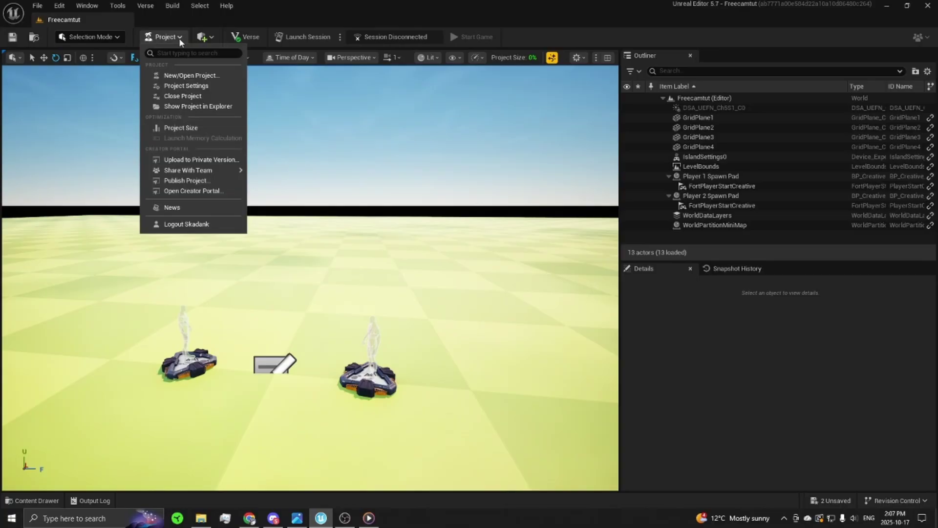
left_click(174, 37)
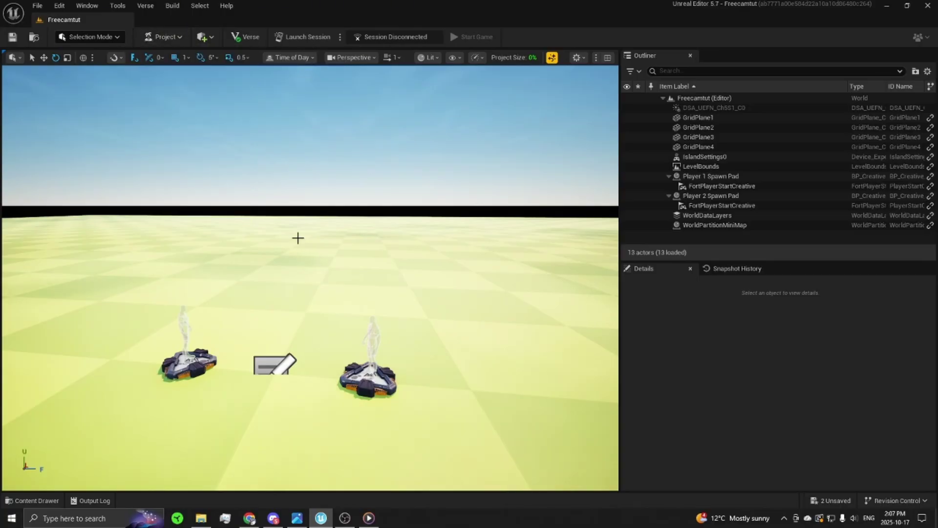
scroll(248, 202, "up", 2)
left_click(211, 34)
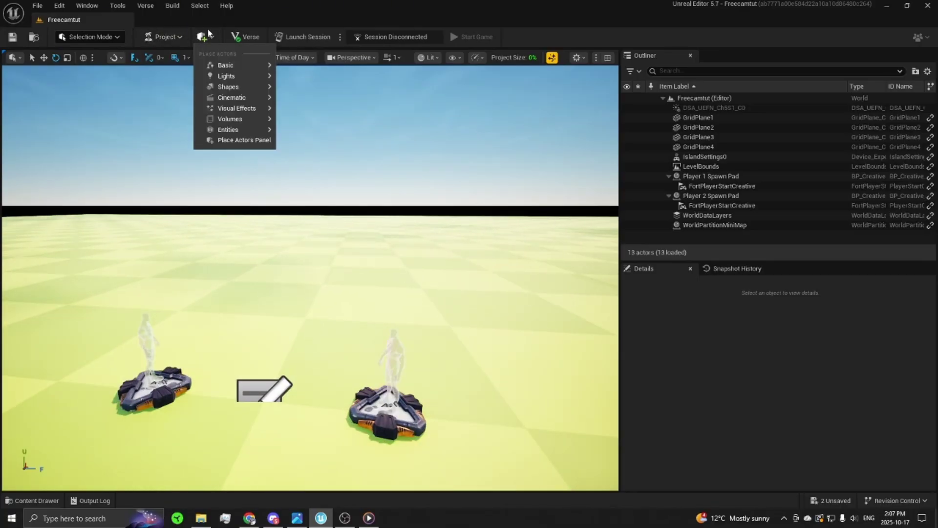
mouse_move(225, 89)
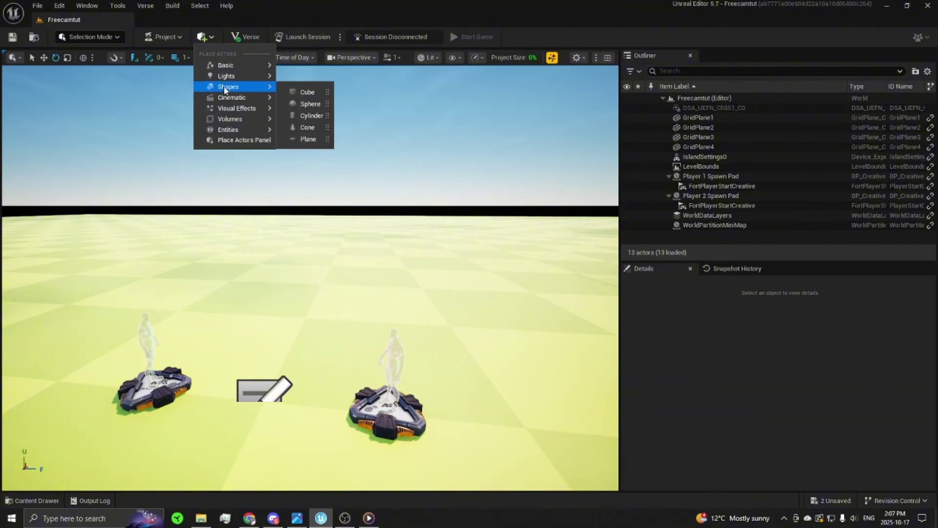
left_click(299, 138)
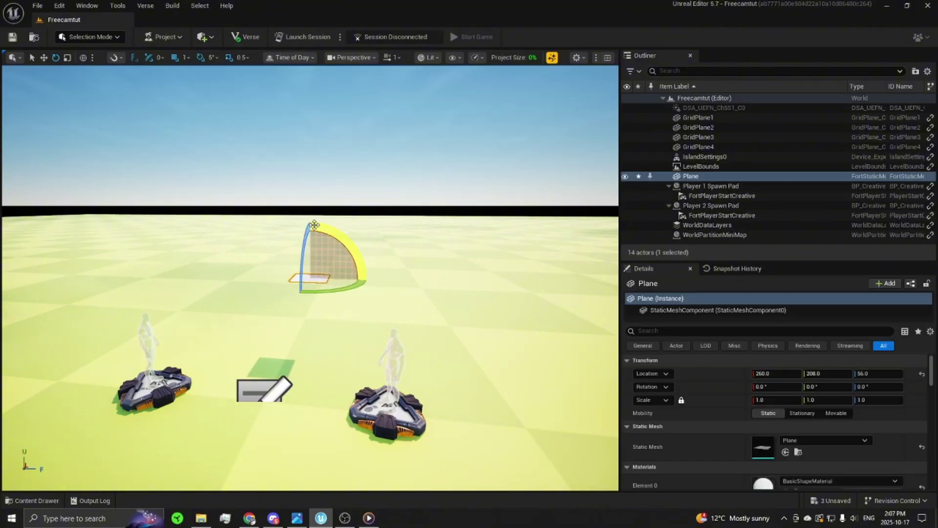
left_click_drag(318, 229, 300, 293)
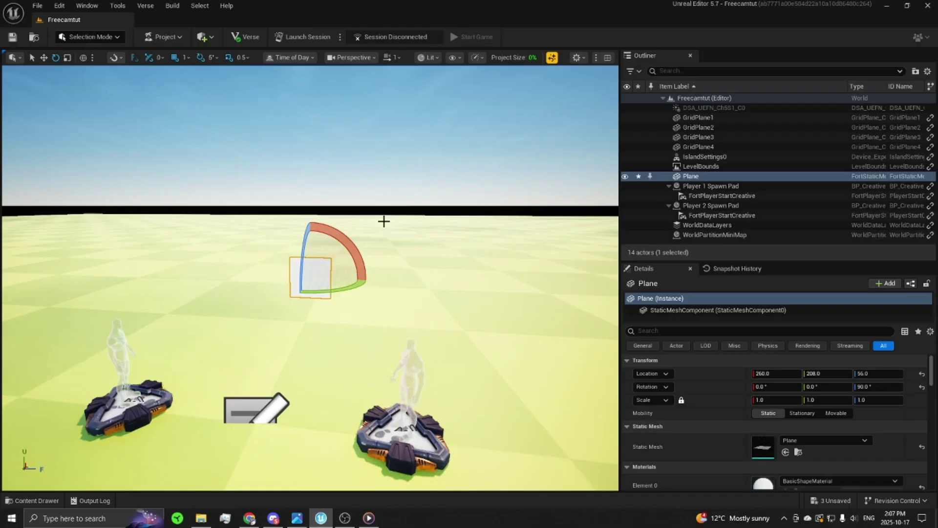
Step: Assign the MM_Favorite_Inst material instance to the plane's Element 0 material slot
key("f")
key("w")
key("ctrl+space")
left_click(554, 420)
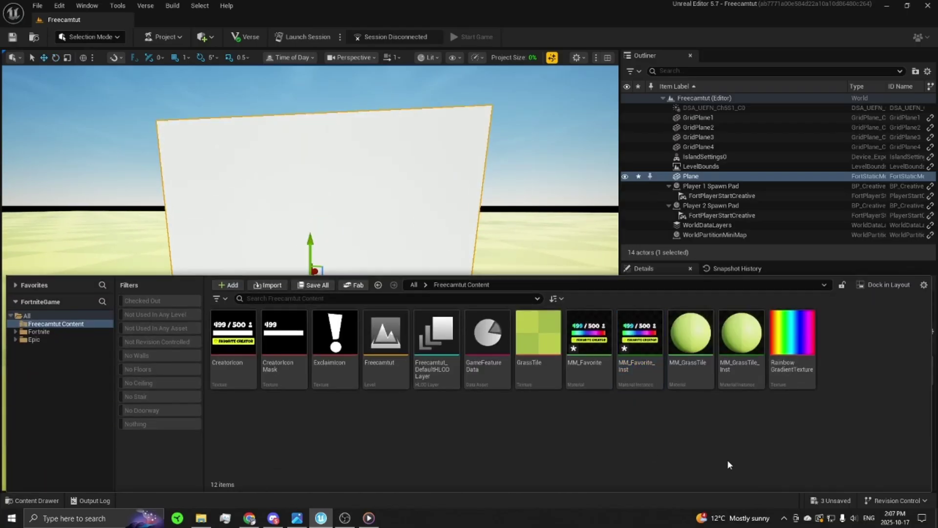
left_click_drag(645, 342, 782, 482)
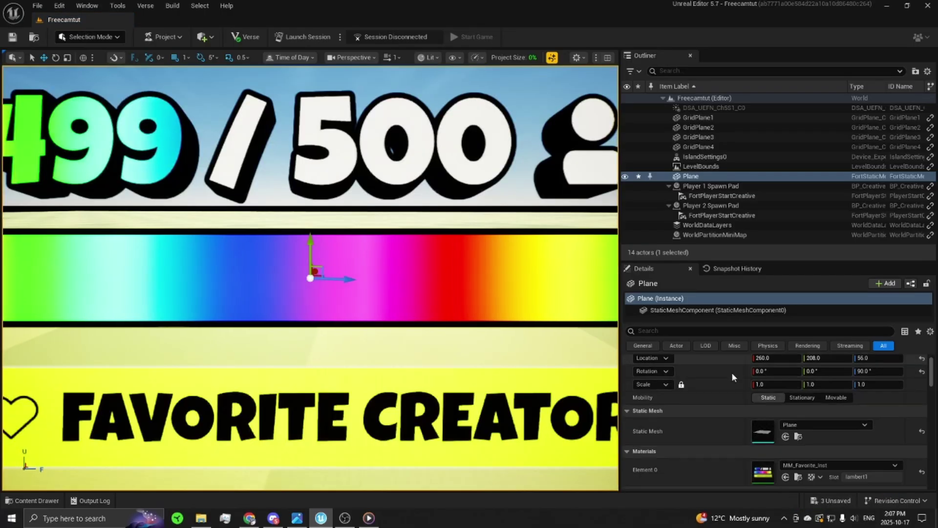
Step: Examine the plane's icon in the level from different angles and distances to check its camera-facing and fade behaviour
scroll(732, 376, "down", 2)
scroll(471, 271, "down", 7)
left_click_drag(463, 241, 471, 216, "alt")
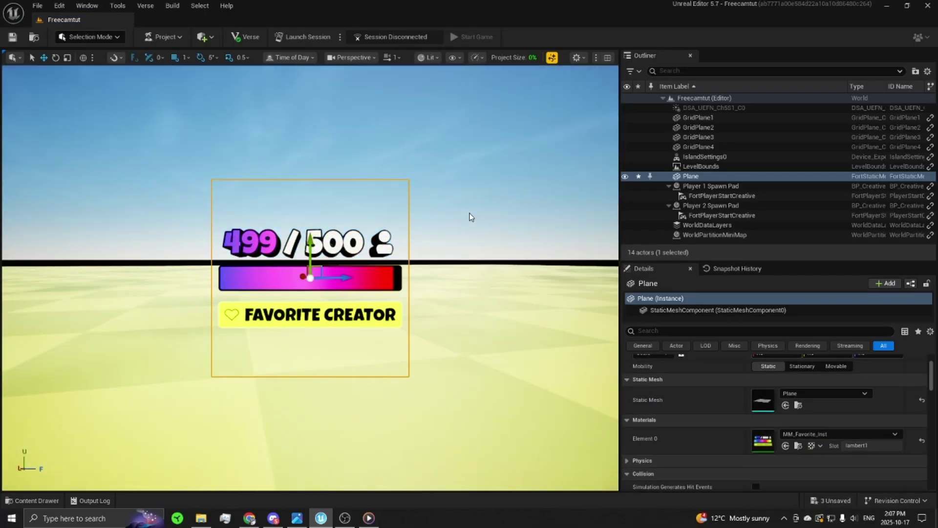
scroll(471, 216, "down", 5)
right_click_drag(492, 230, 465, 236)
key("f")
scroll(492, 224, "down", 10)
left_click(458, 237)
key("s")
key("a")
key("w")
scroll(451, 242, "down", 8)
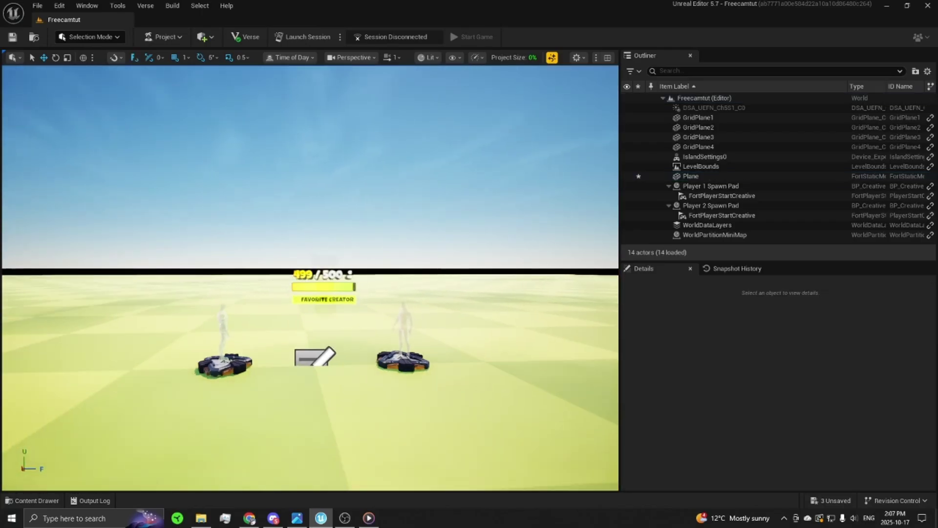
scroll(451, 242, "up", 6)
left_click(355, 278)
key("f")
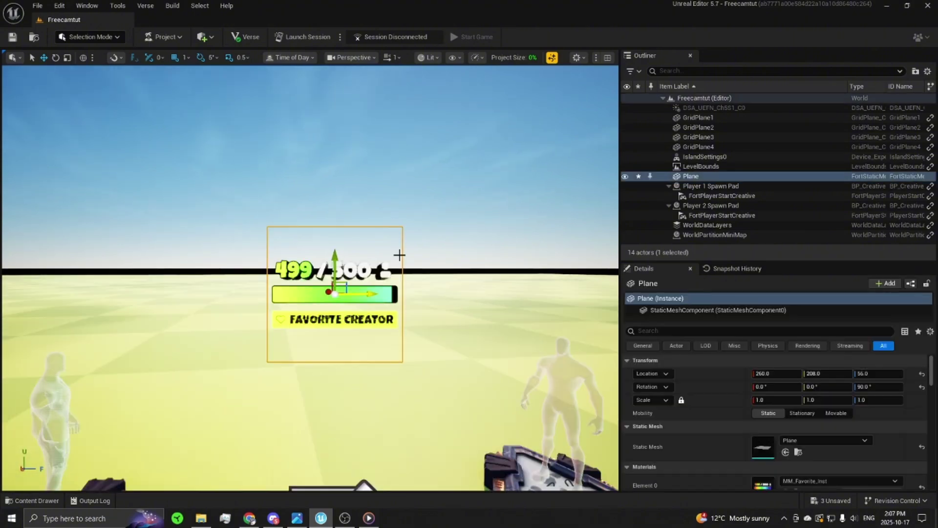
left_click(469, 215)
middle_click_drag(469, 216, 441, 225)
Step: Find the Creator Profile device by searching for "creator" in the Fortnite Devices folder, and place it in the level near the plane
key("ctrl+space")
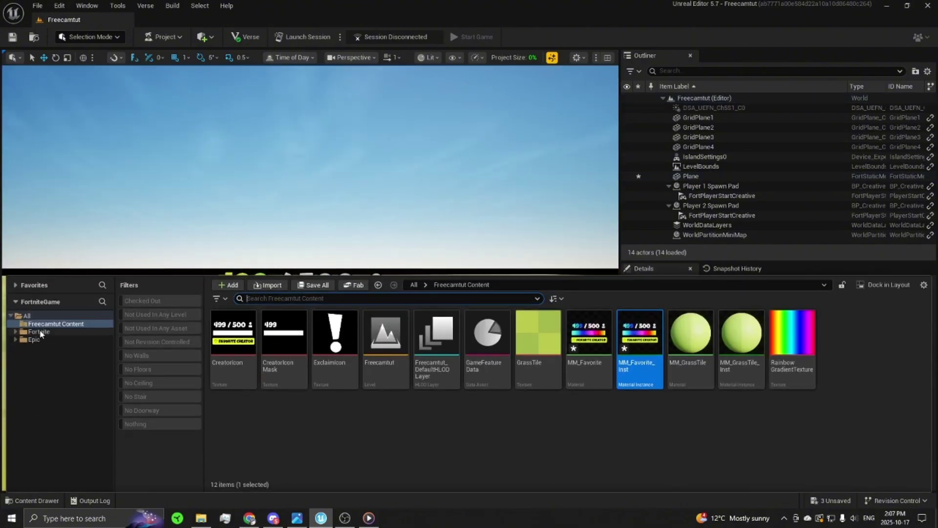
left_click(39, 331)
double_click(386, 332)
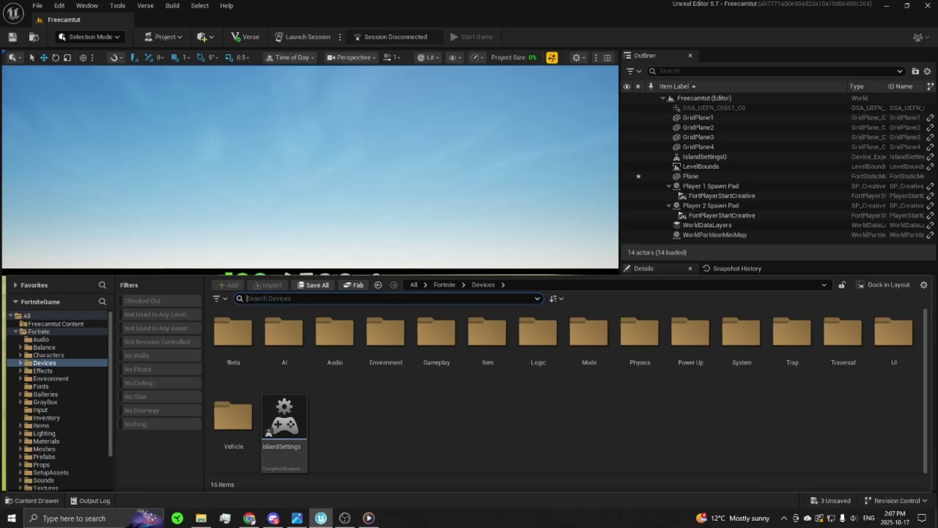
type("creator")
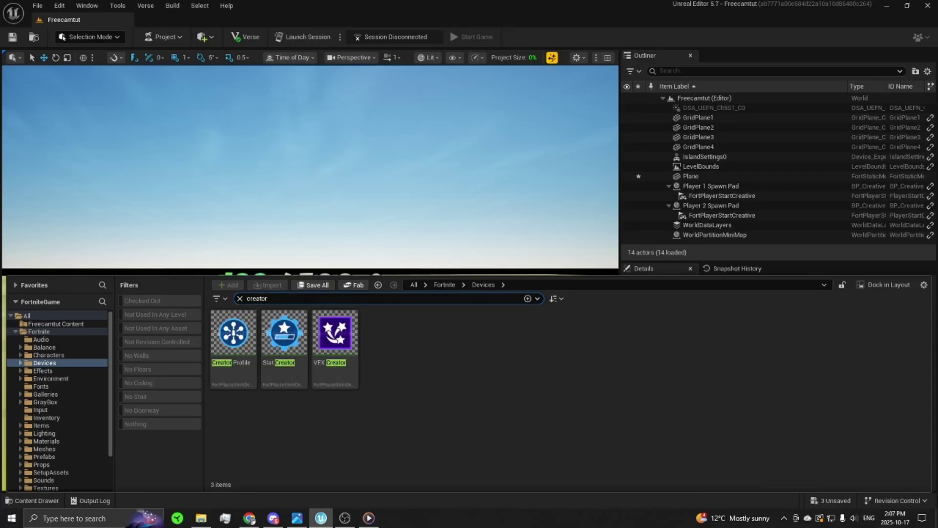
left_click_drag(283, 342, 456, 364)
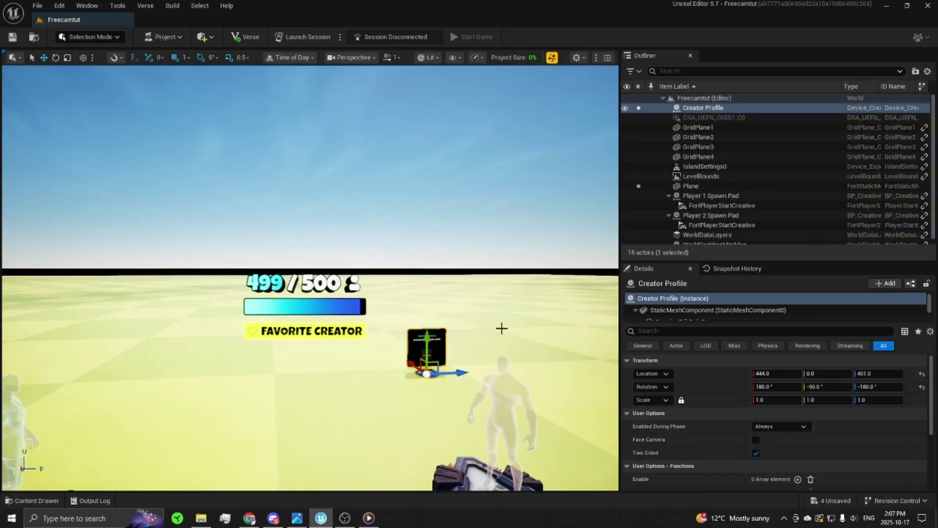
Step: Raise the Creator Profile device above the ground to a Y location of 60
key("f")
left_click_drag(314, 303, 314, 265)
middle_click_drag(314, 265, 314, 205)
right_click_drag(451, 192, 466, 225)
scroll(452, 192, "down", 3)
Step: Attach the Plane actor to the Creator Profile device as its child
left_click(699, 186)
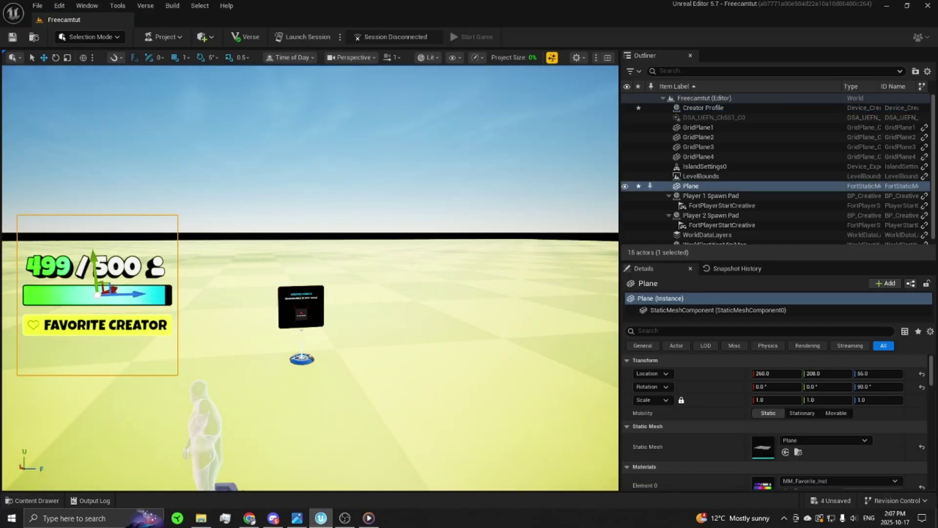
key("F2")
key("Return")
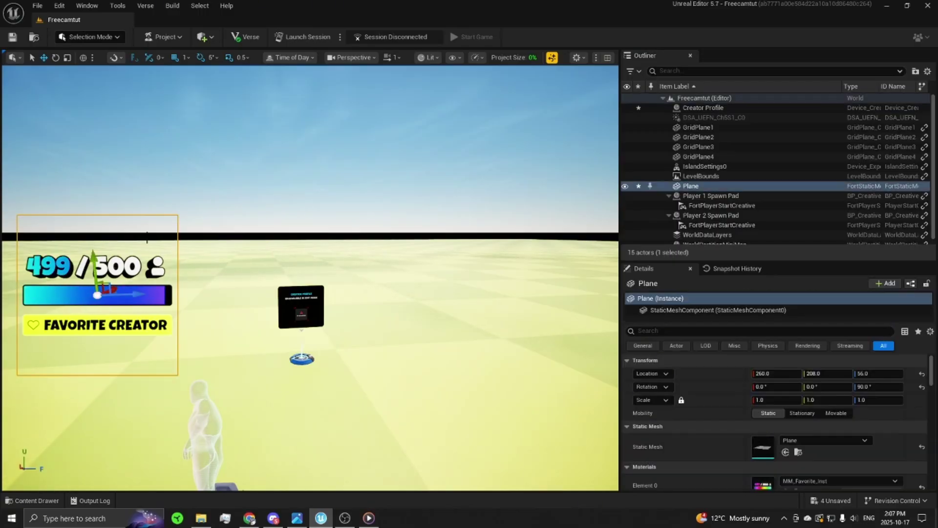
middle_click_drag(160, 244, 183, 289)
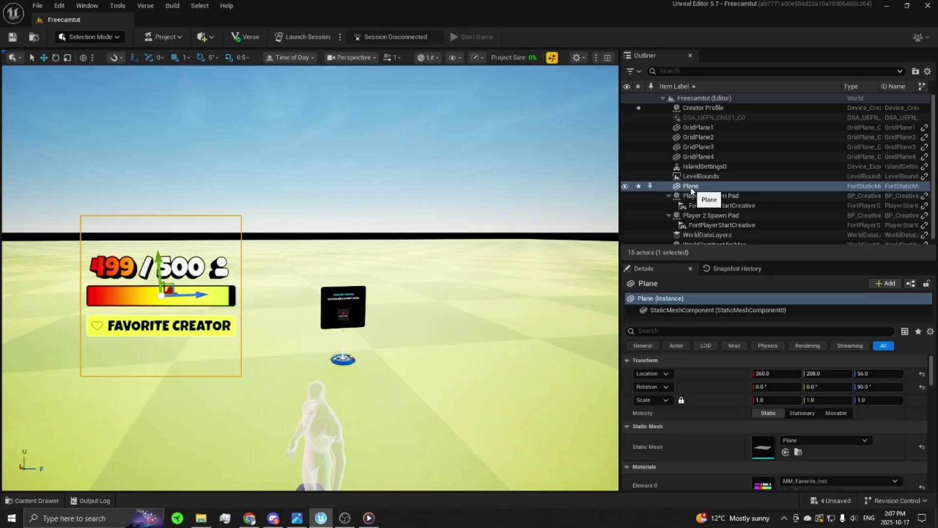
left_click_drag(691, 190, 699, 108)
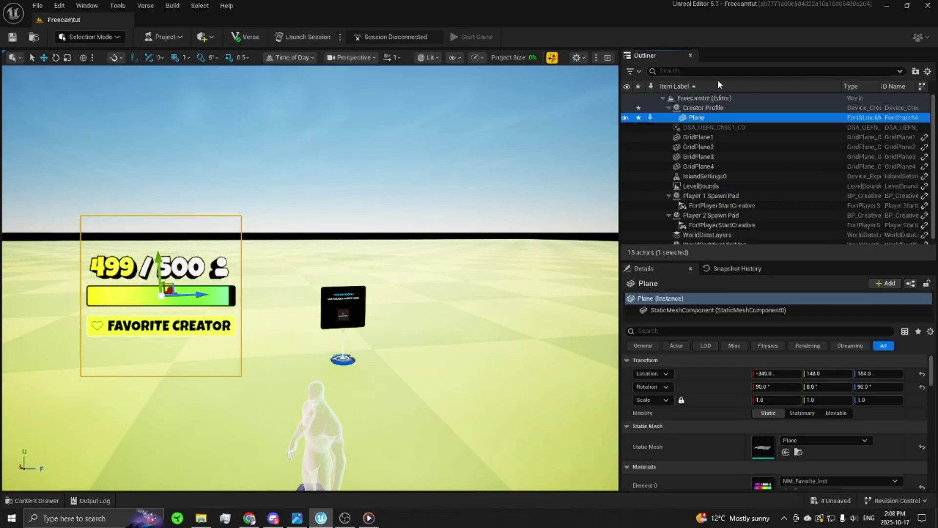
Step: Reset the plane's relative location to 0, 0, 0, and raise it to a Y location of 113 above the device
left_click(776, 373)
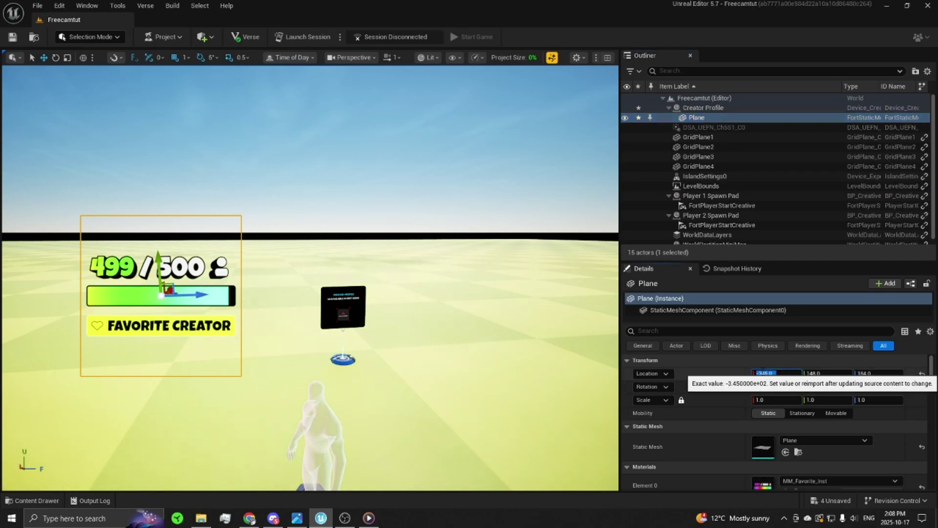
type("0")
key("Tab")
type("0")
key("Tab")
type("0")
key("Return")
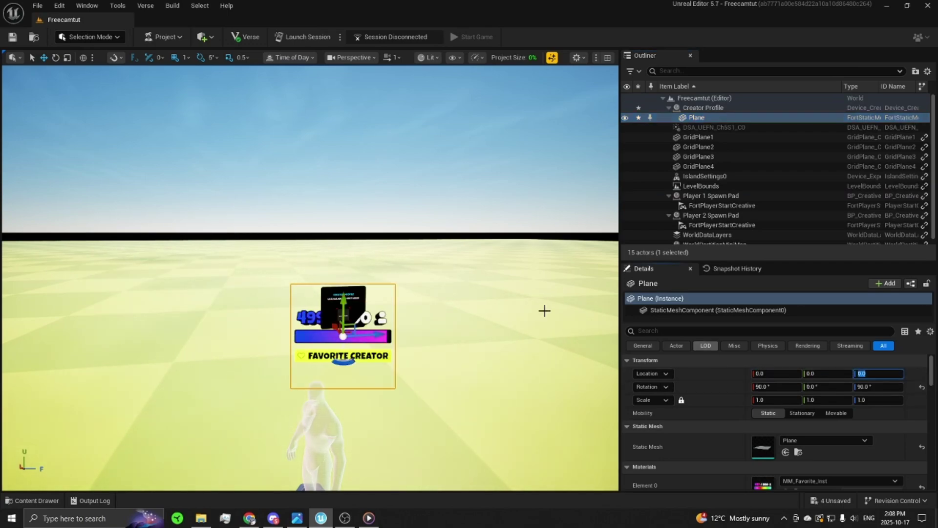
left_click_drag(341, 297, 342, 254)
key("f")
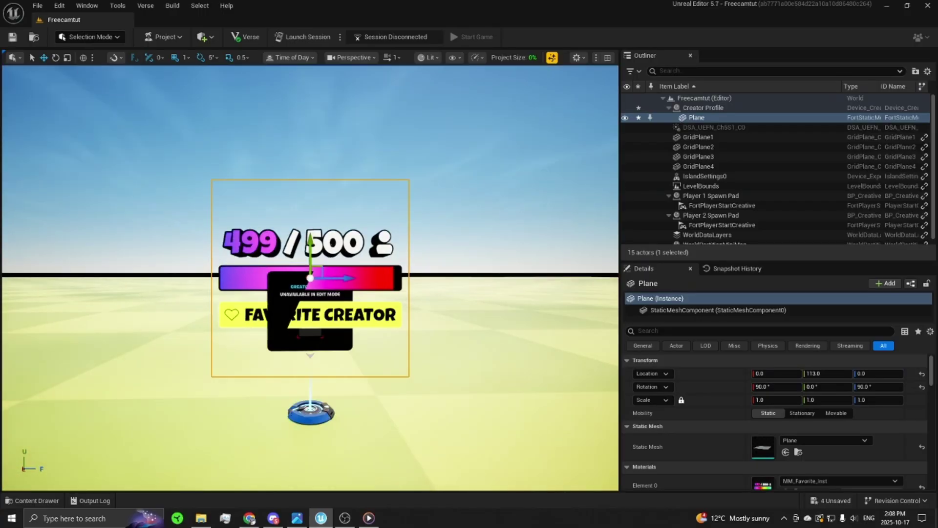
Step: Enable Face Camera in the Creator Profile device's user options
left_click(703, 108)
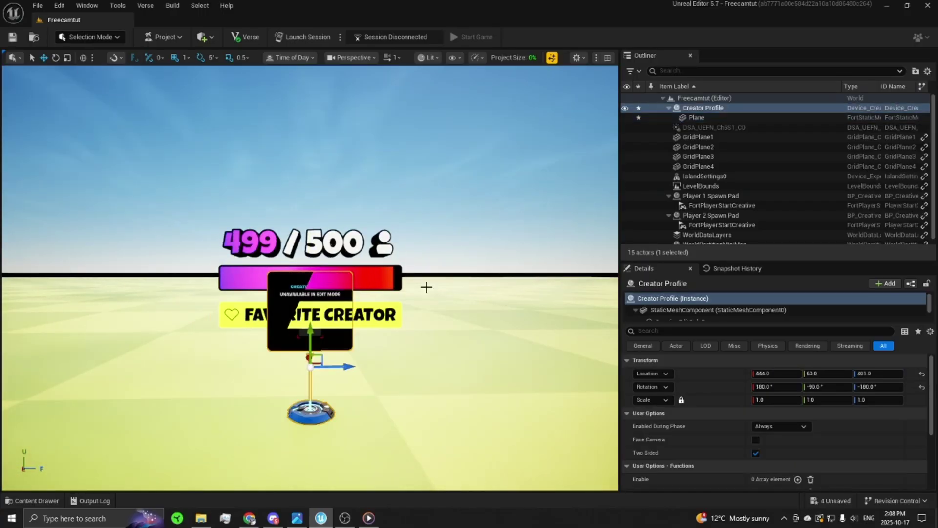
scroll(718, 419, "down", 2)
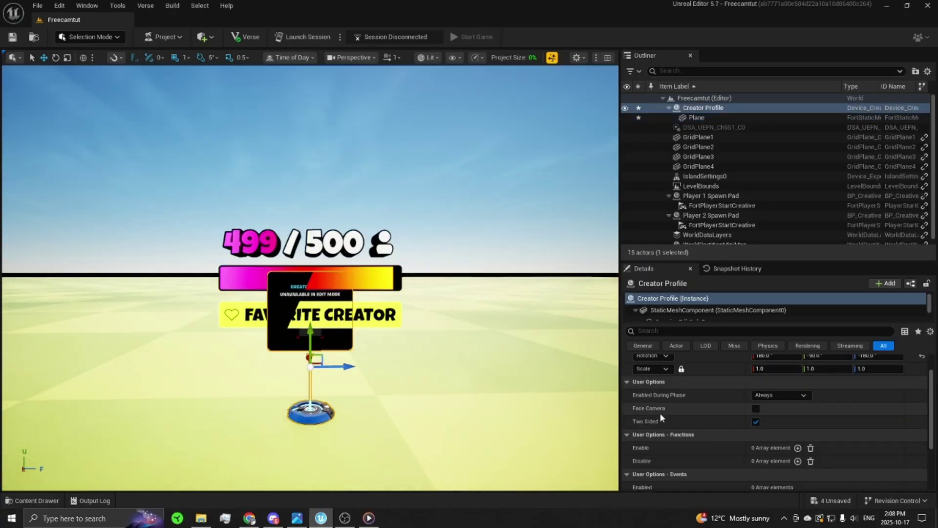
left_click(756, 408)
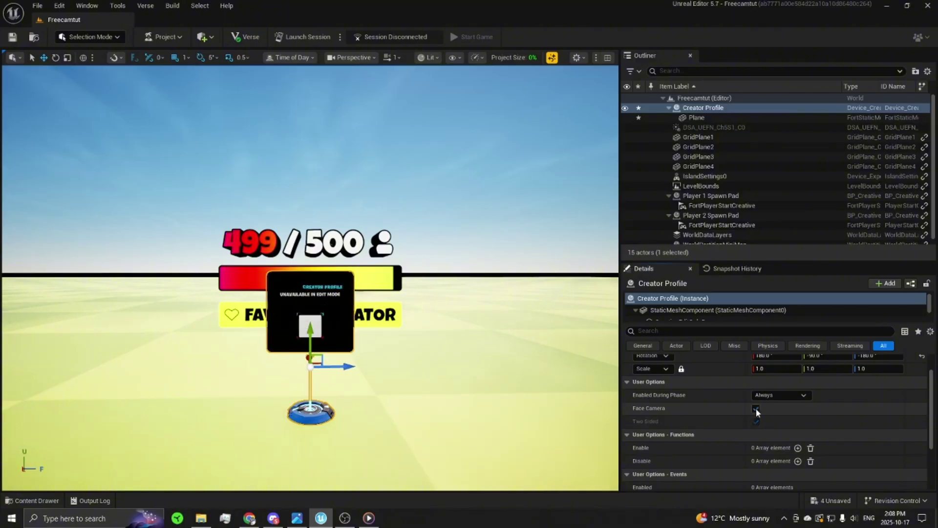
scroll(724, 396, "up", 2)
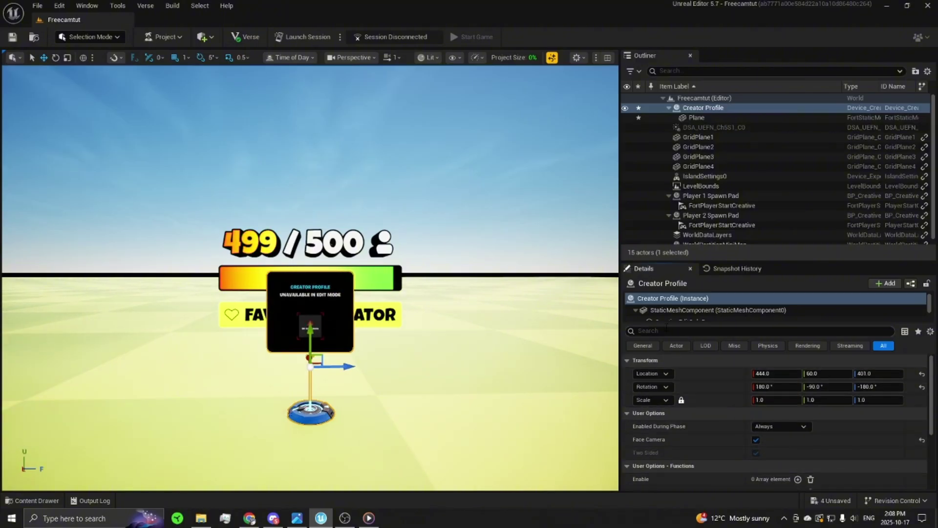
Step: Enable Hidden in Game on the Creator Profile's StaticMeshComponent, filtering its properties by "hid"
left_click_drag(675, 325, 686, 431)
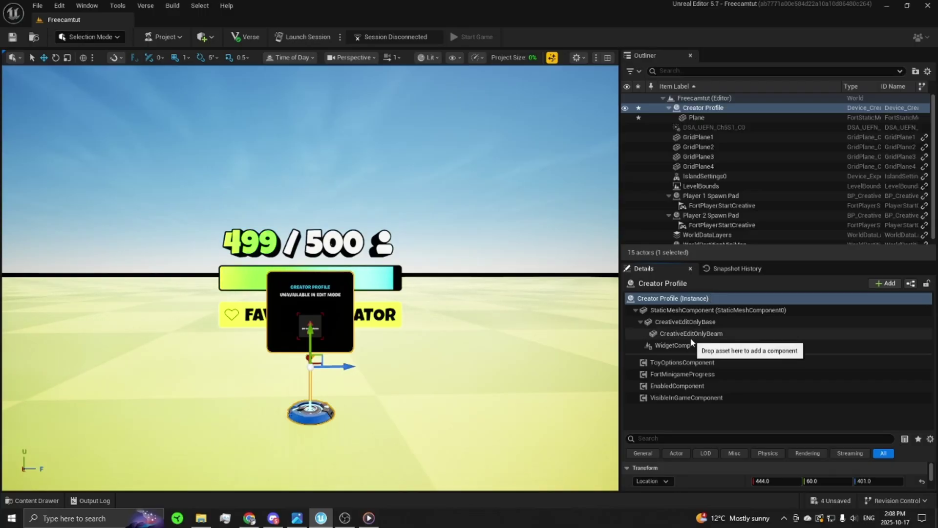
left_click(674, 311)
left_click(668, 438)
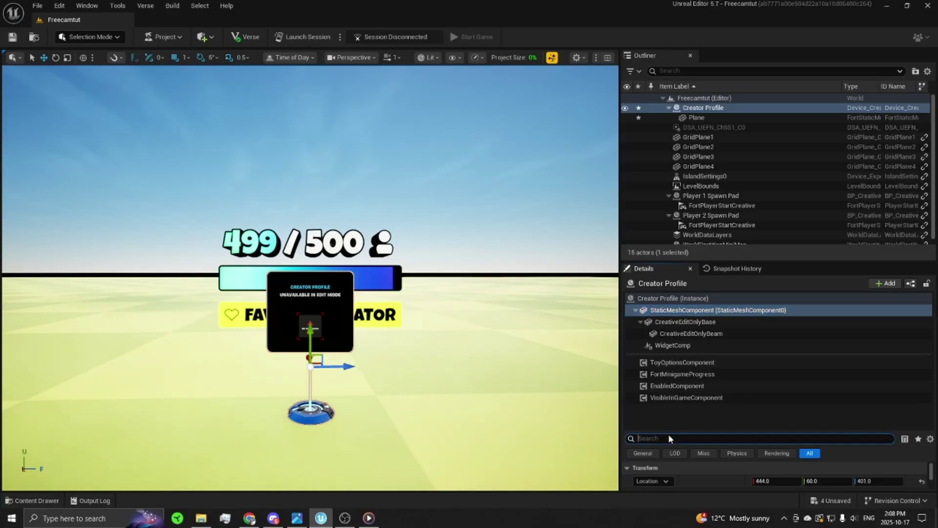
type("hid")
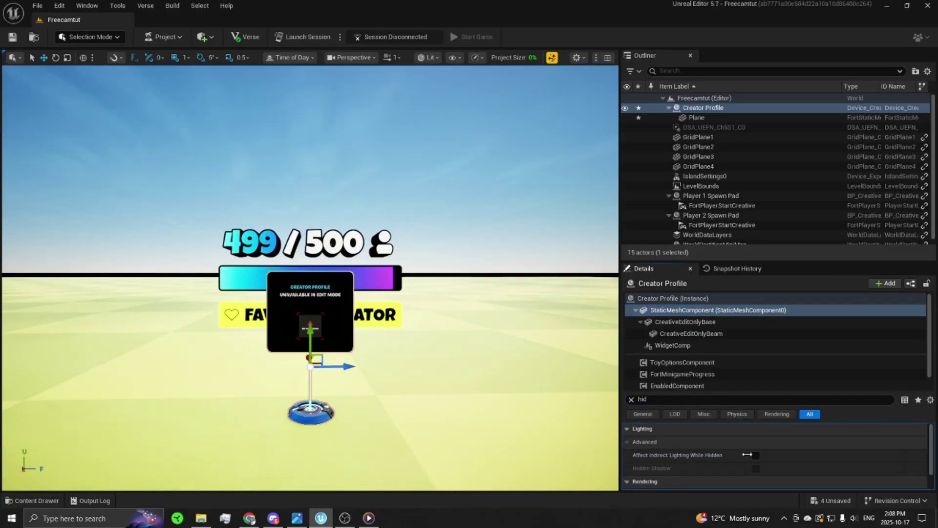
scroll(746, 462, "down", 1)
left_click(756, 482)
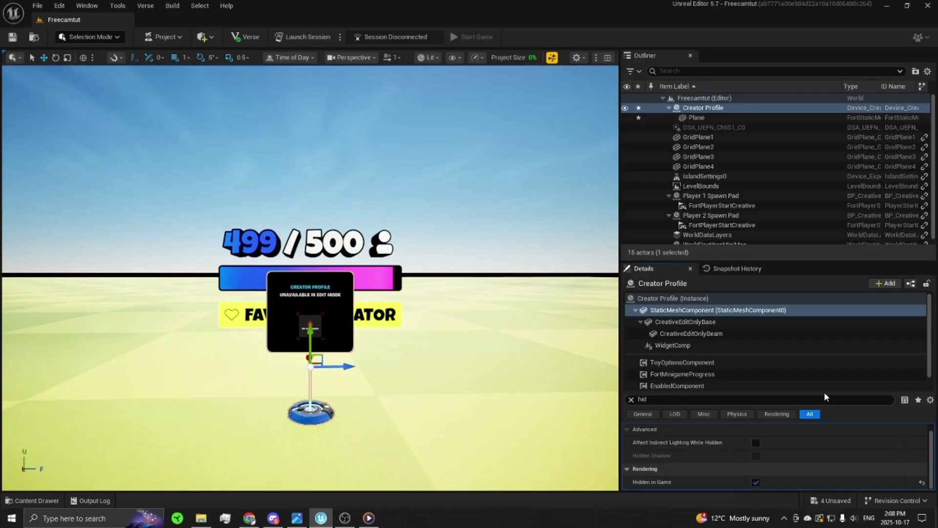
Step: Enable Hidden in Game on the CreativeEditOnlyBase component, and check the same option on CreativeEditOnlyBeam and WidgetComp
left_click_drag(825, 394, 806, 363)
left_click_drag(784, 261, 781, 205)
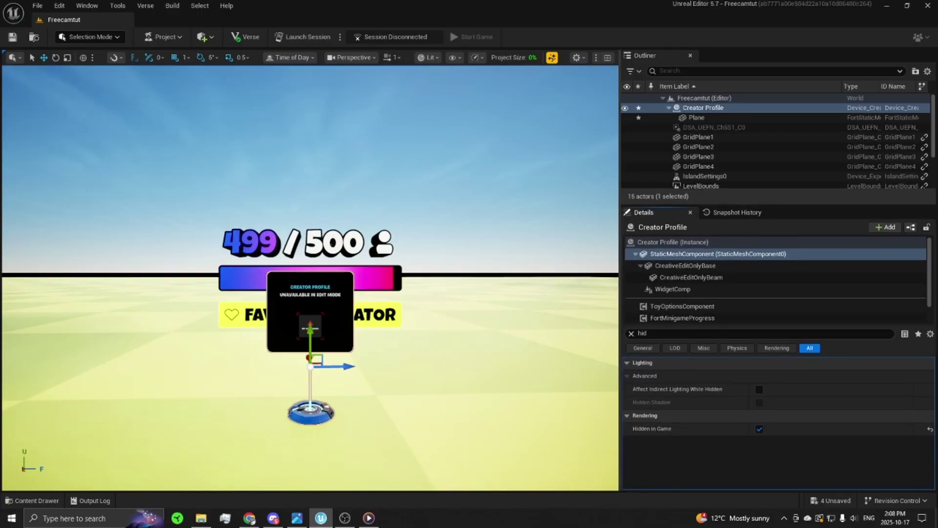
left_click(684, 265)
left_click(759, 428)
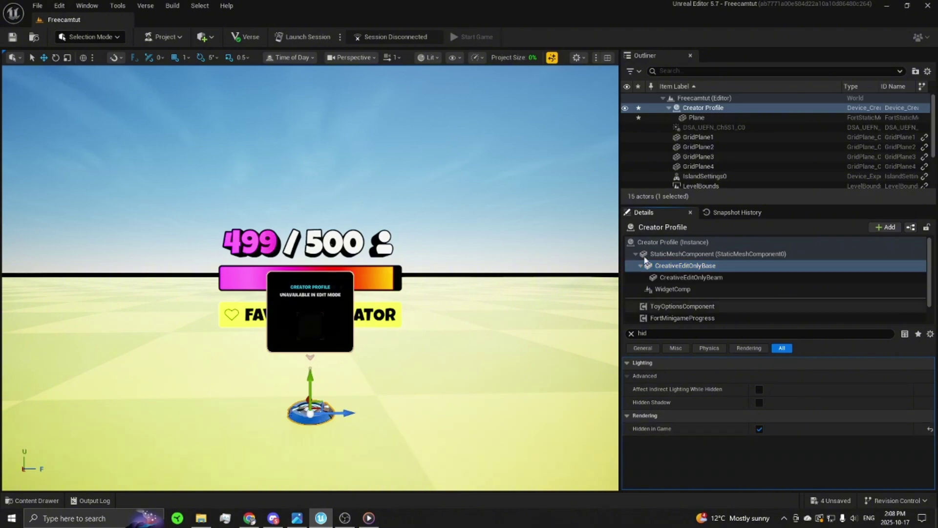
left_click(718, 277)
left_click(703, 289)
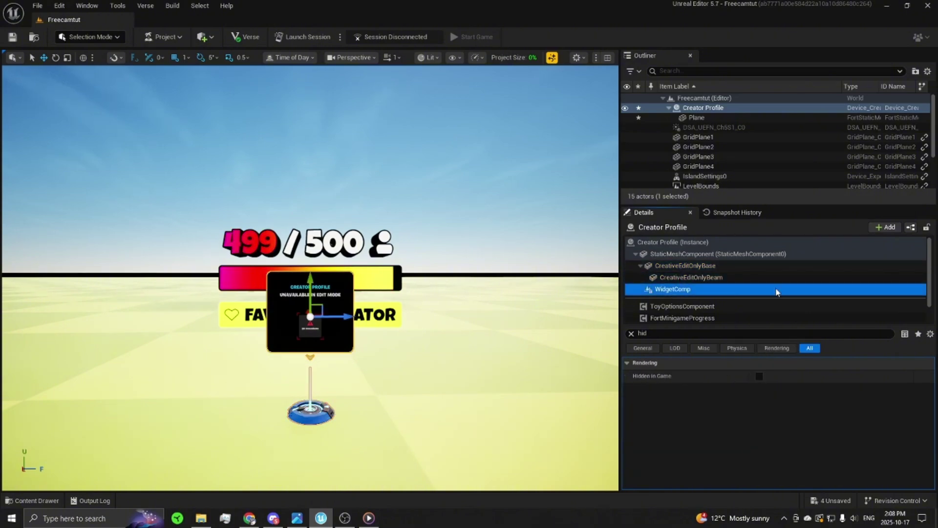
Step: Clear the property filter and scale the Creator Profile device to 2.07 in X and 1.2425 in Y to match the plane's width
left_click(483, 209)
left_click(337, 298)
left_click_drag(472, 228, 472, 205, "alt")
left_click(380, 177)
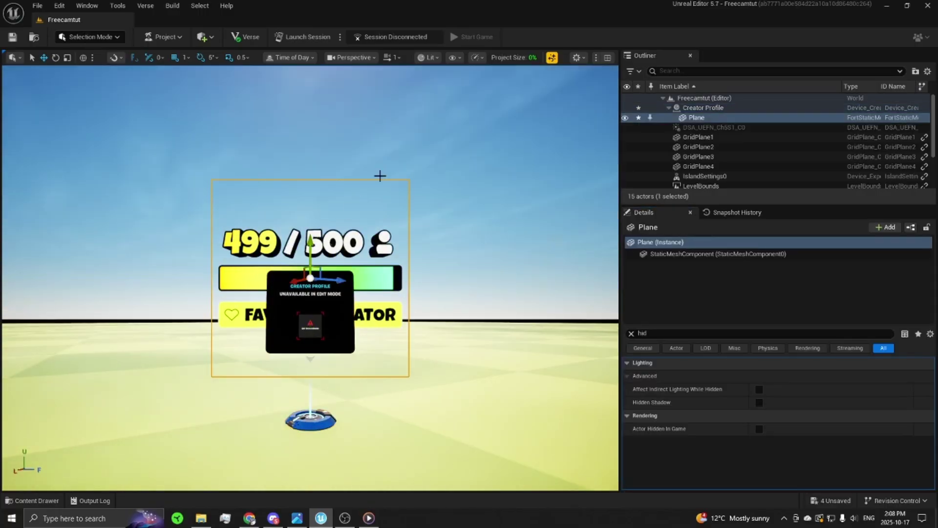
scroll(380, 176, "down", 3)
left_click_drag(381, 176, 351, 335, "alt")
key("f")
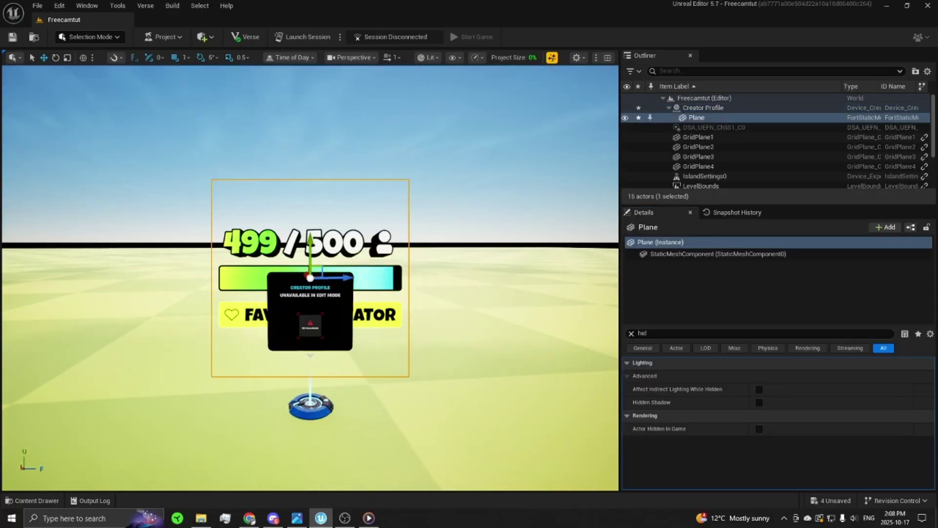
left_click(315, 409)
left_click(631, 332)
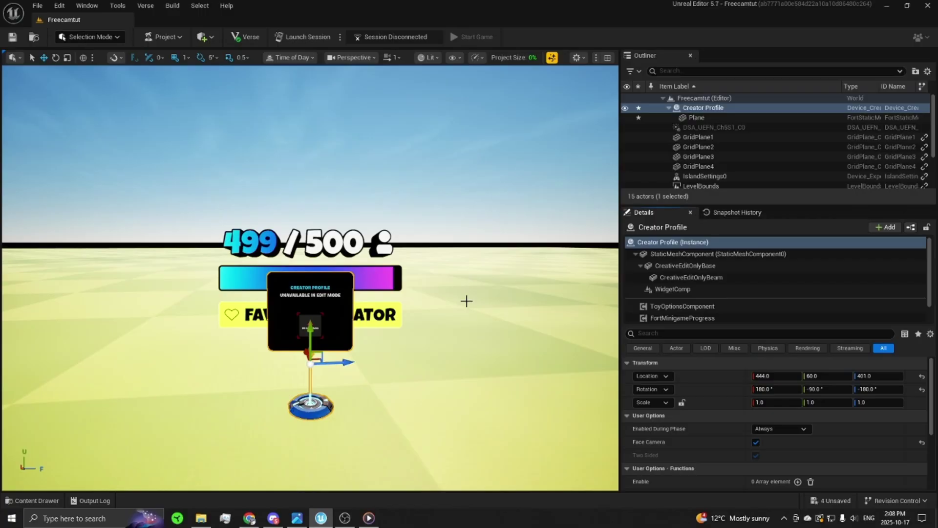
mouse_move(389, 299)
left_mouse_down("alt")
mouse_move(388, 337)
mouse_move(388, 288)
mouse_move(388, 299)
left_mouse_up("alt")
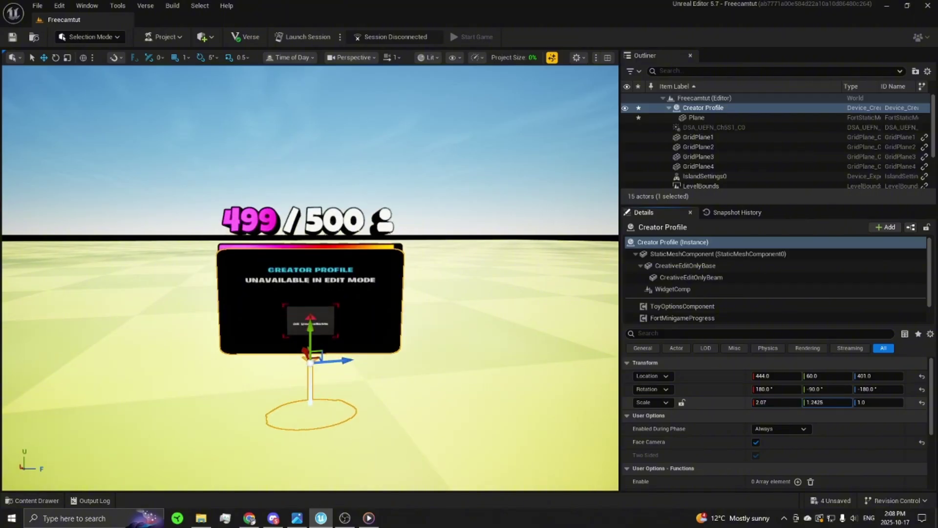
Step: Adjust the vertical placement of the plane and the enlarged Creator Profile panel so that they overlap
left_click(315, 186)
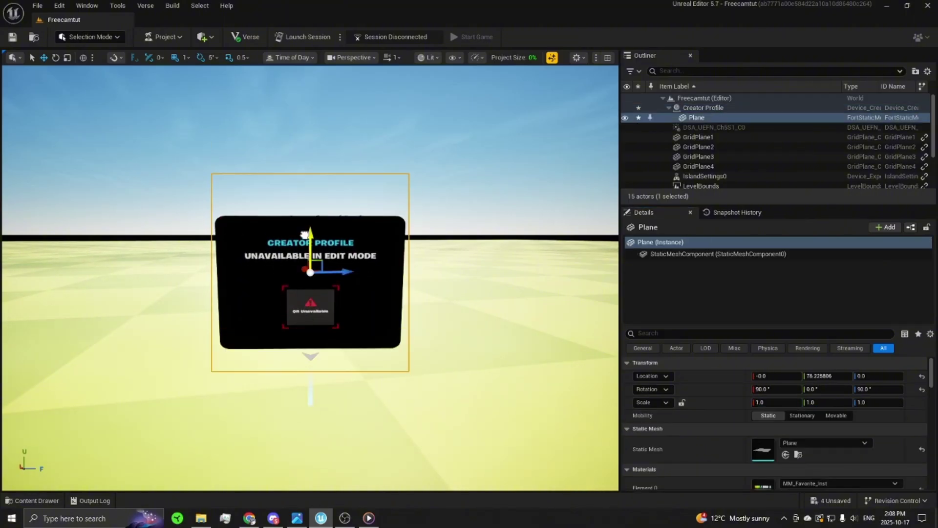
left_click(371, 313)
left_click_drag(310, 329, 461, 251)
left_click(397, 210)
scroll(431, 236, "down", 3)
left_click(434, 213)
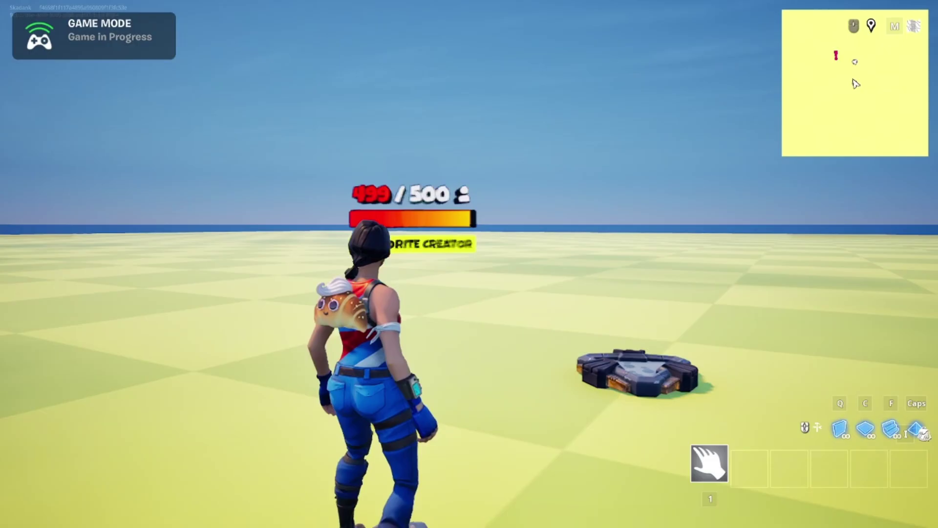
Step: In the running Fortnite session, walk away from the icon and back to check its distance fade, and open and close the creator profile there
key("s")
key("a")
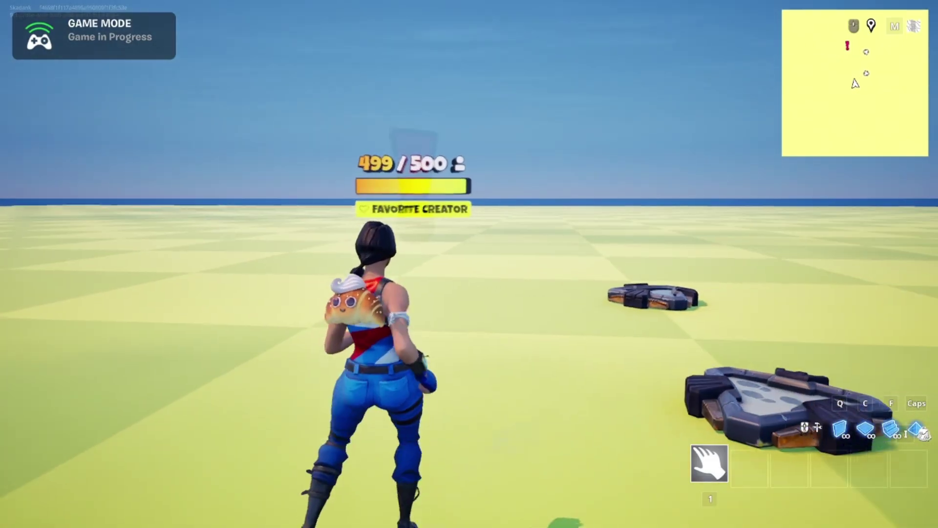
key("w")
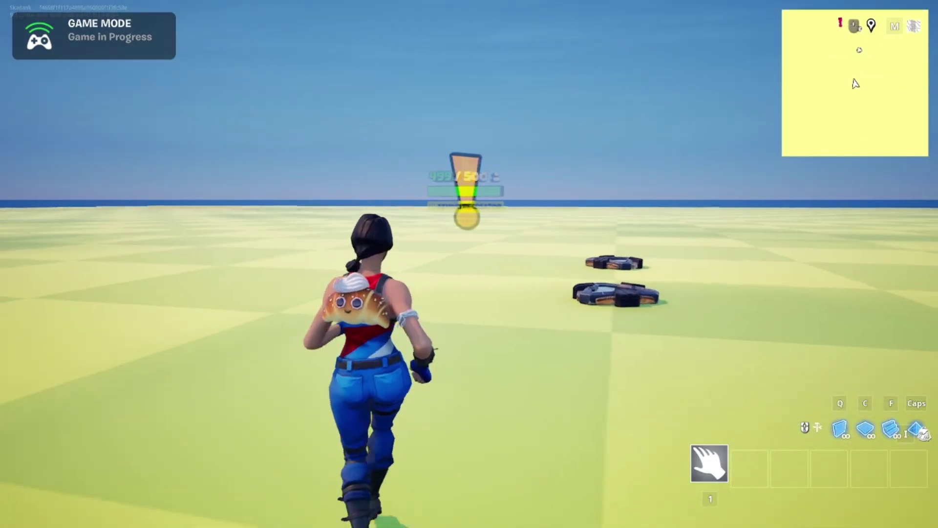
key("w")
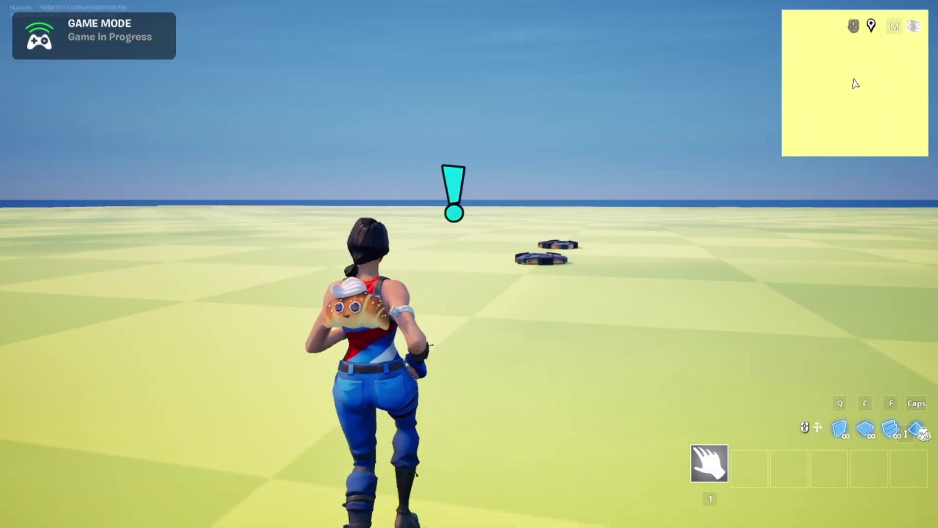
key("w")
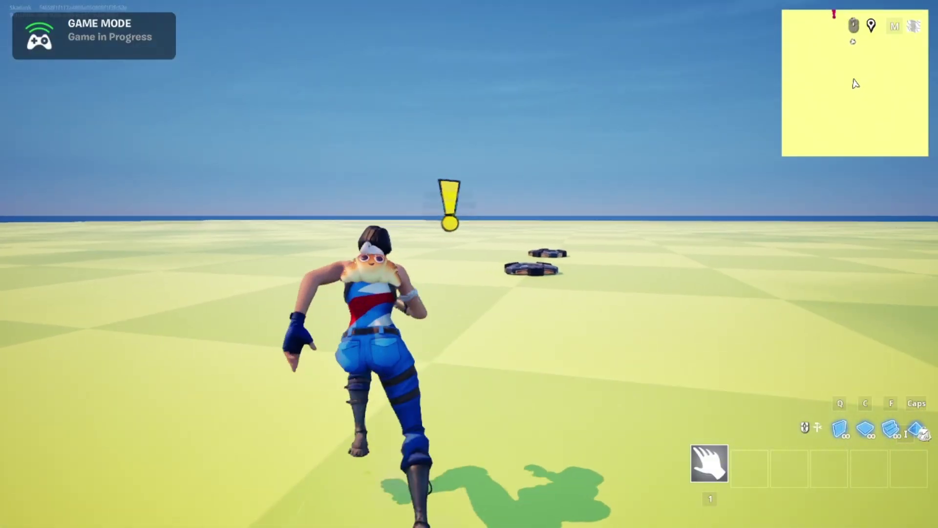
key("w")
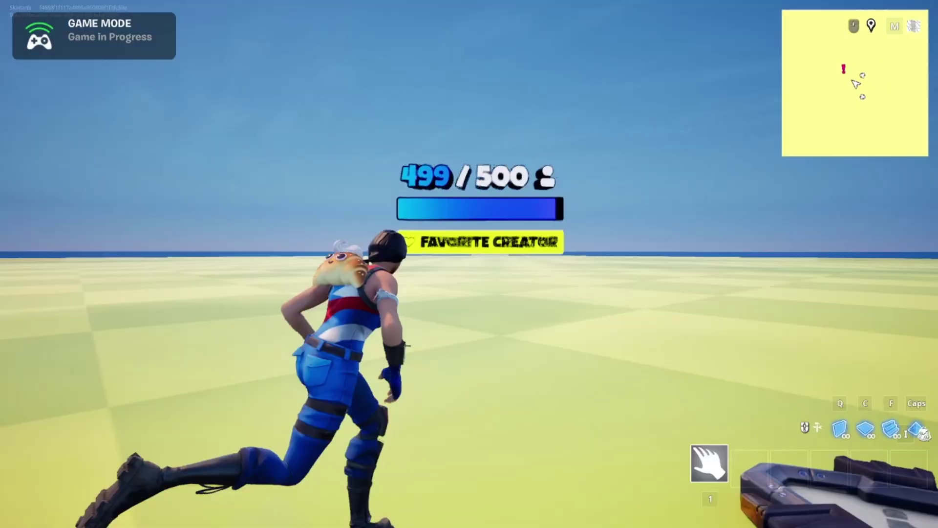
key("Tab")
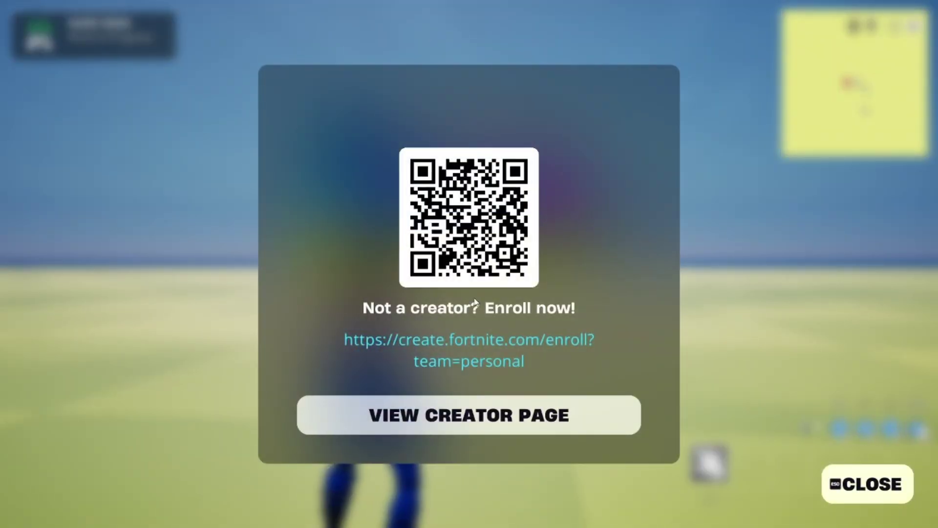
key("Escape")
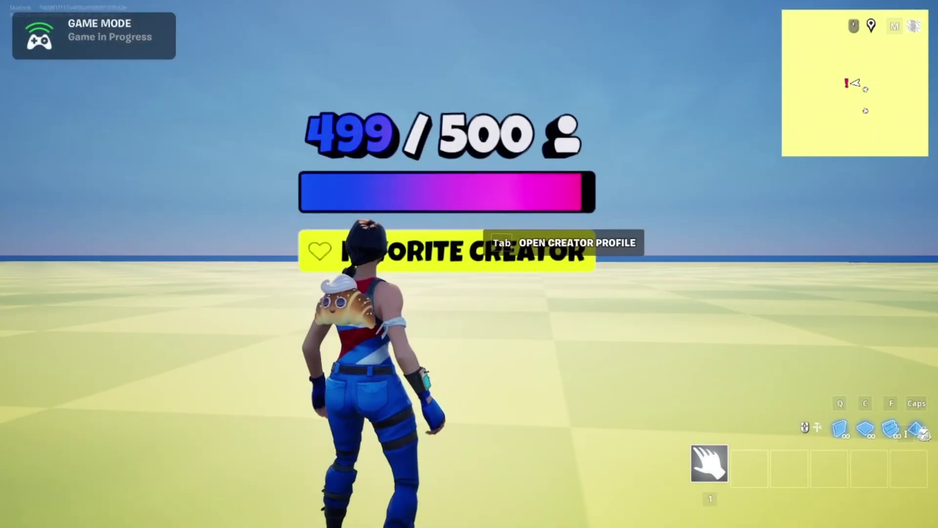